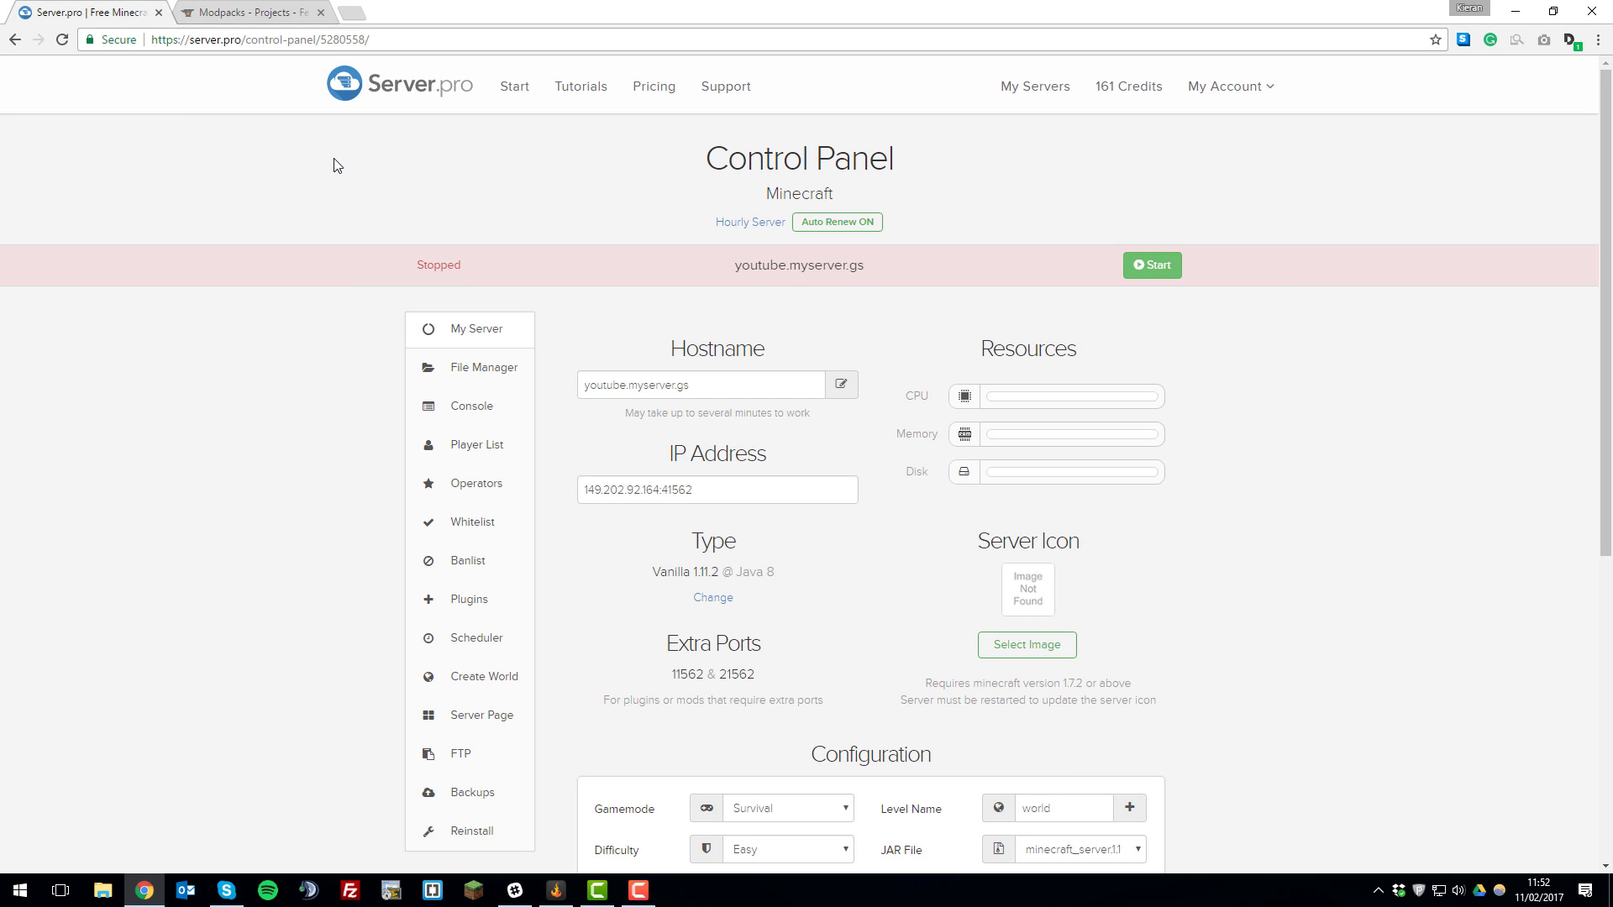
# Step: Scroll the Feed The Beast modpacks list down until FTB Presents HermitPack is visible
pyautogui.click(268, 15)
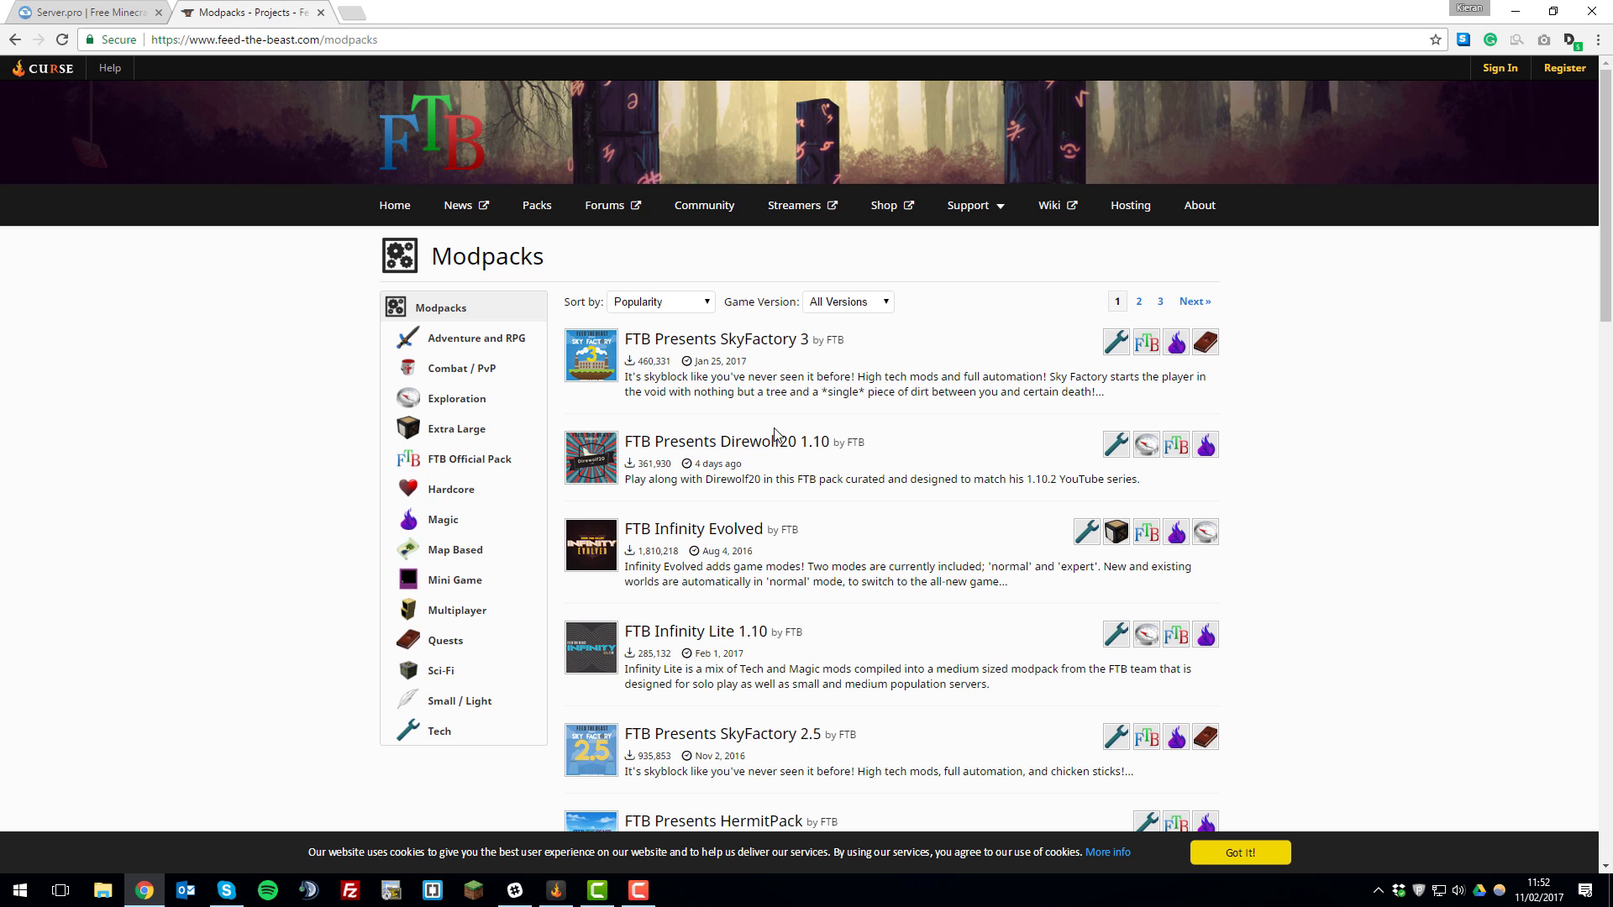
pyautogui.click(67, 12)
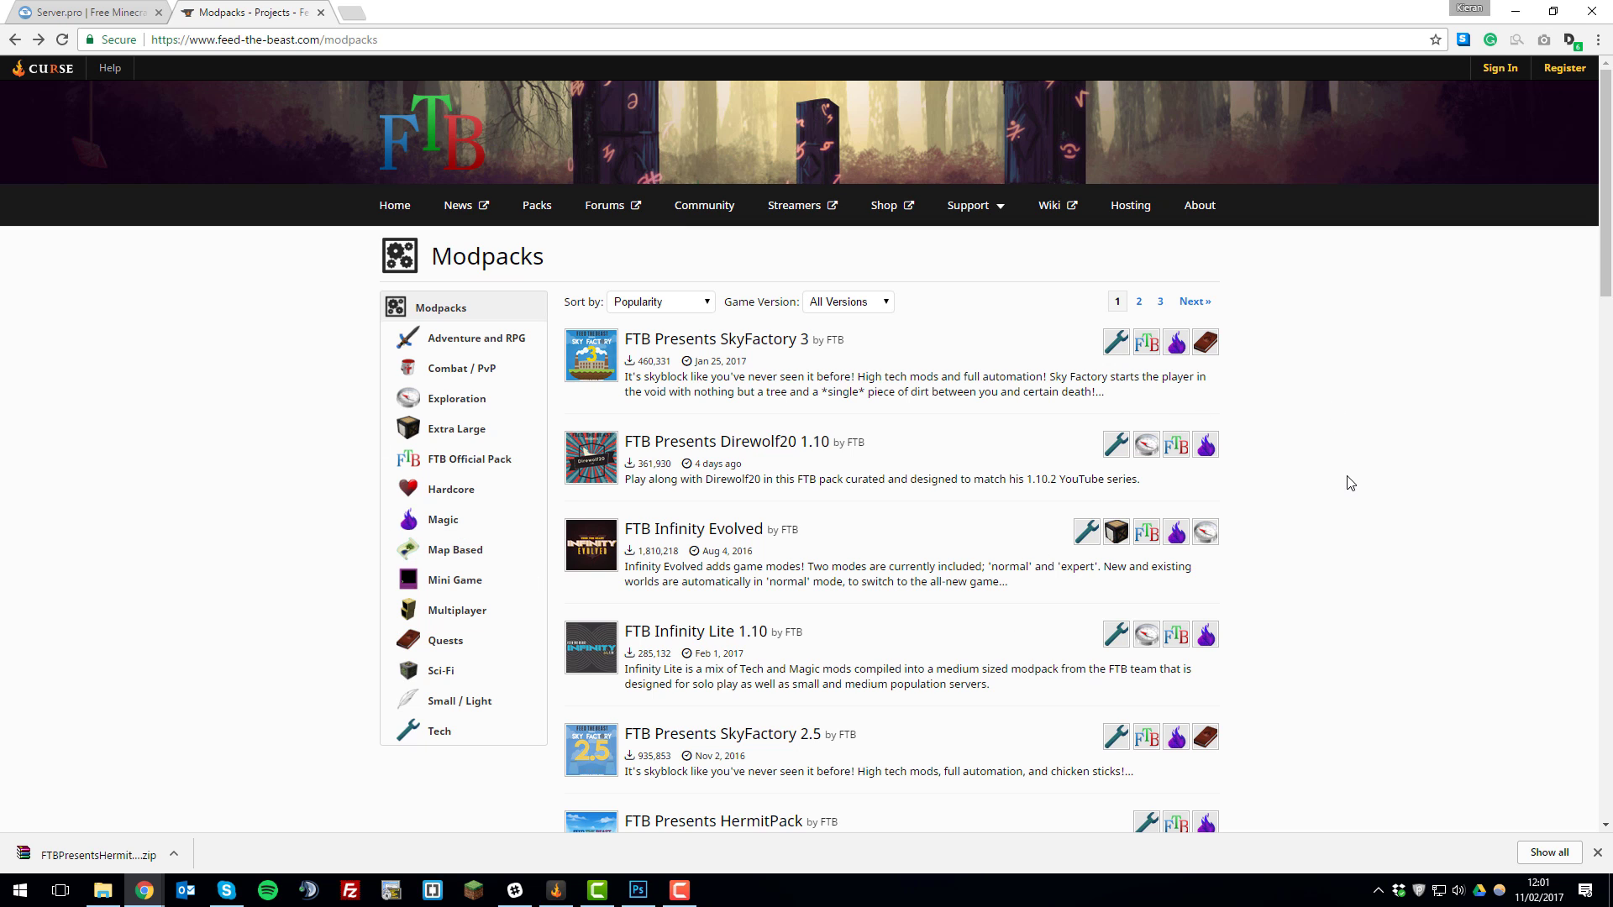
pyautogui.scroll(-2, 1197, 497)
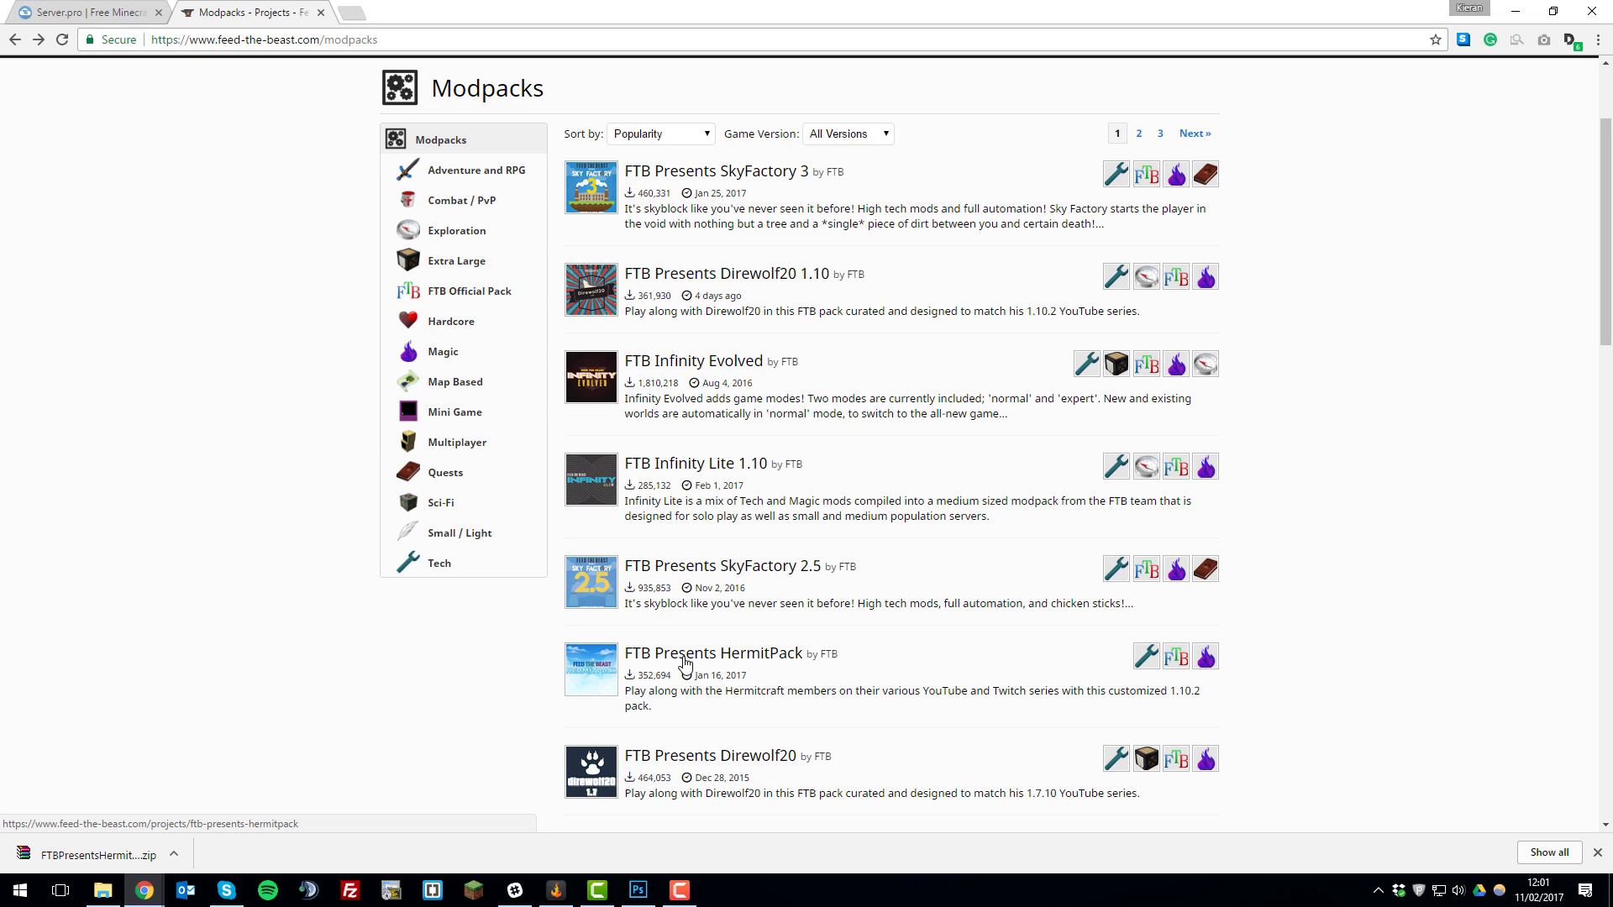
# Step: Save the newest HermitPack file, FTBPresentsHermitPack-1.6.1-1.10.2.zip, to the Downloads folder
pyautogui.click(754, 654)
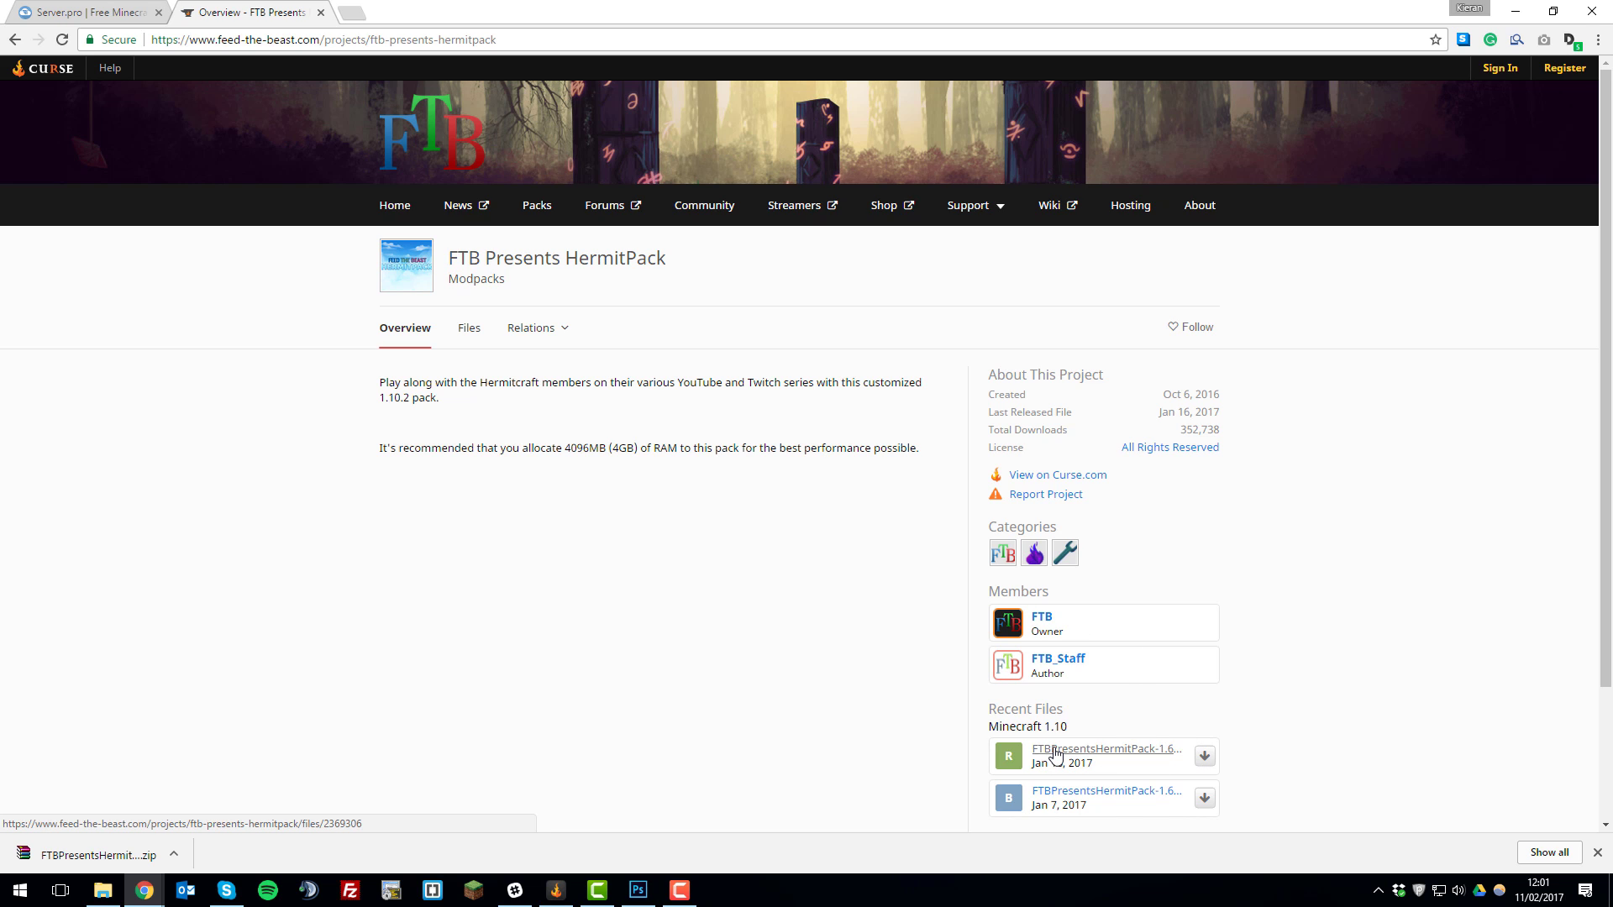
pyautogui.click(1204, 756)
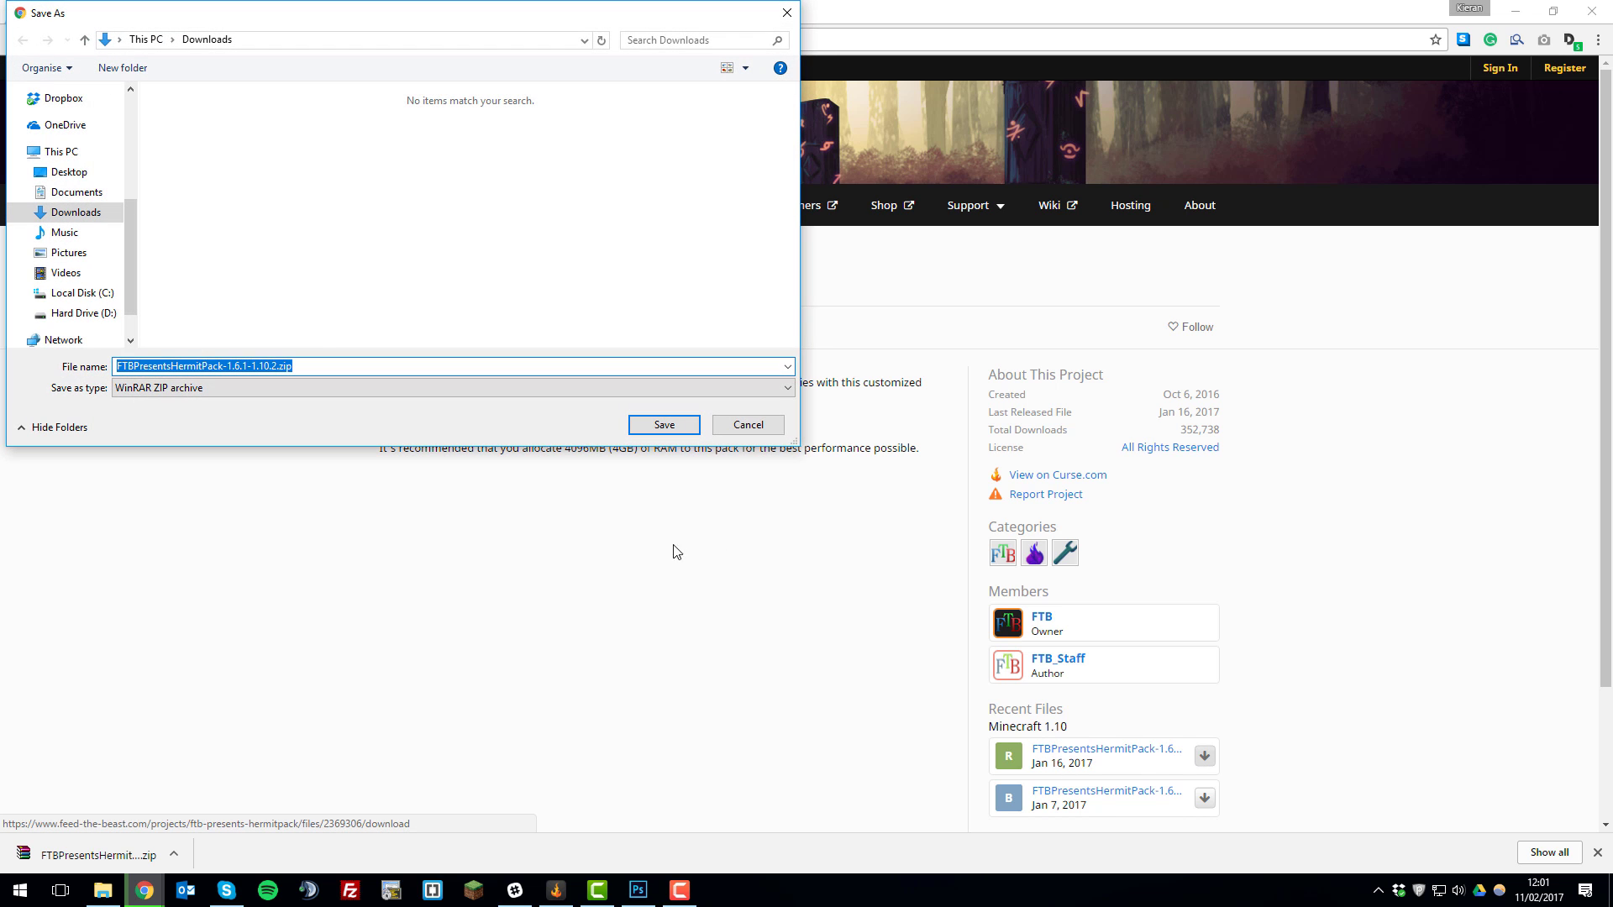
pyautogui.click(663, 424)
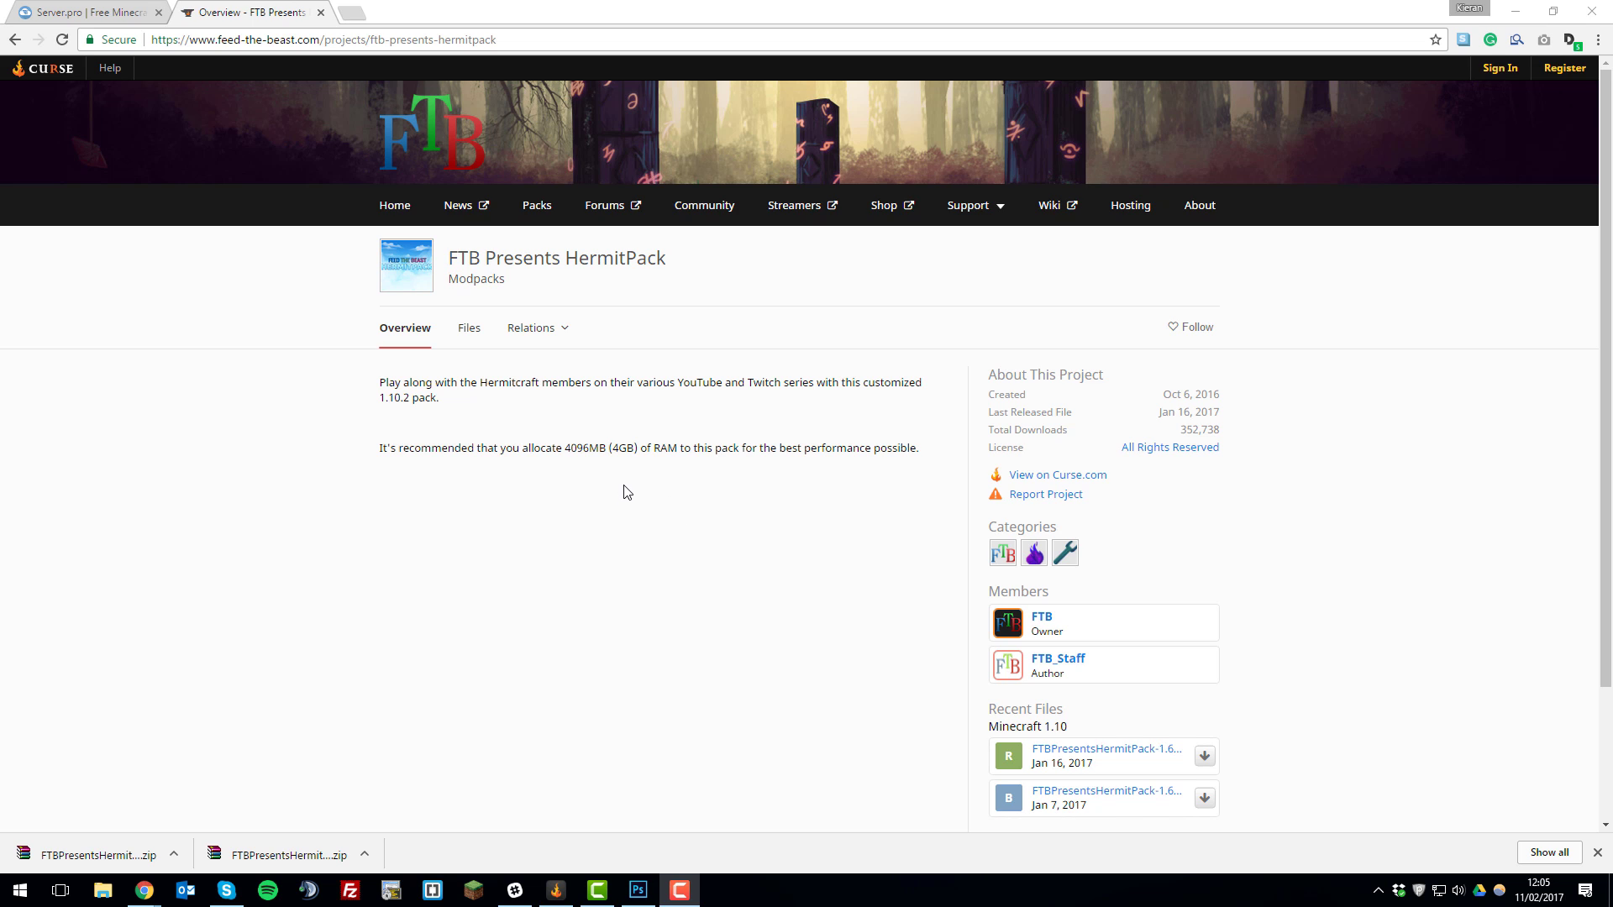
# Step: Go back to Server.pro and open the server's File Manager
pyautogui.click(96, 12)
pyautogui.scroll(5, 289, 344)
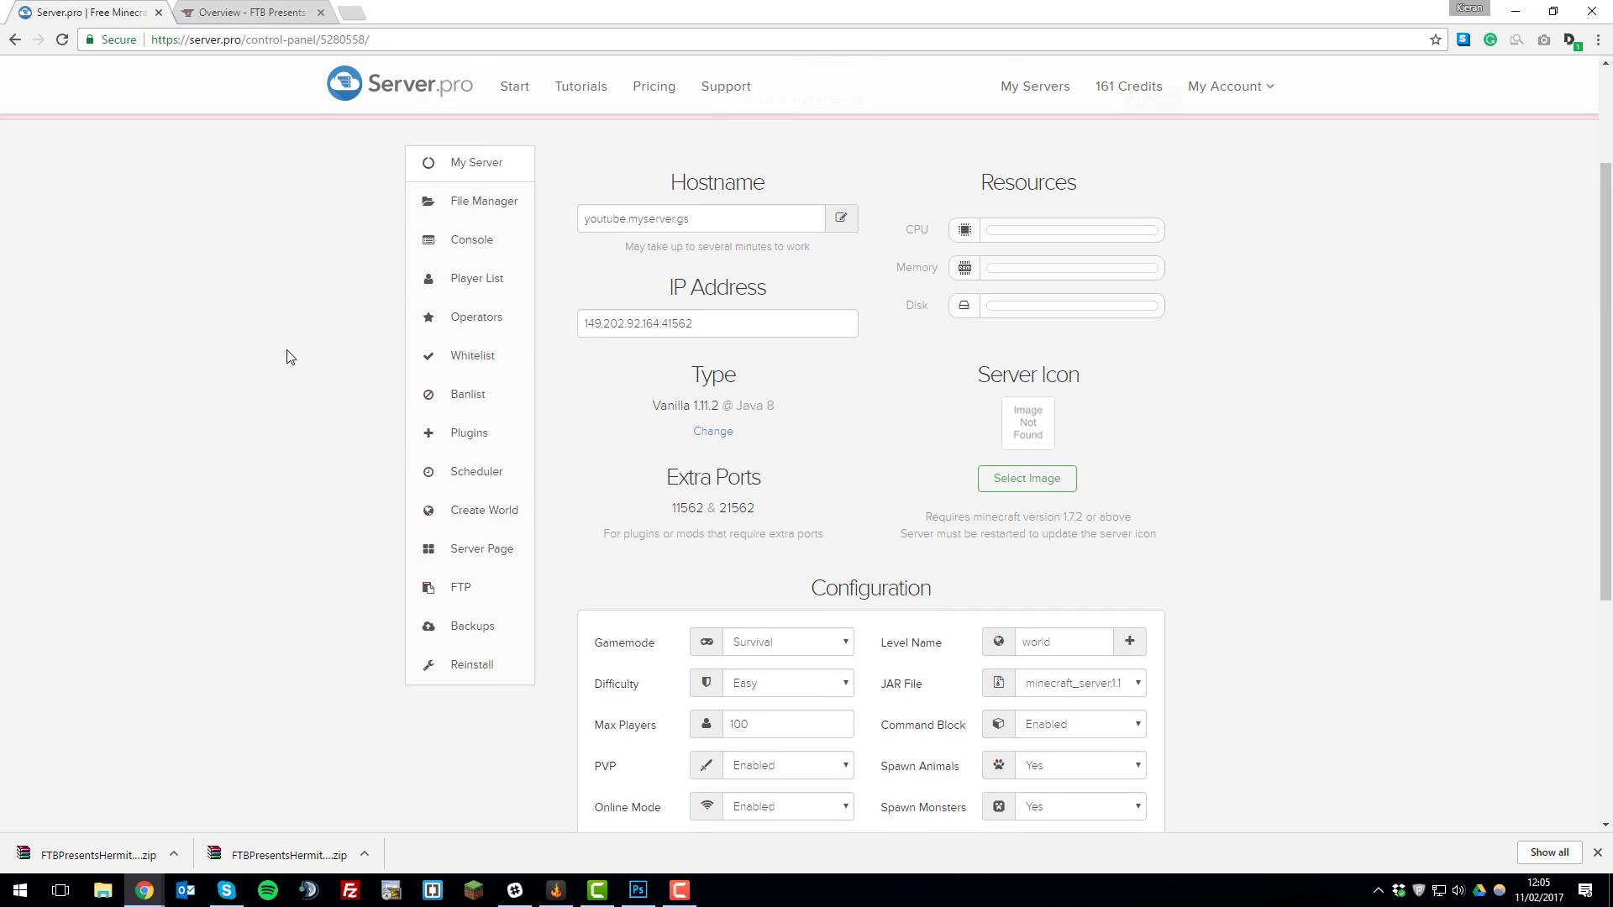
pyautogui.scroll(2, 288, 357)
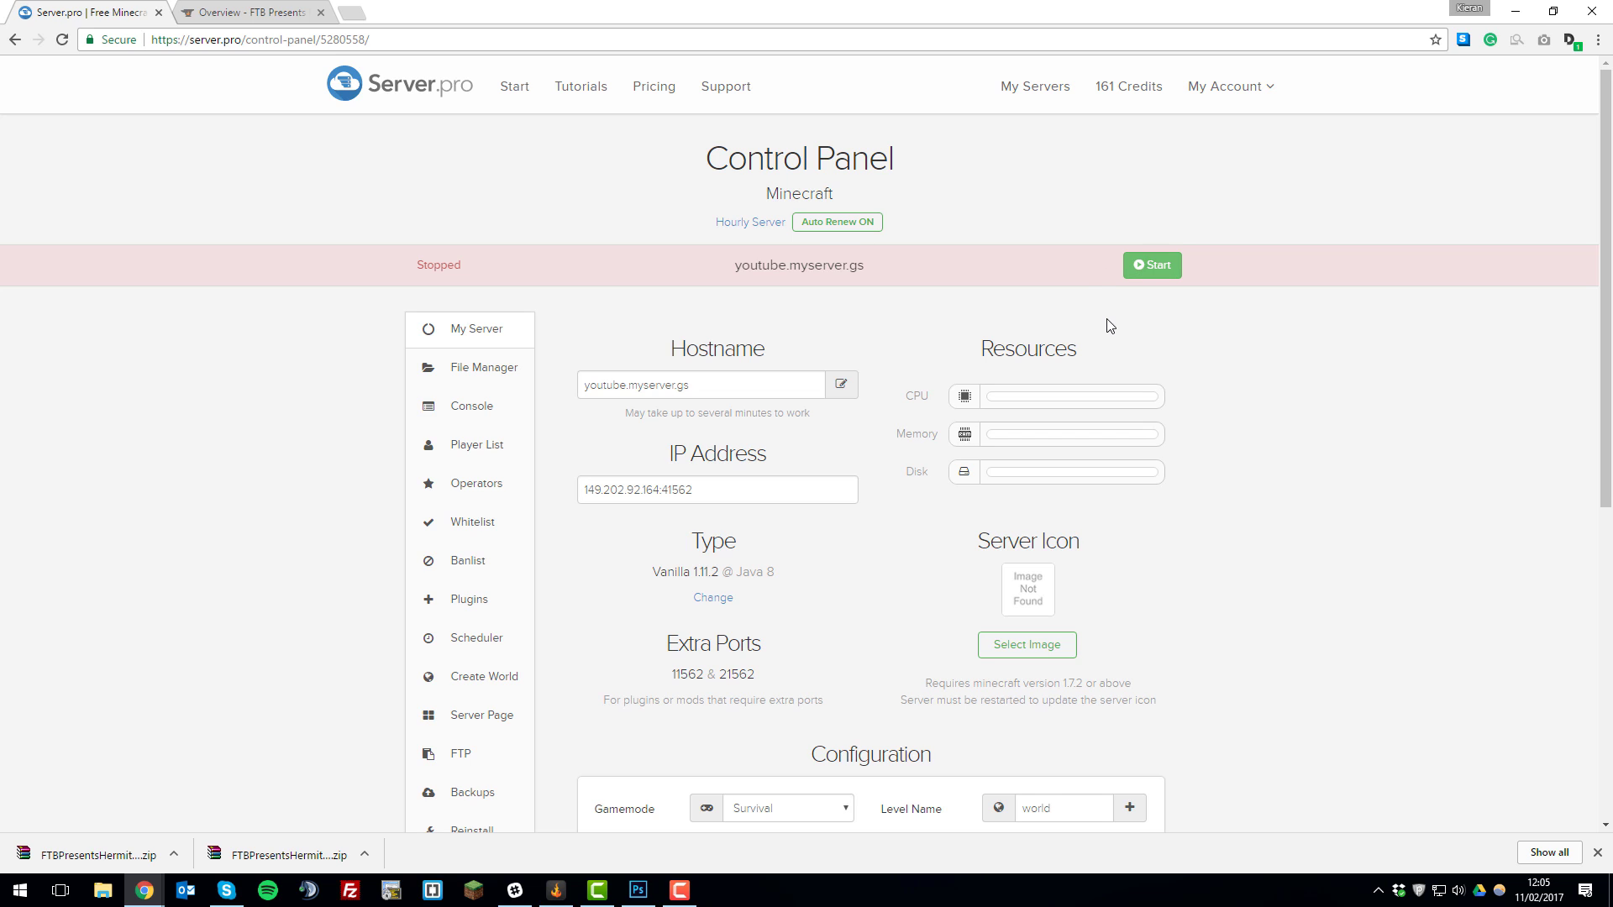
pyautogui.click(460, 382)
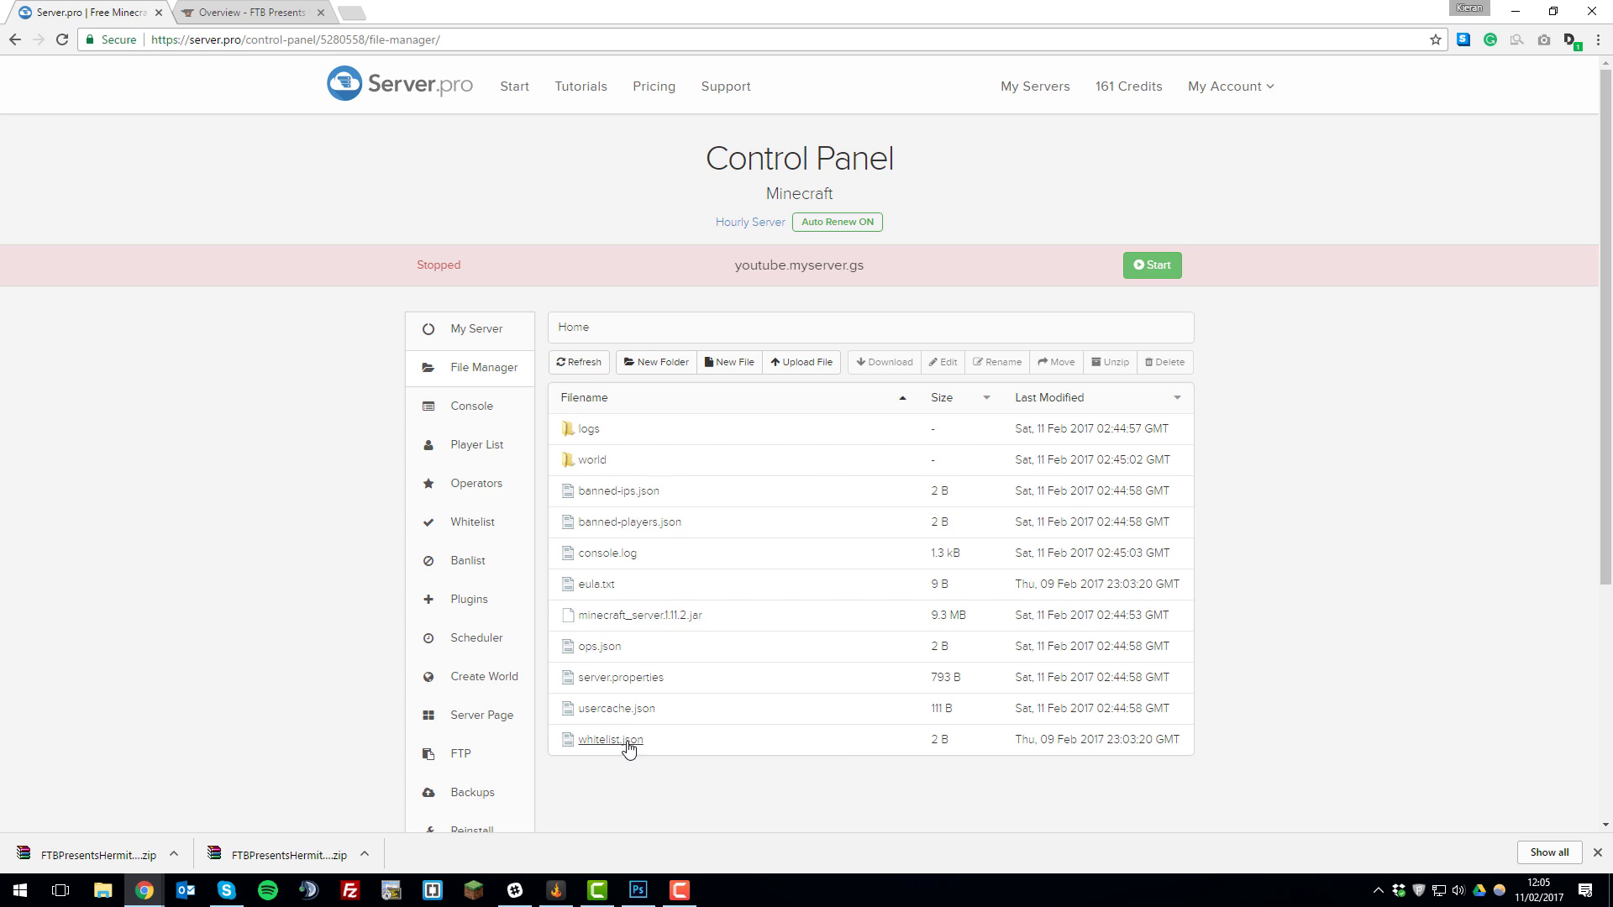
# Step: Delete all JSON files, the server jar, eula.txt, console.log, world and logs folders
pyautogui.click(780, 744)
pyautogui.keyDown('ctrl'); pyautogui.click(769, 708); pyautogui.keyUp('ctrl')
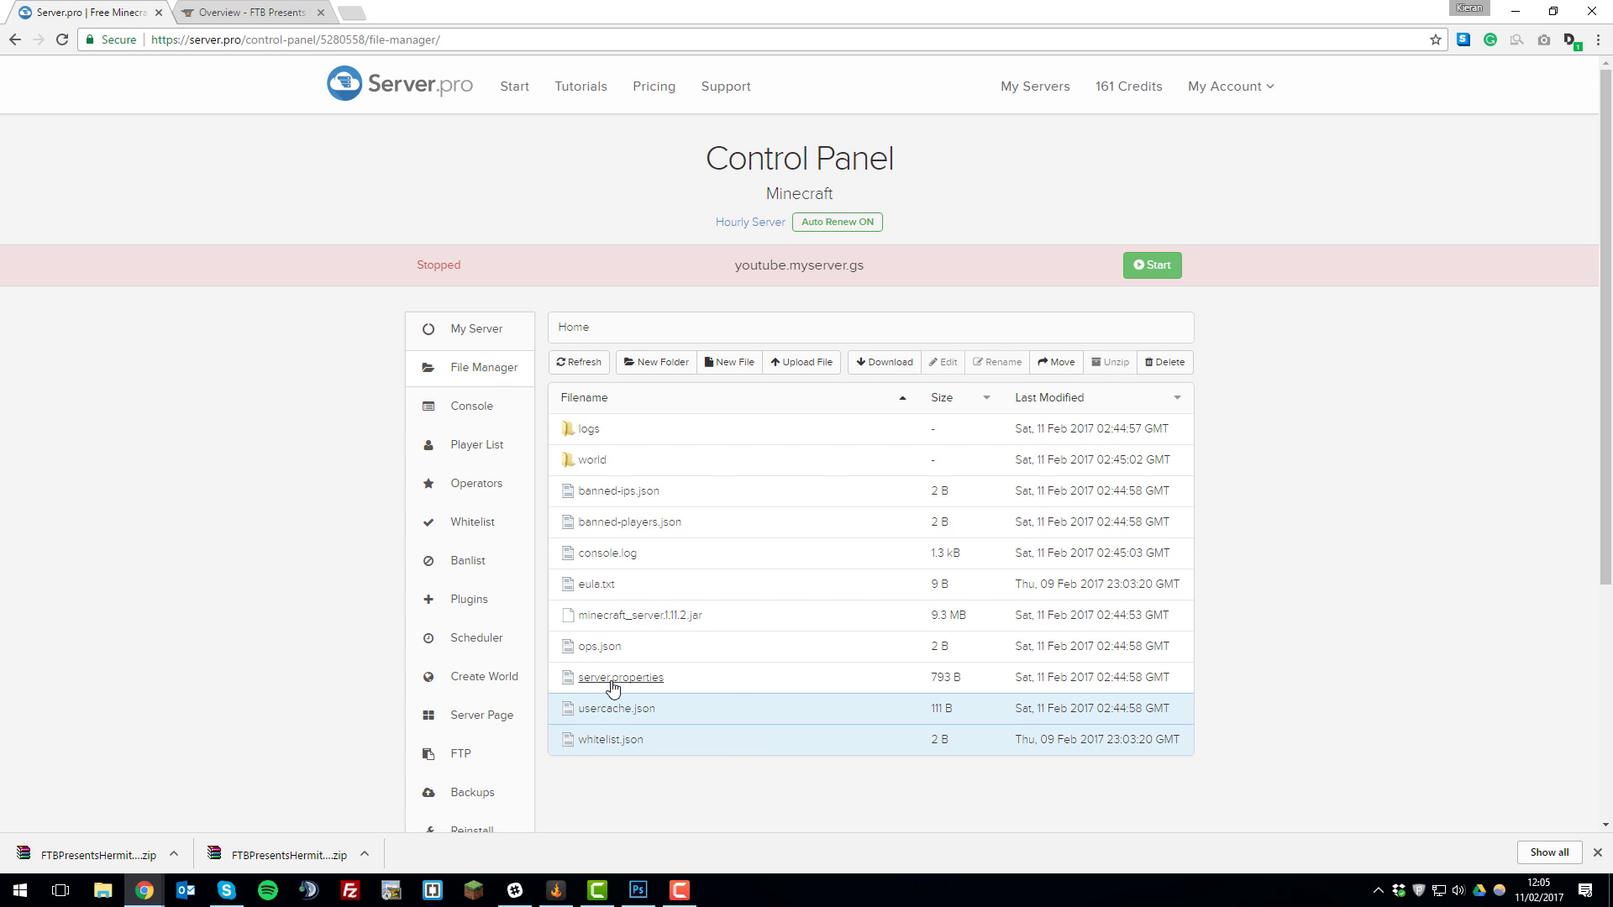
pyautogui.keyDown('ctrl'); pyautogui.click(822, 651); pyautogui.keyUp('ctrl')
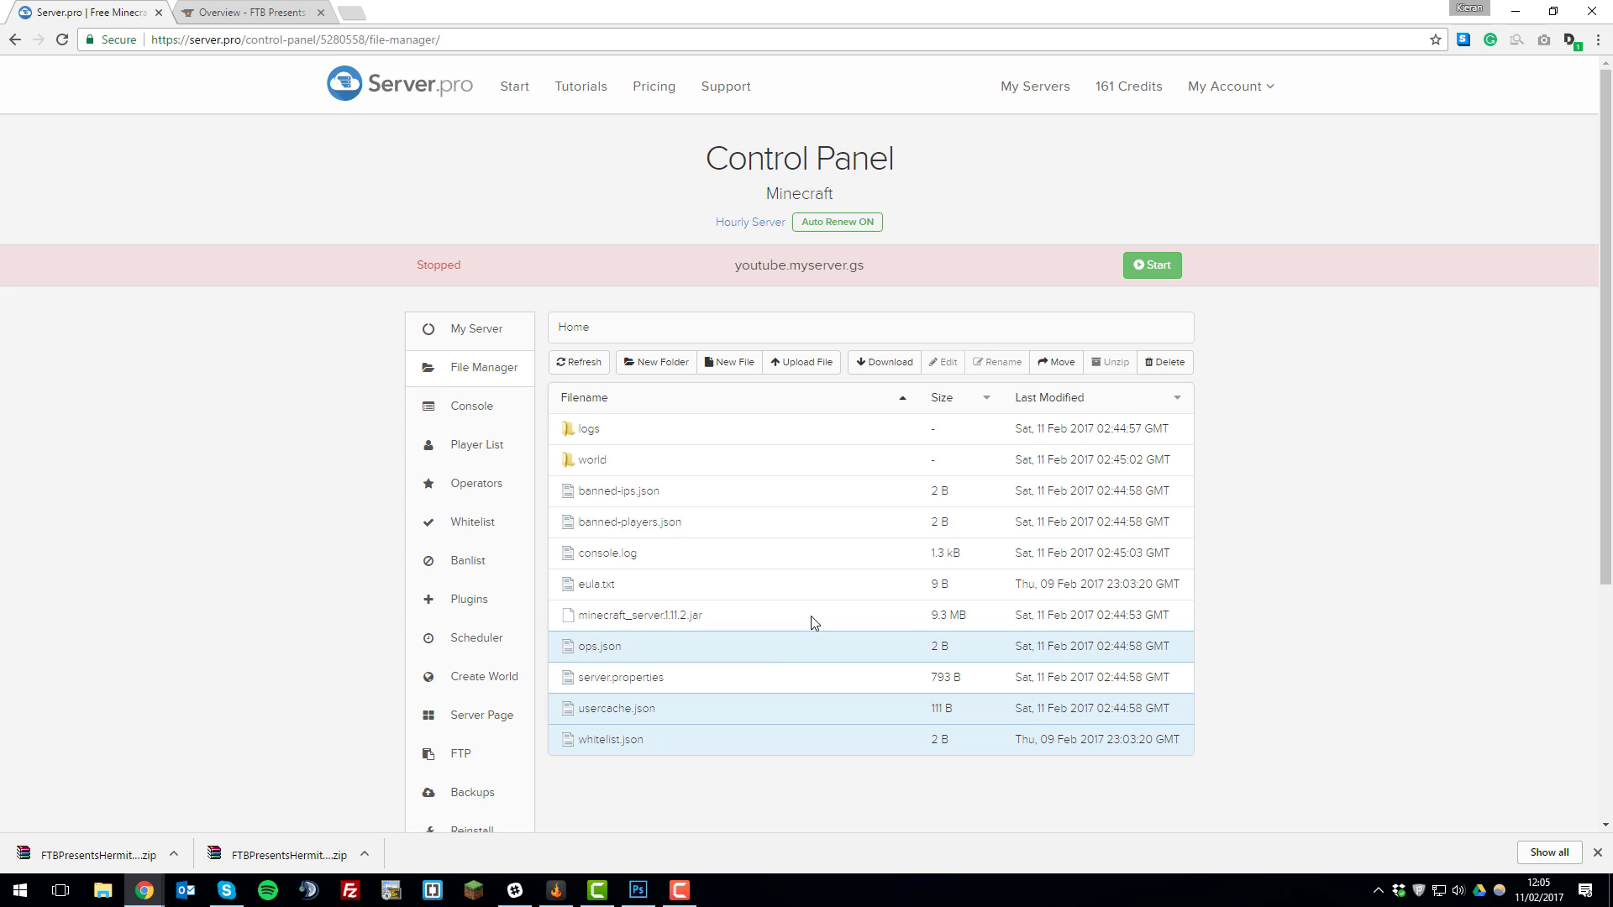
pyautogui.keyDown('ctrl'); pyautogui.click(815, 623); pyautogui.keyUp('ctrl')
pyautogui.keyDown('ctrl'); pyautogui.click(813, 589); pyautogui.keyUp('ctrl')
pyautogui.keyDown('ctrl'); pyautogui.click(803, 556); pyautogui.keyUp('ctrl')
pyautogui.keyDown('ctrl'); pyautogui.click(794, 522); pyautogui.keyUp('ctrl')
pyautogui.keyDown('ctrl'); pyautogui.click(794, 493); pyautogui.keyUp('ctrl')
pyautogui.keyDown('ctrl'); pyautogui.click(795, 460); pyautogui.keyUp('ctrl')
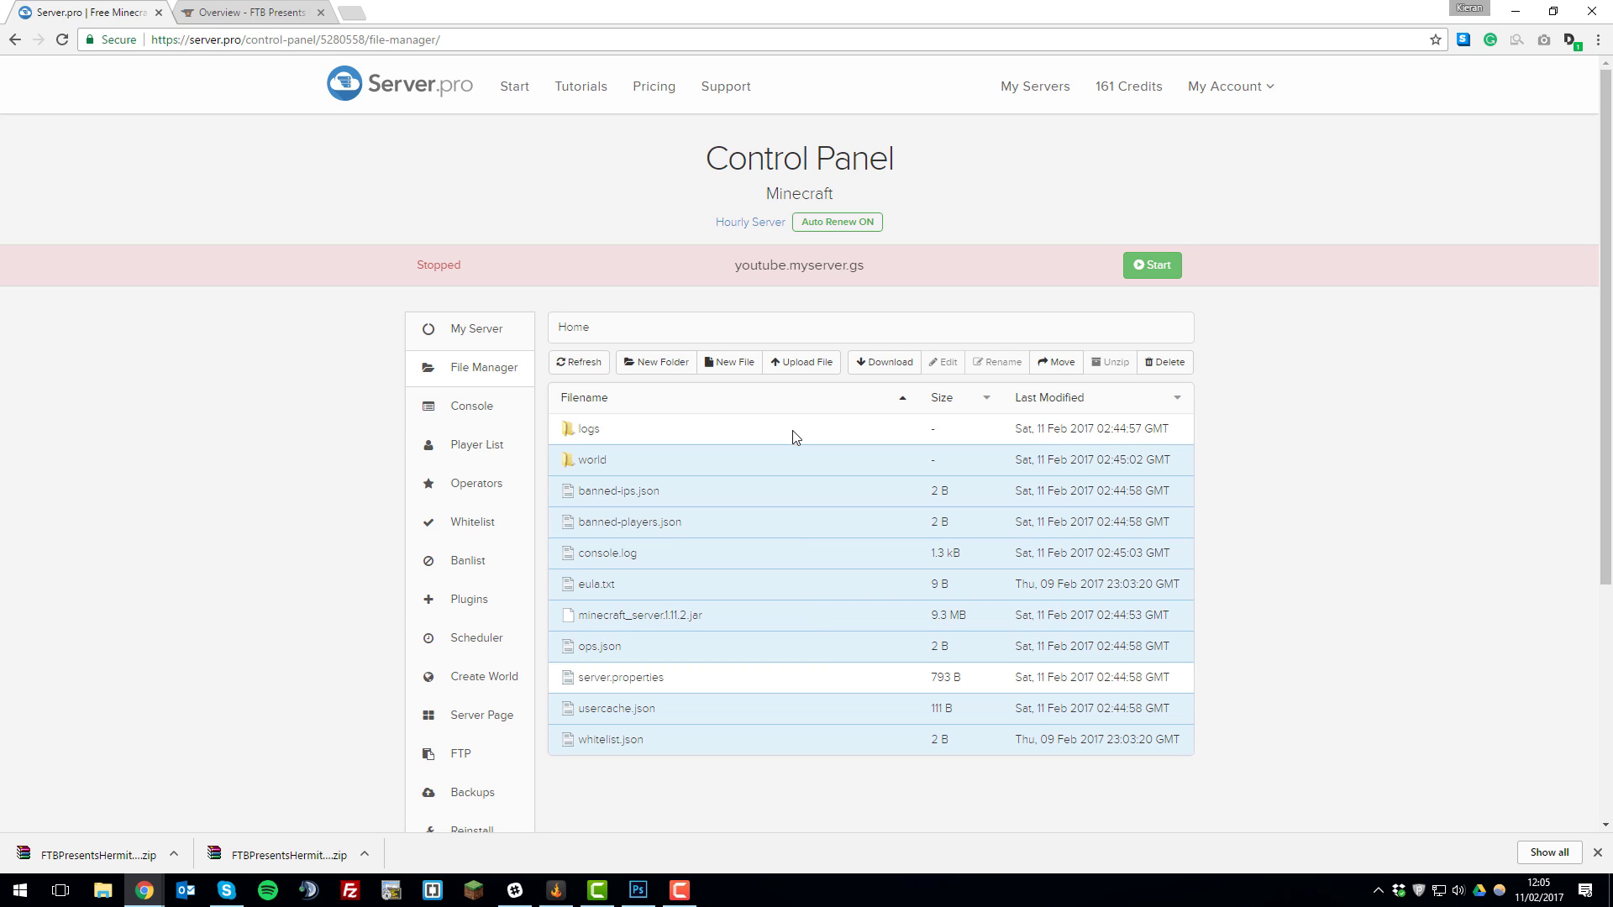
pyautogui.keyDown('ctrl'); pyautogui.click(796, 430); pyautogui.keyUp('ctrl')
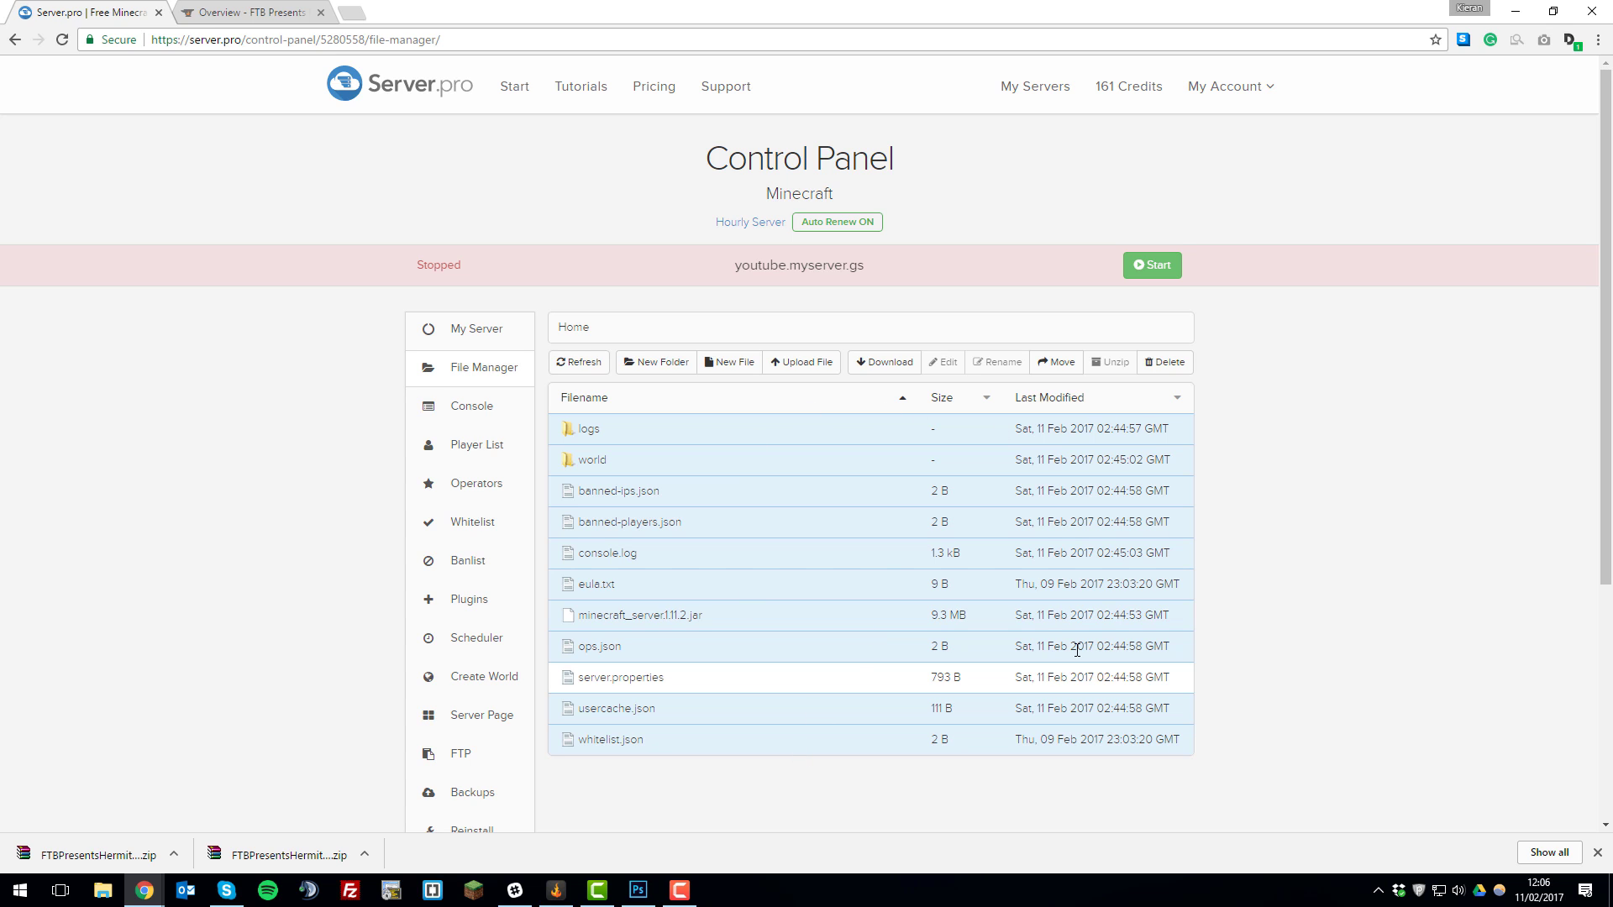
pyautogui.click(1170, 362)
pyautogui.click(873, 134)
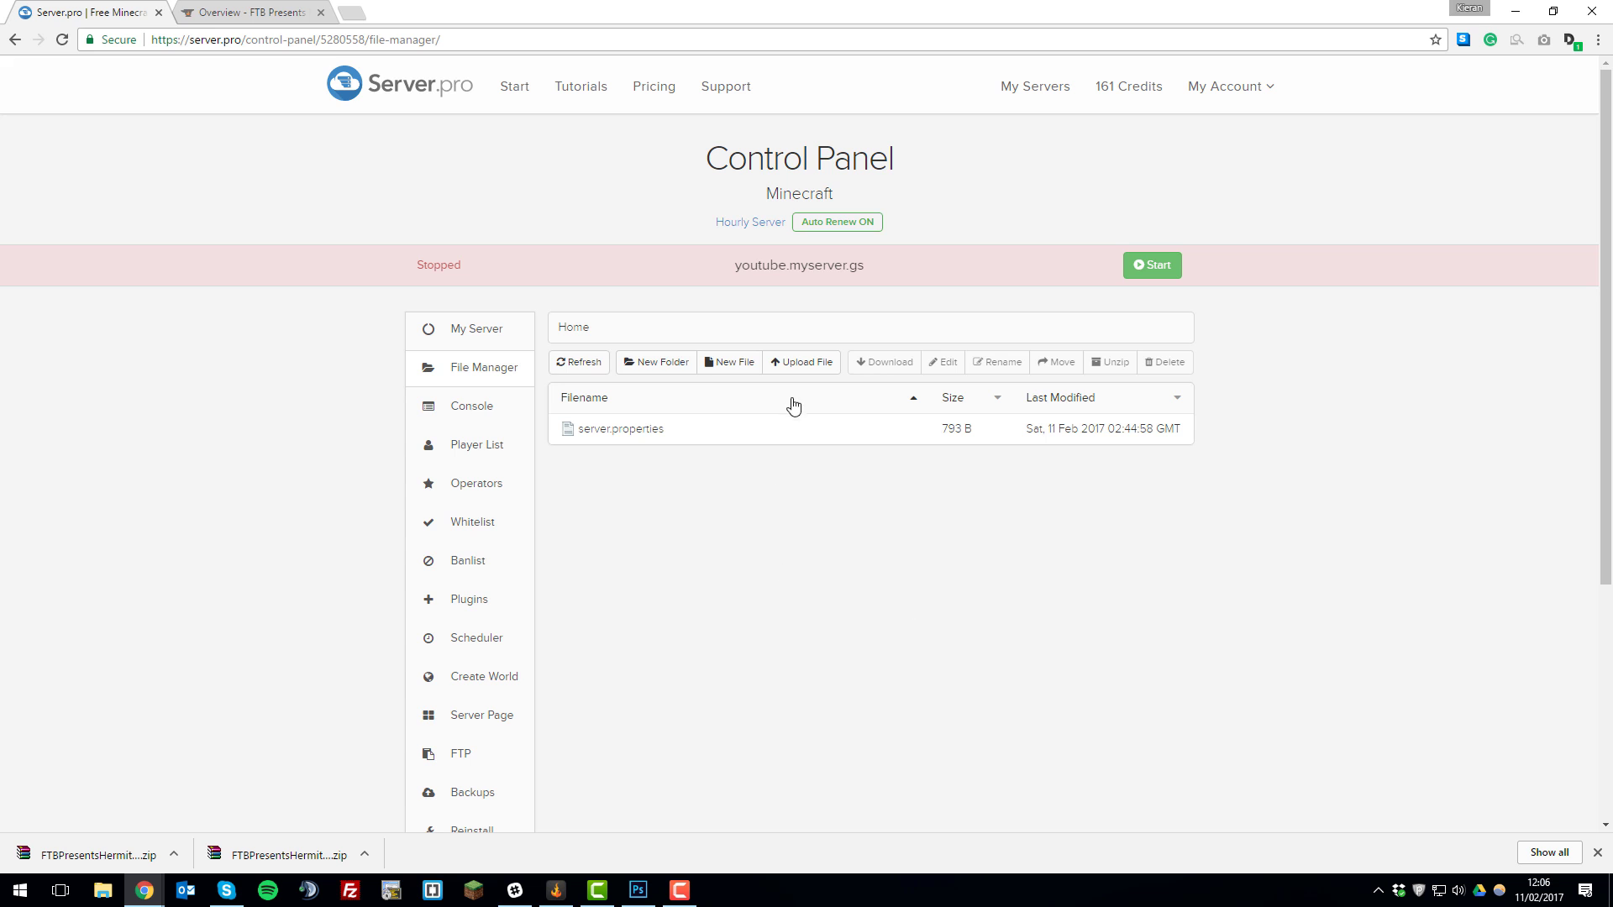
# Step: Upload FTBPresentsHermitPack-1.6.1-1.10.2.zip from Downloads to the server's Home folder
pyautogui.click(791, 364)
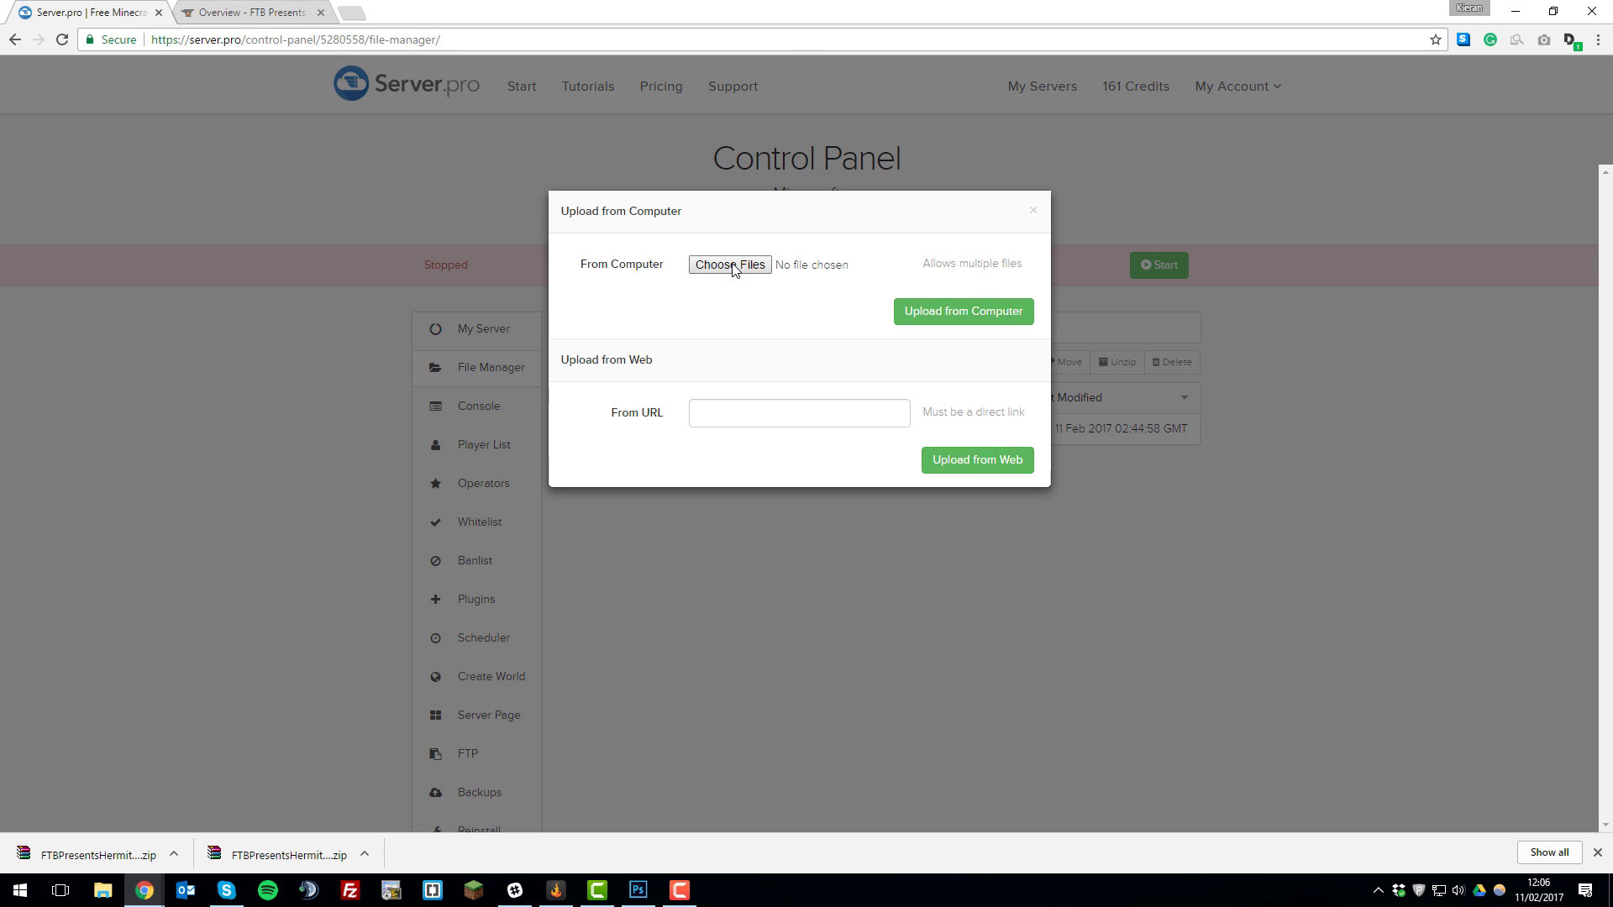
pyautogui.click(738, 265)
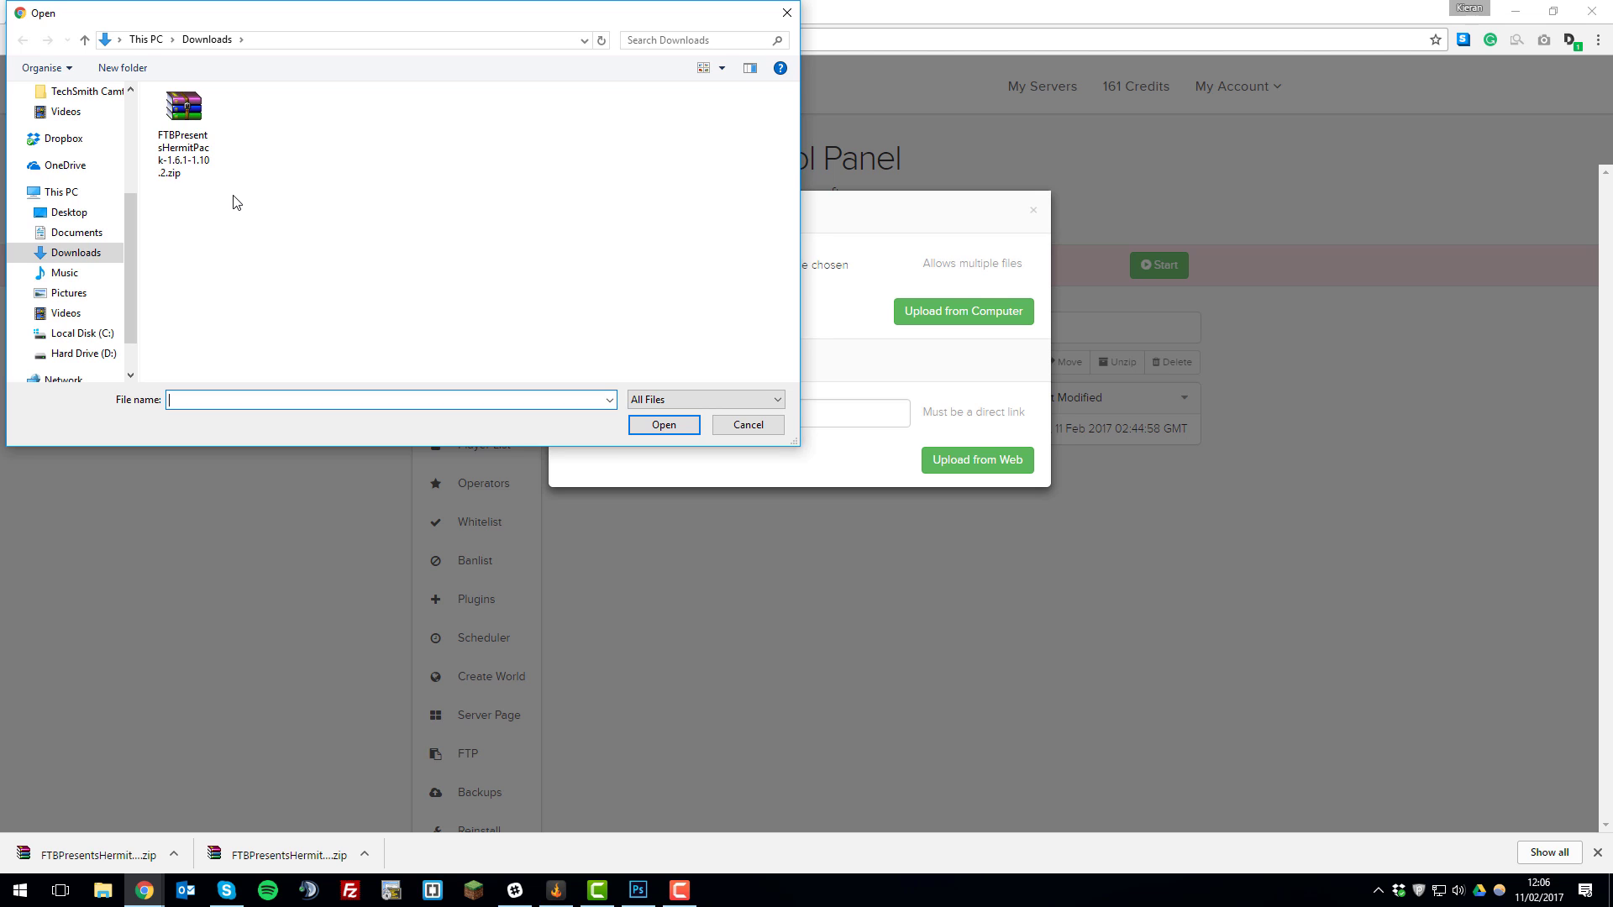
pyautogui.click(186, 168)
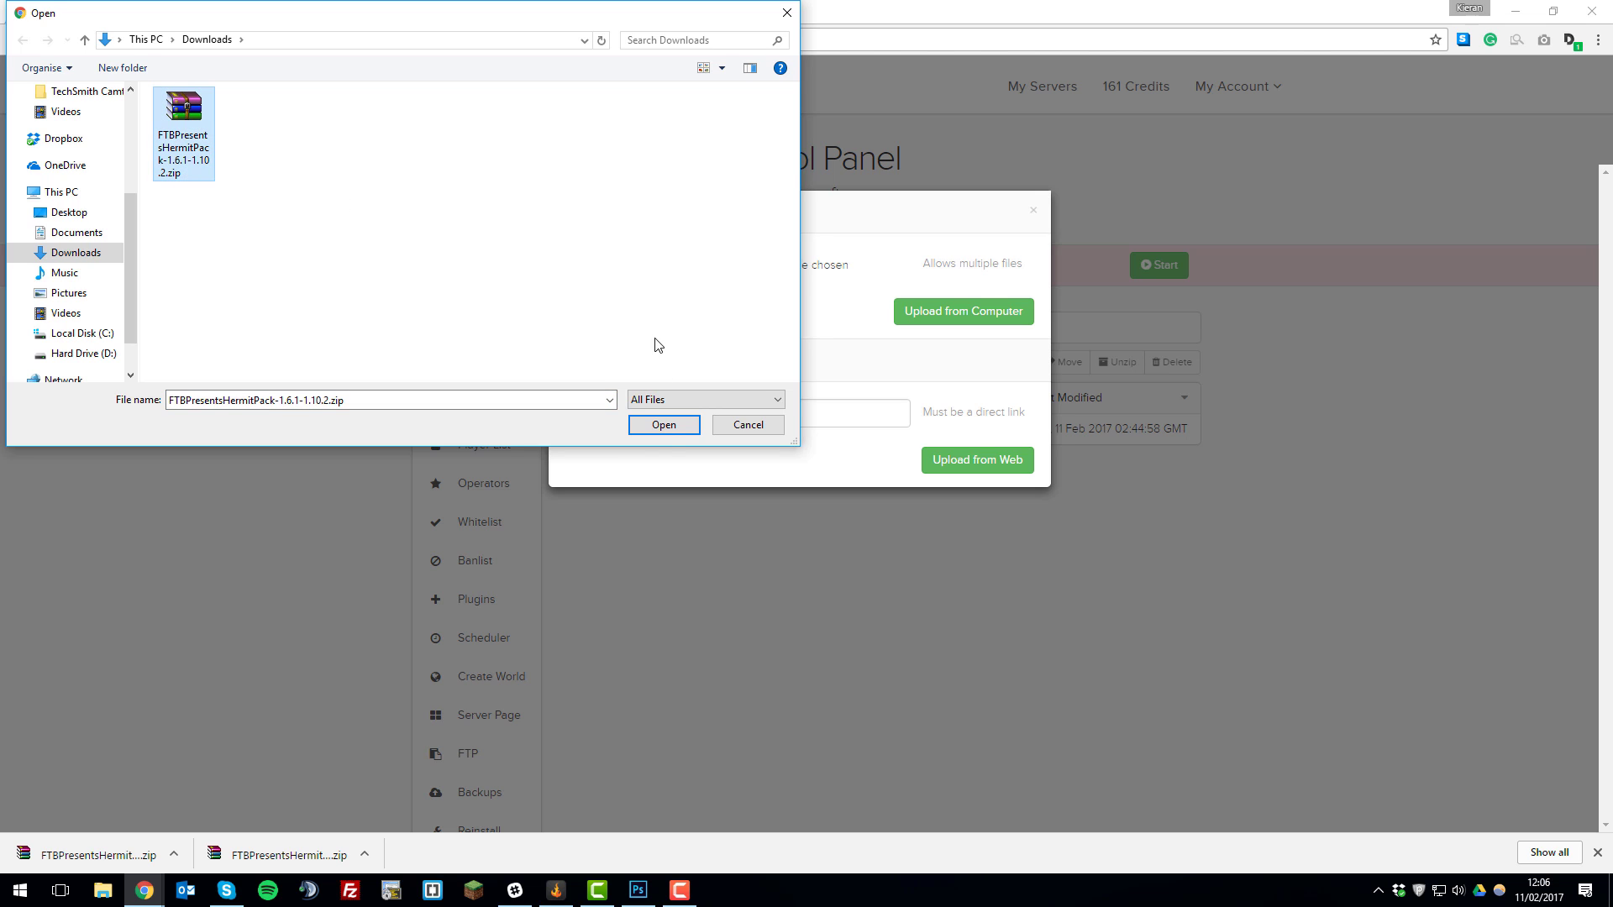
pyautogui.click(659, 428)
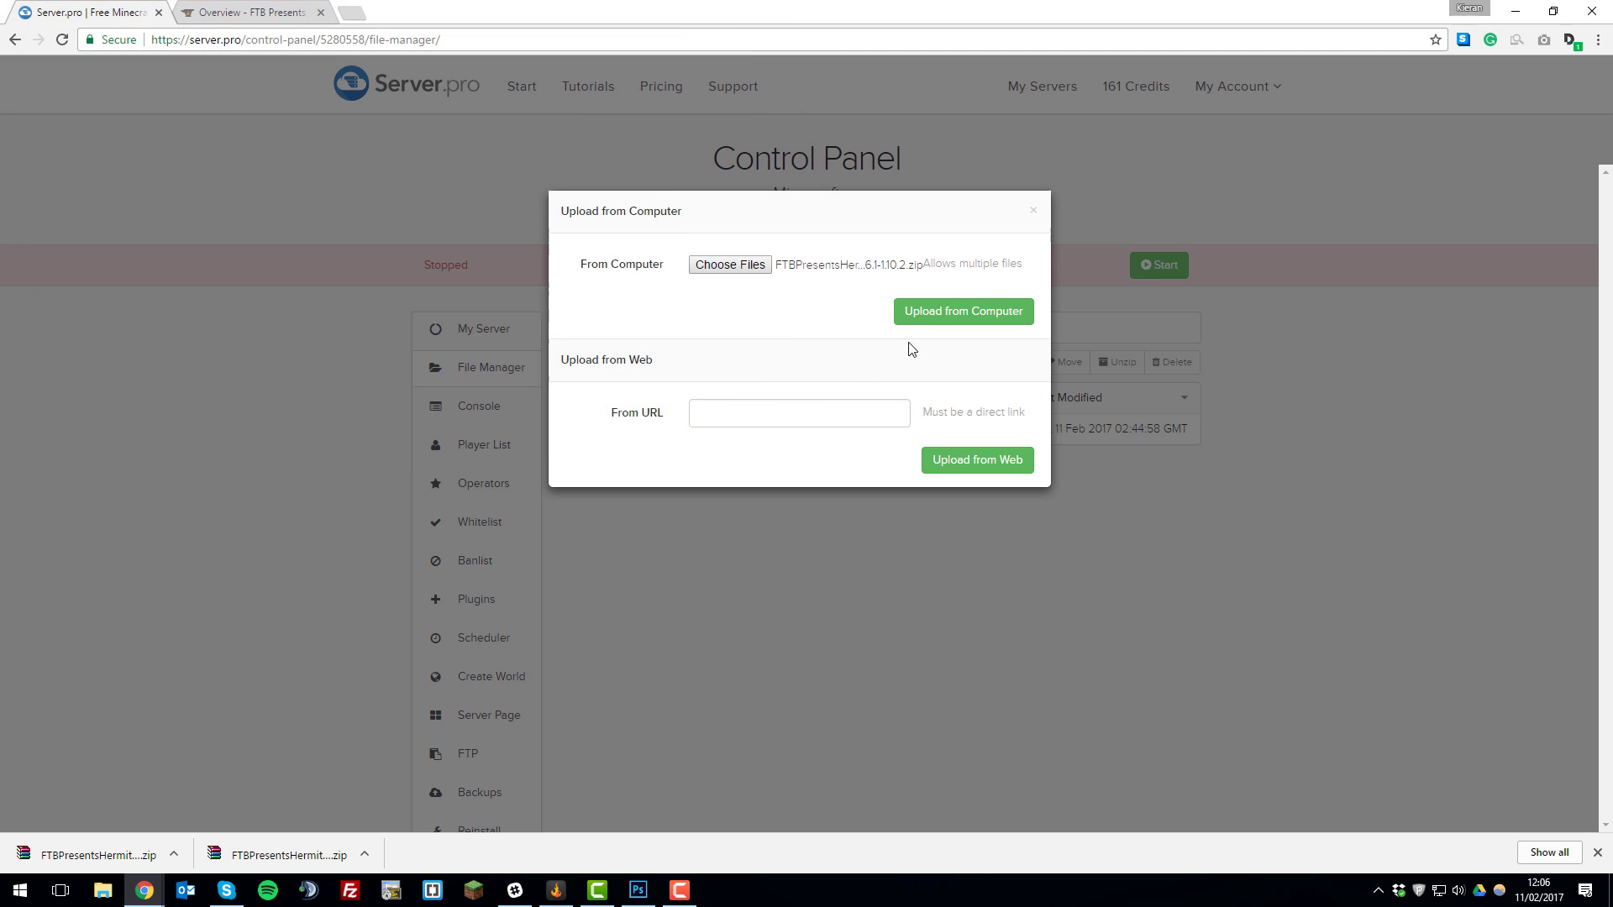
pyautogui.click(930, 315)
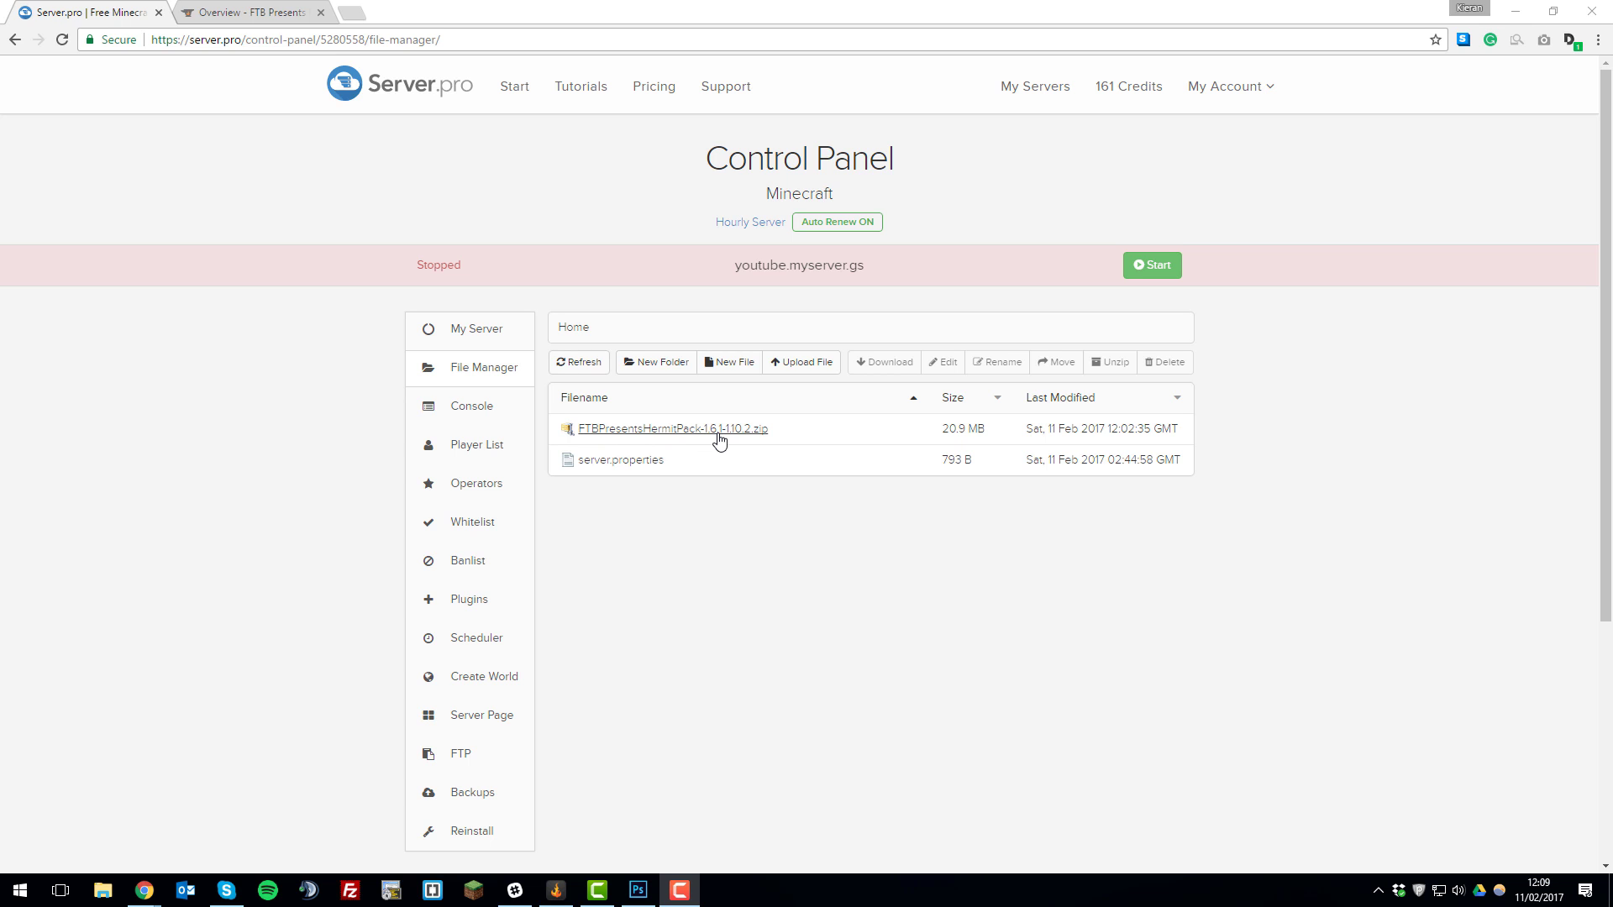
# Step: Extract the HermitPack zip on the server and open its overrides folder
pyautogui.click(852, 439)
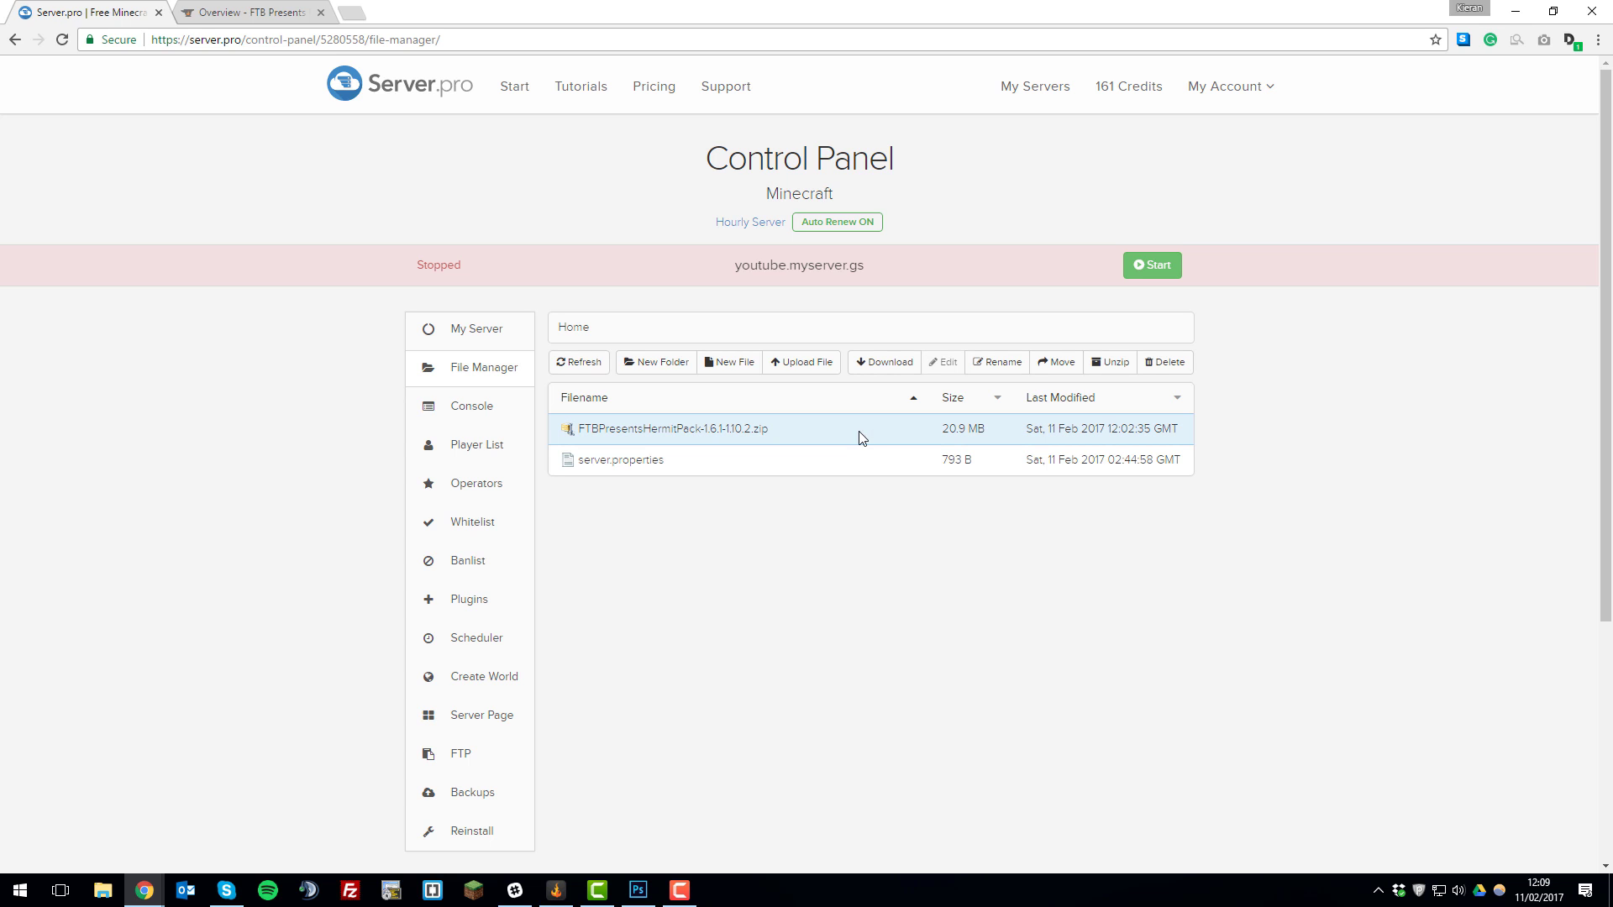
pyautogui.click(1113, 366)
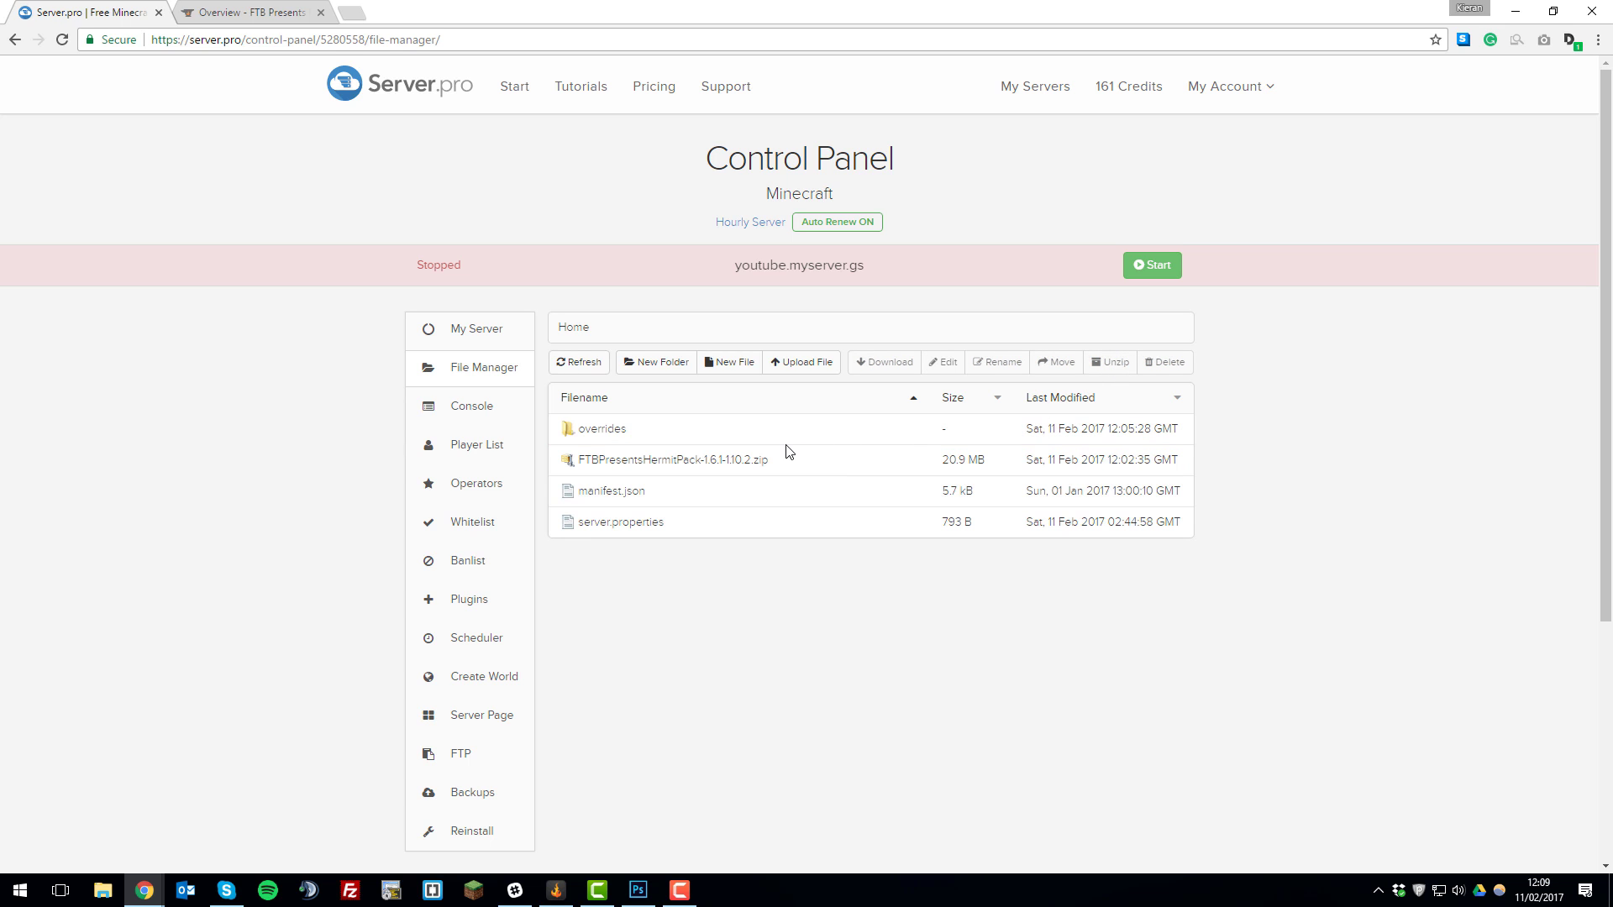
pyautogui.click(615, 434)
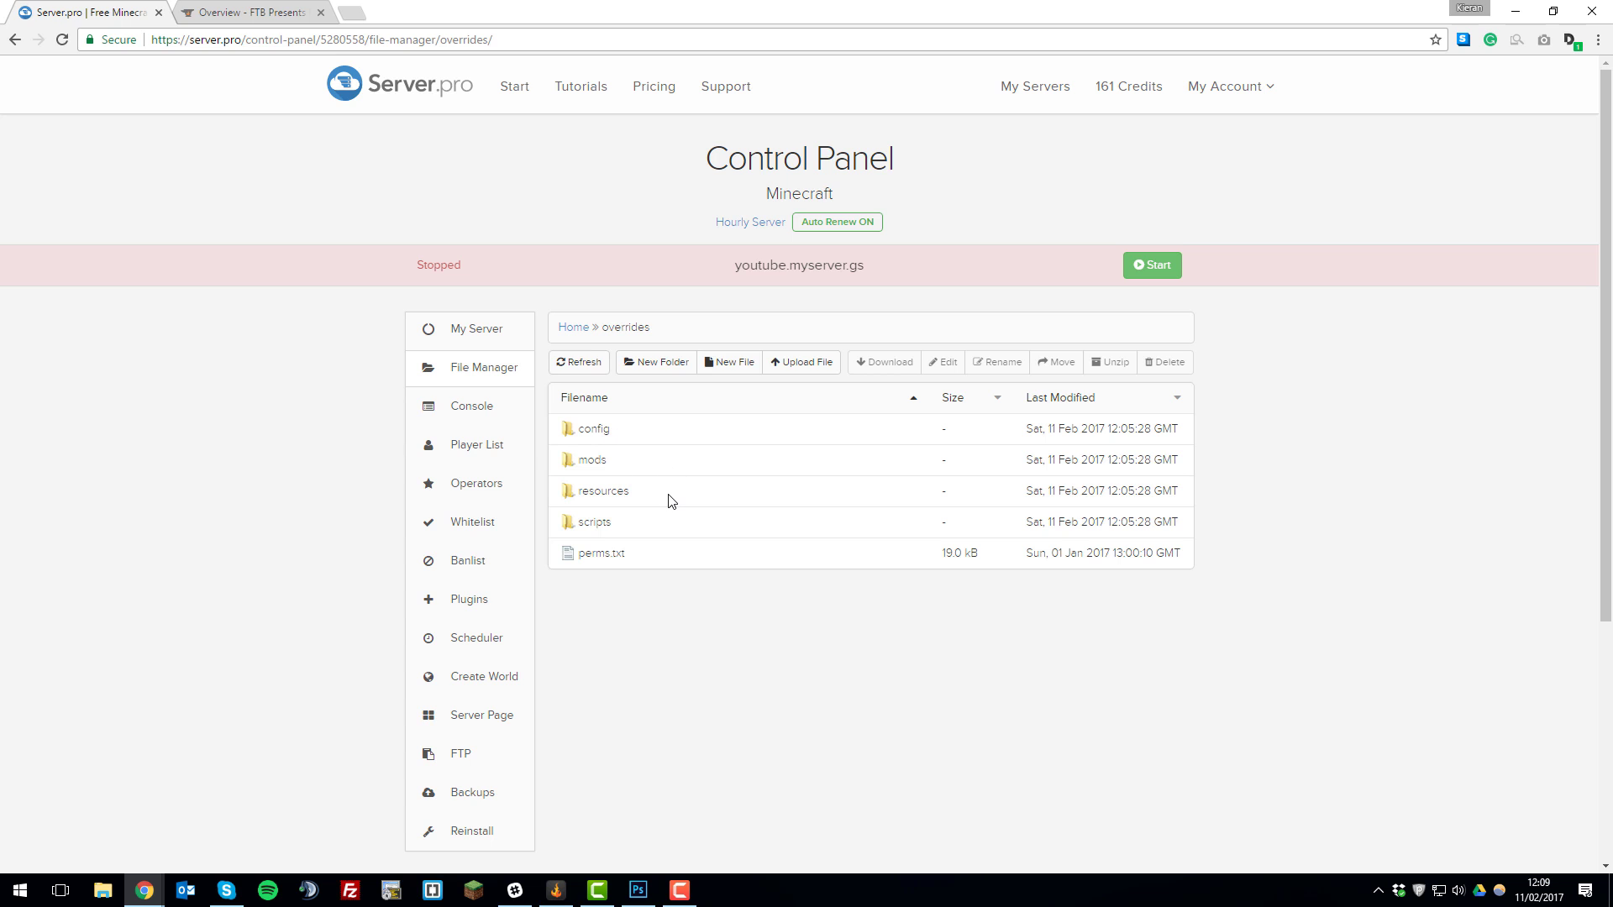
# Step: Move config, mods, resources, scripts and perms.txt from overrides to the Home folder
pyautogui.moveTo(669, 559); pyautogui.dragTo(679, 438)
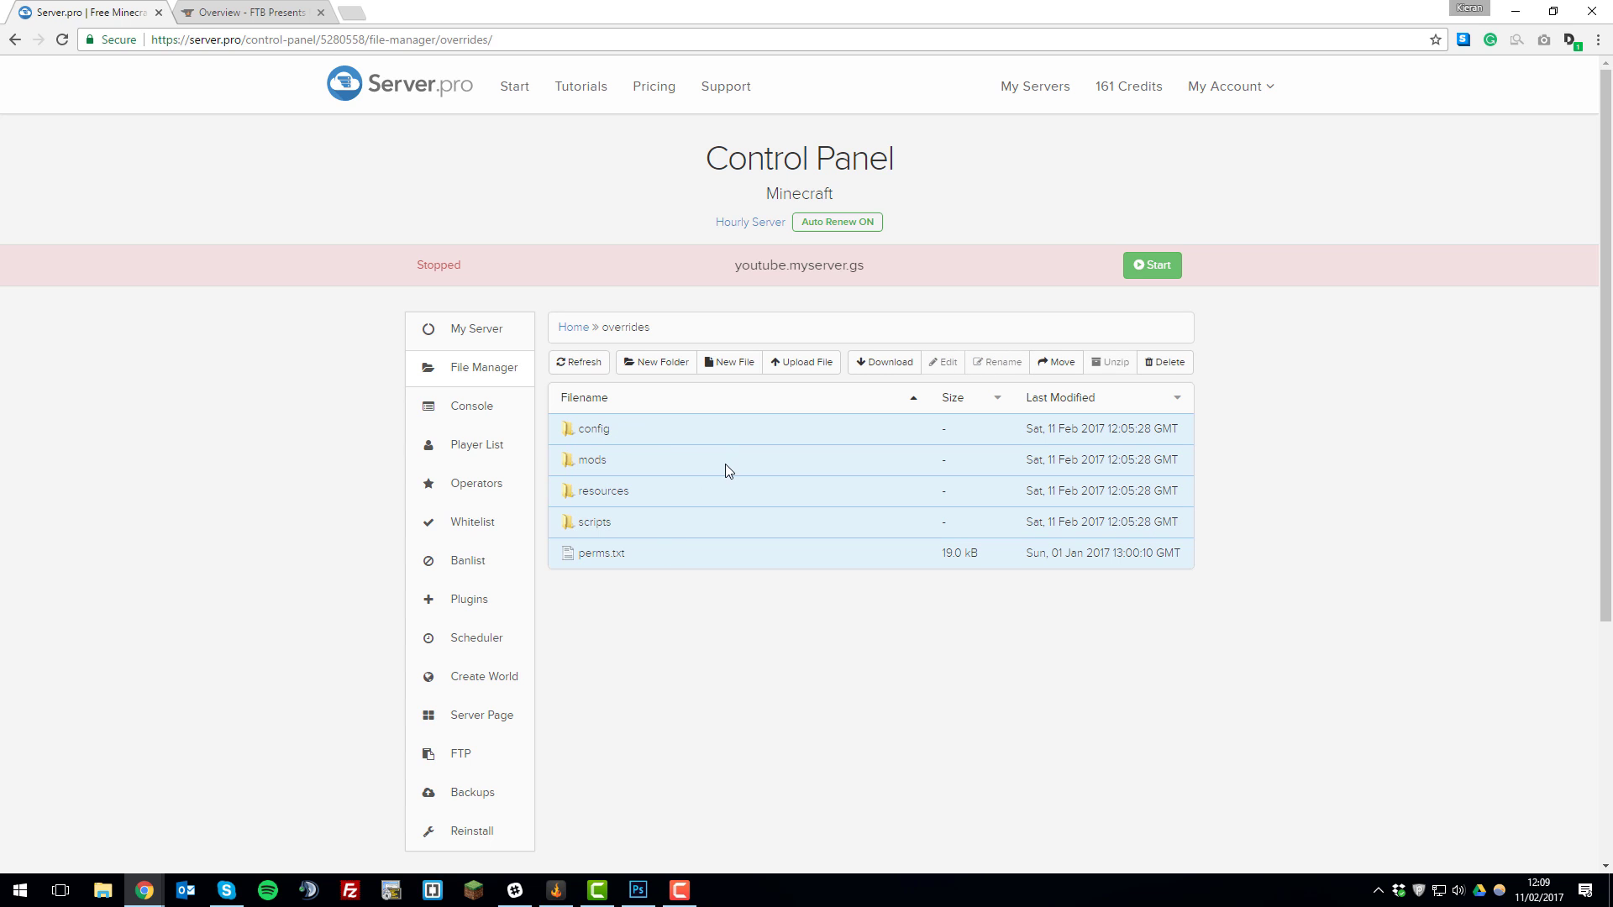
pyautogui.click(1056, 362)
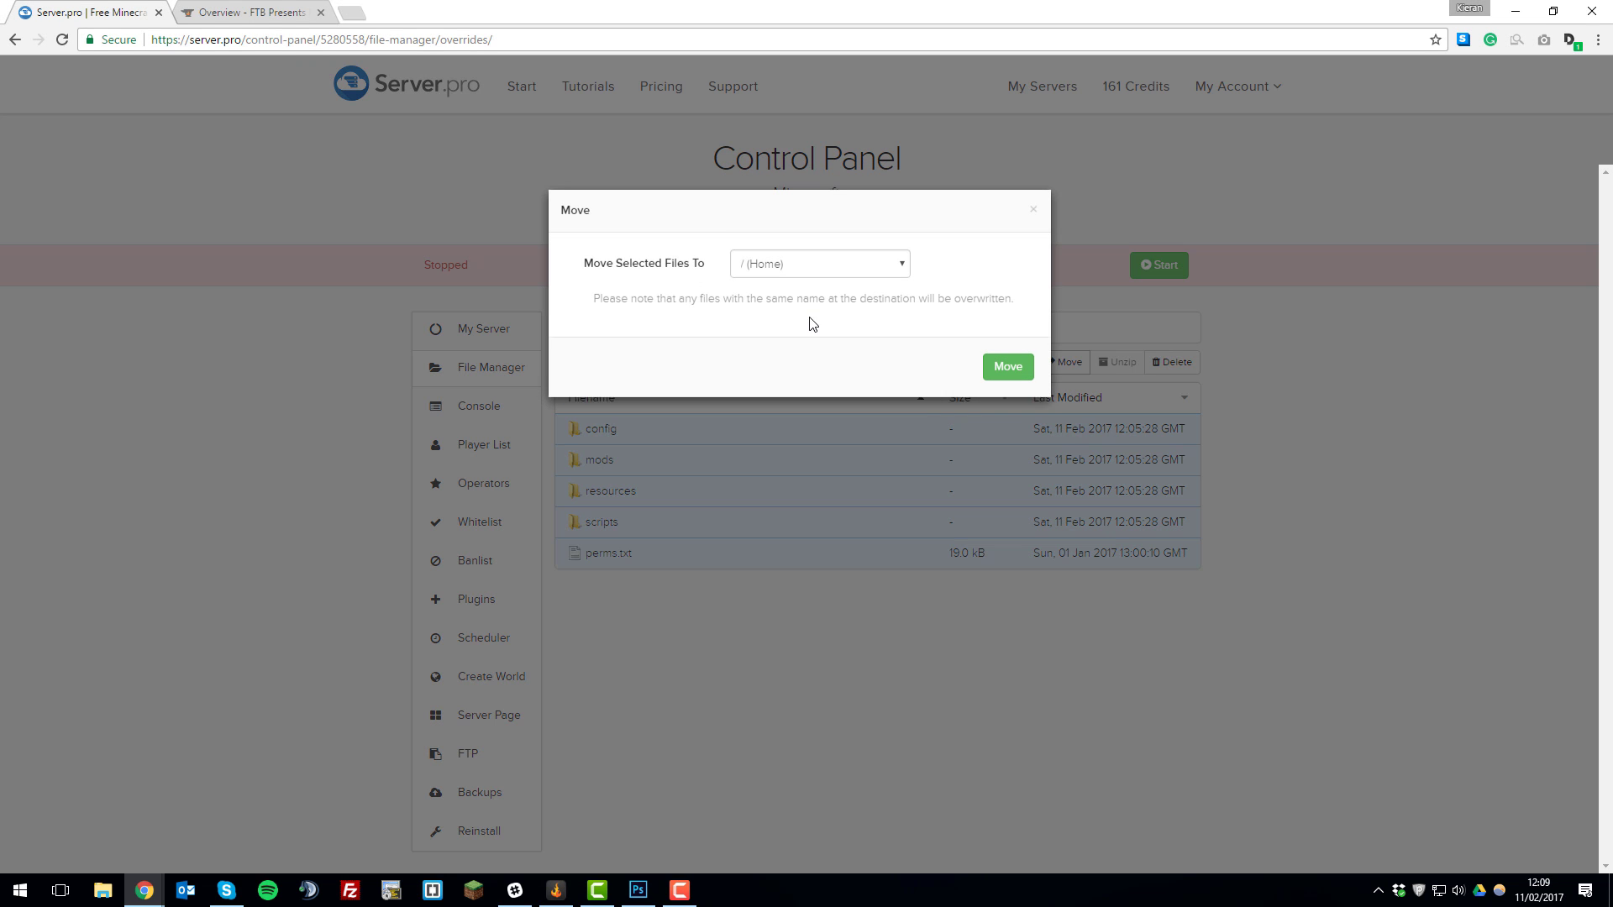
pyautogui.click(795, 265)
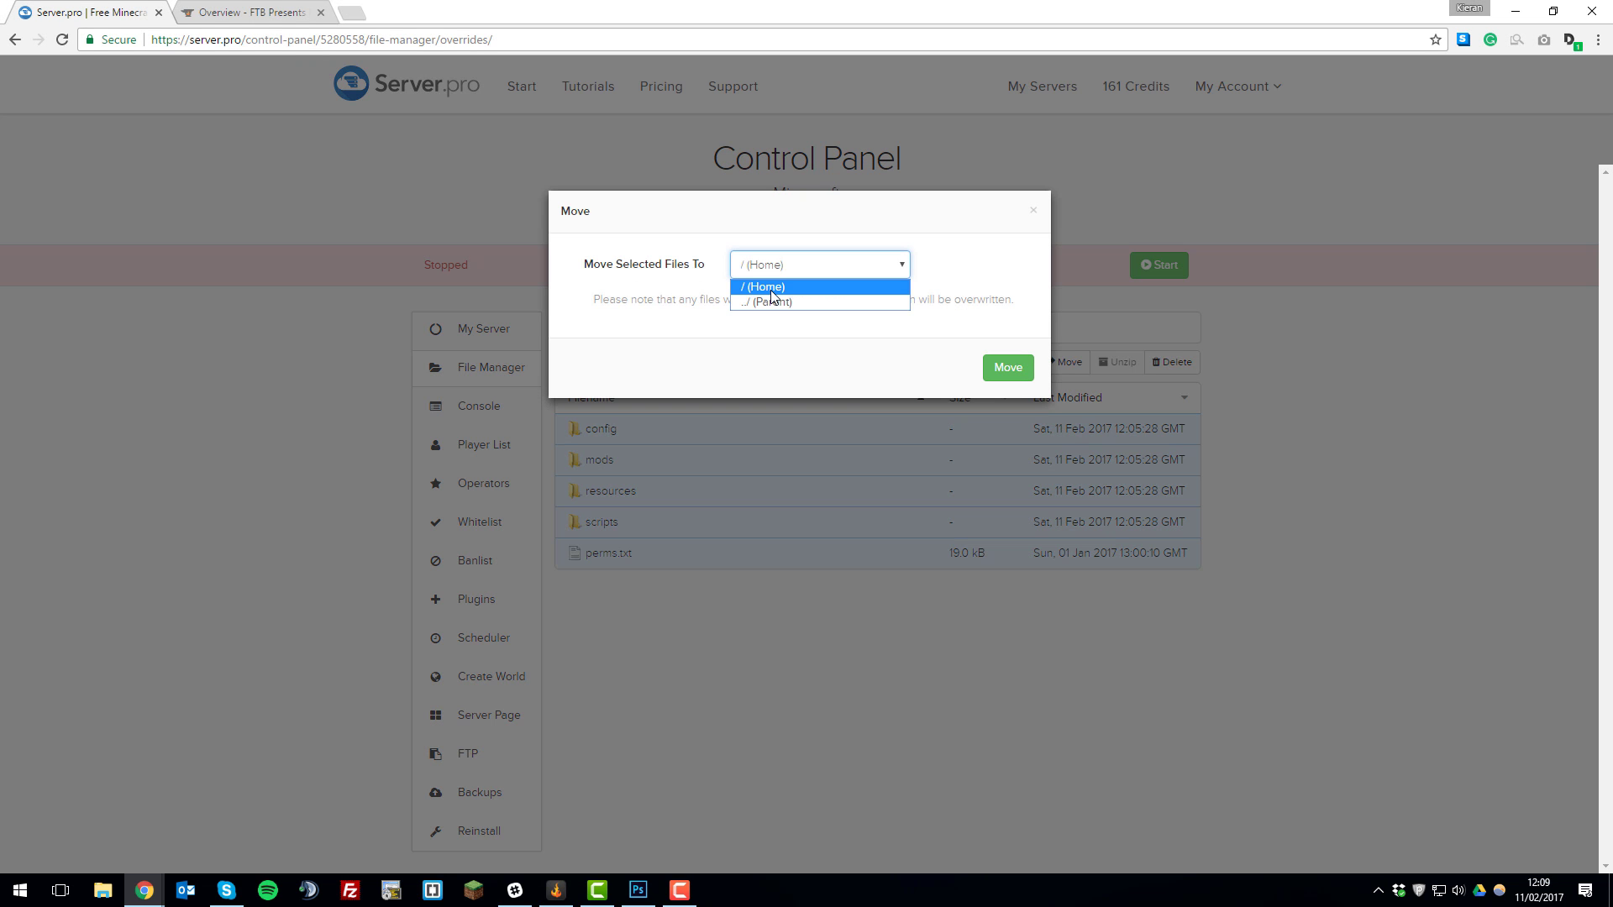
pyautogui.click(771, 290)
pyautogui.click(1004, 367)
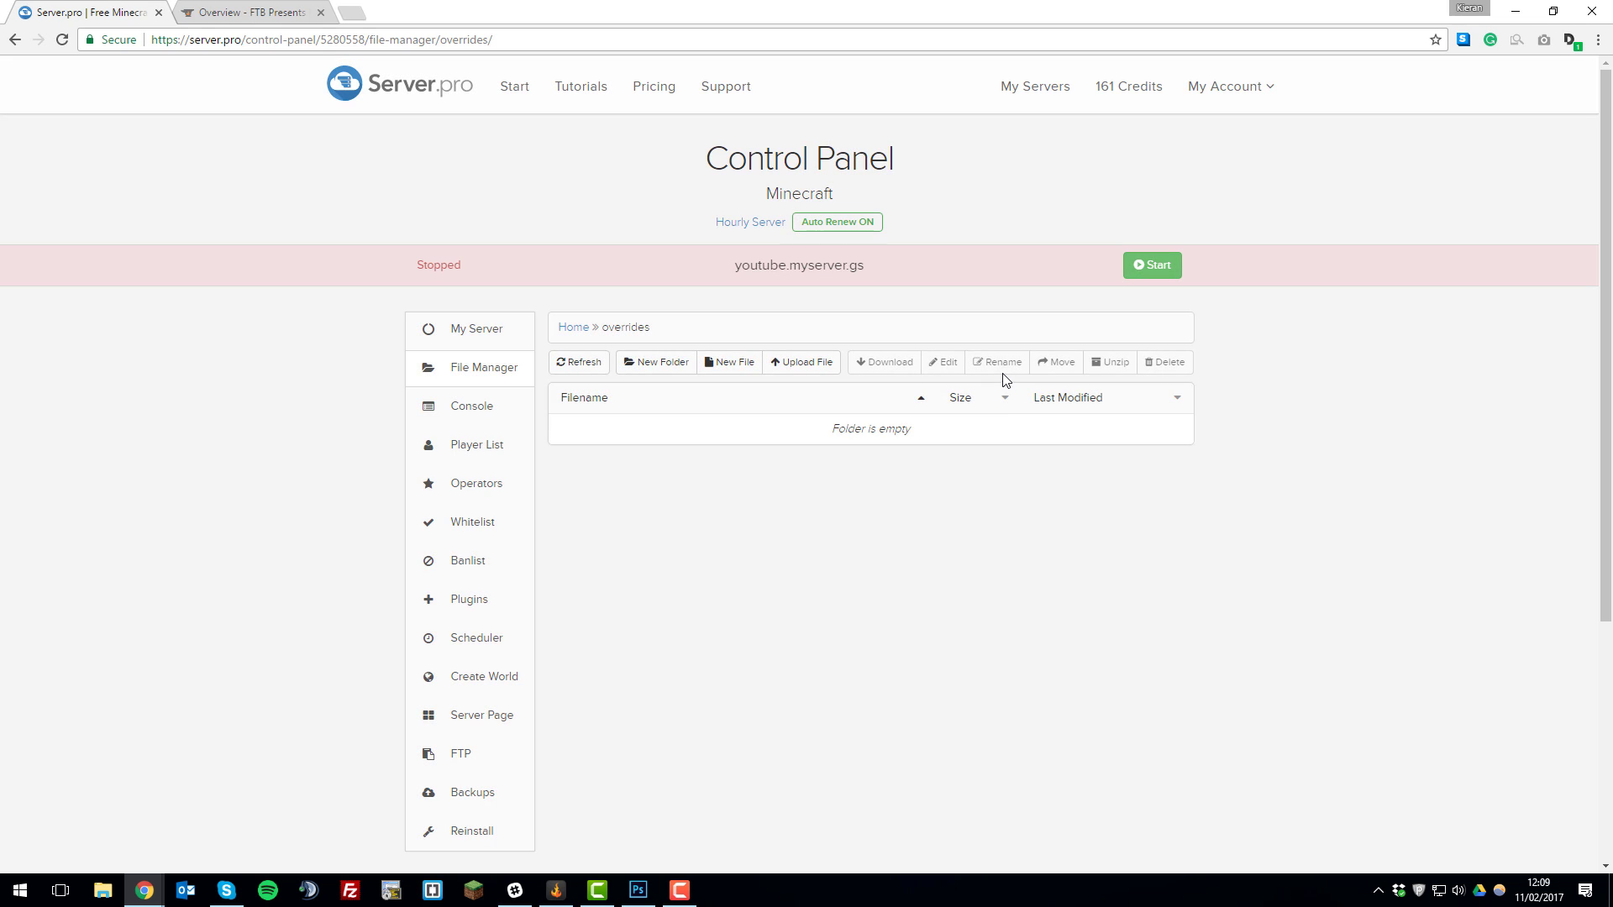
# Step: Delete the empty overrides folder from Home
pyautogui.click(573, 327)
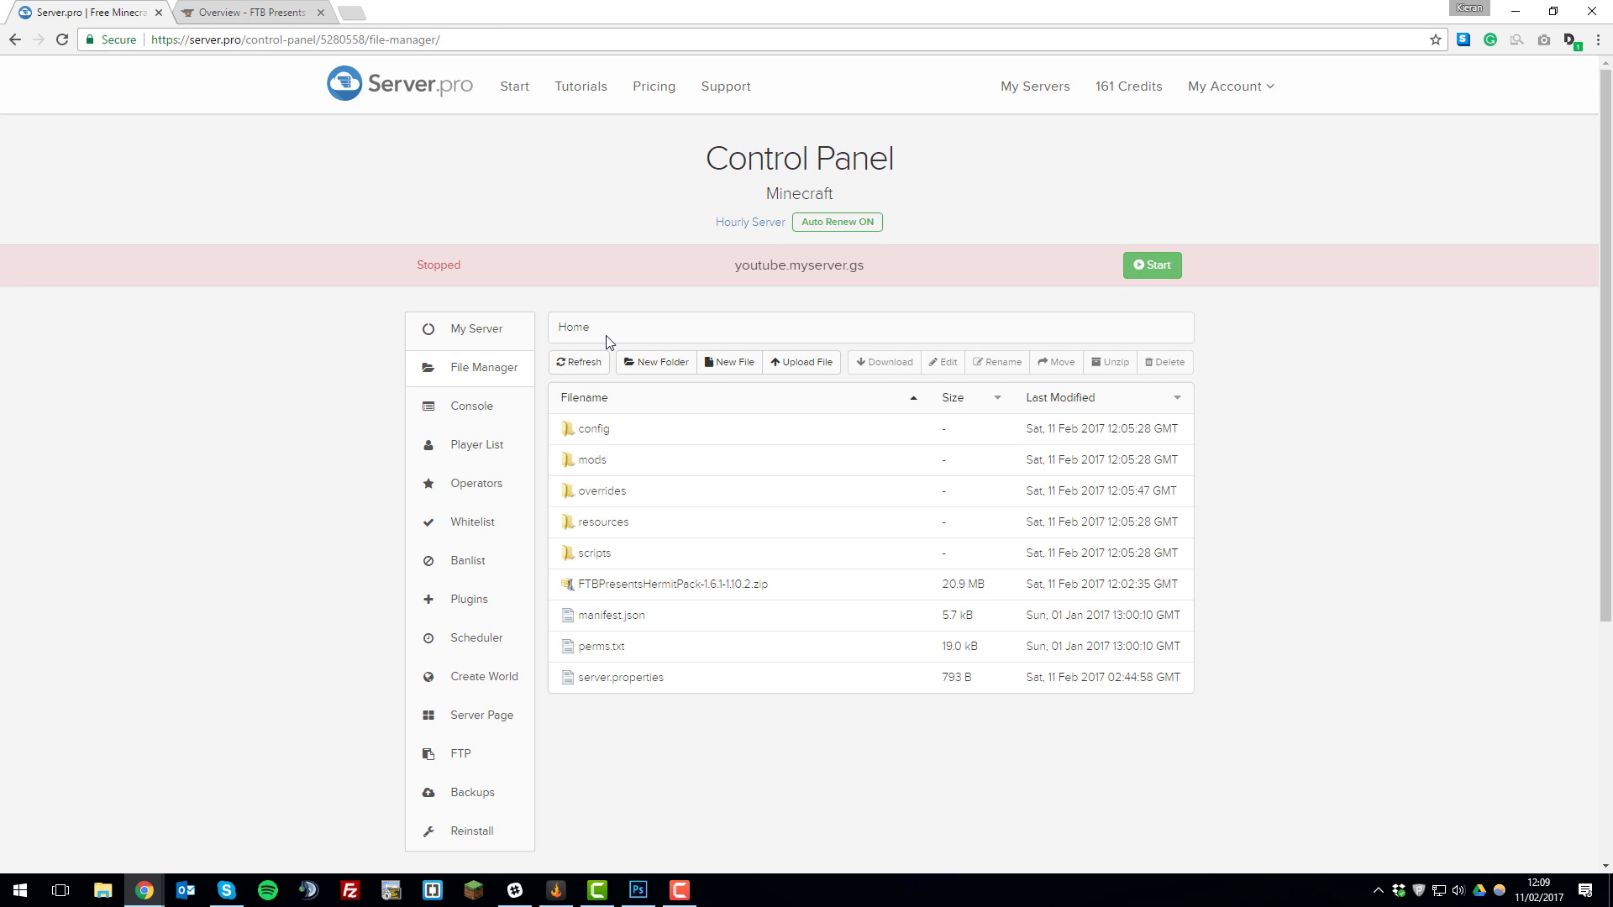
pyautogui.click(647, 499)
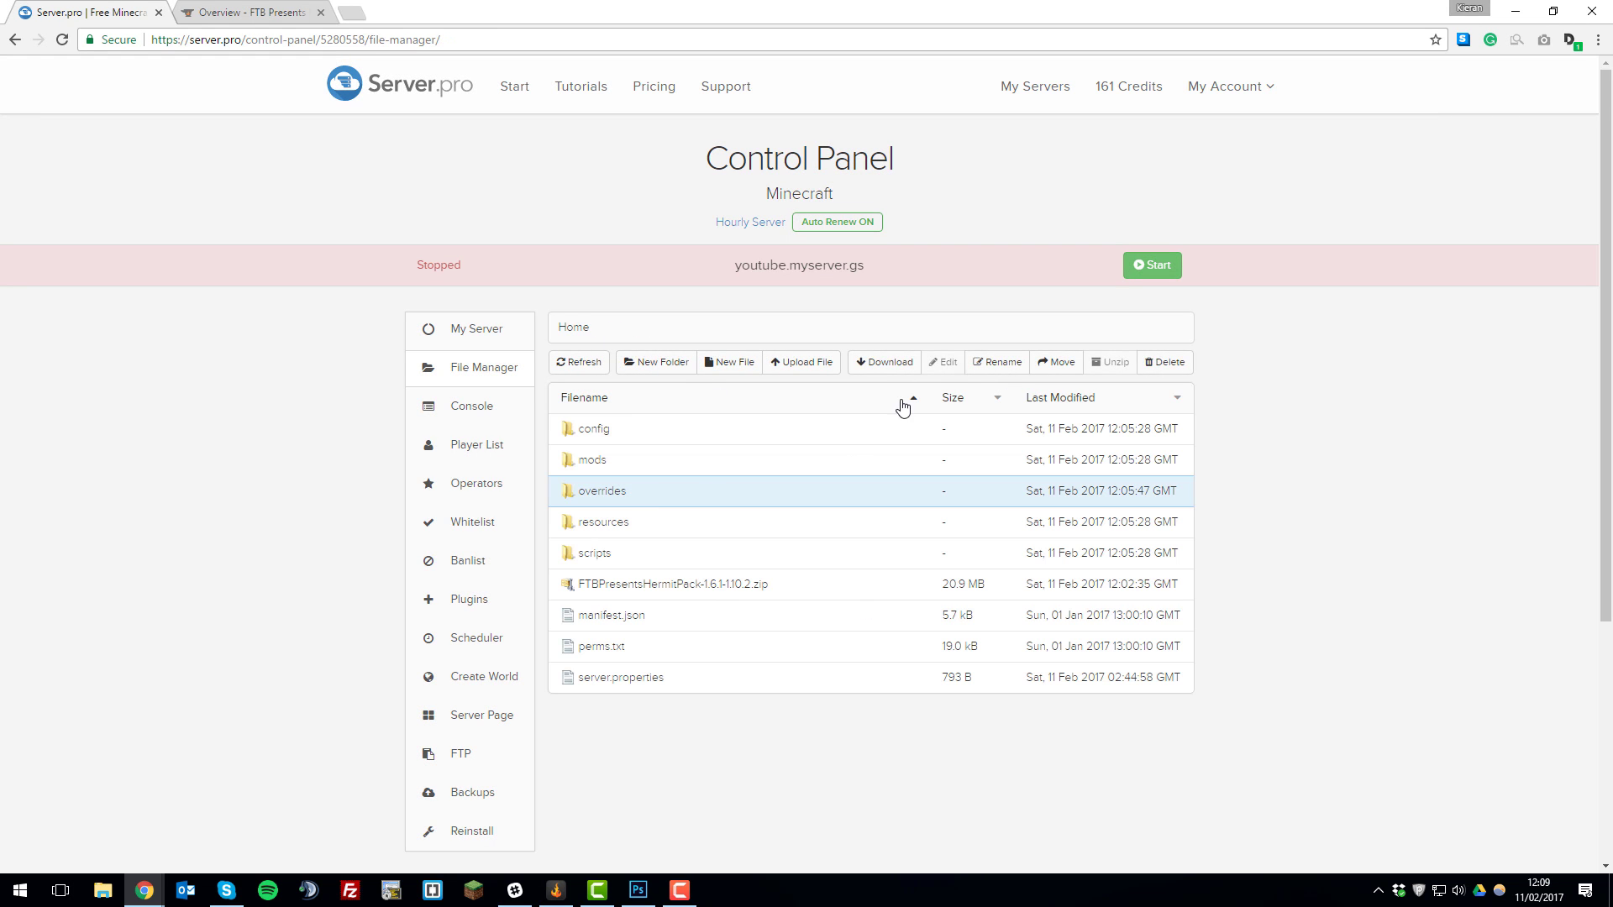
pyautogui.click(1164, 362)
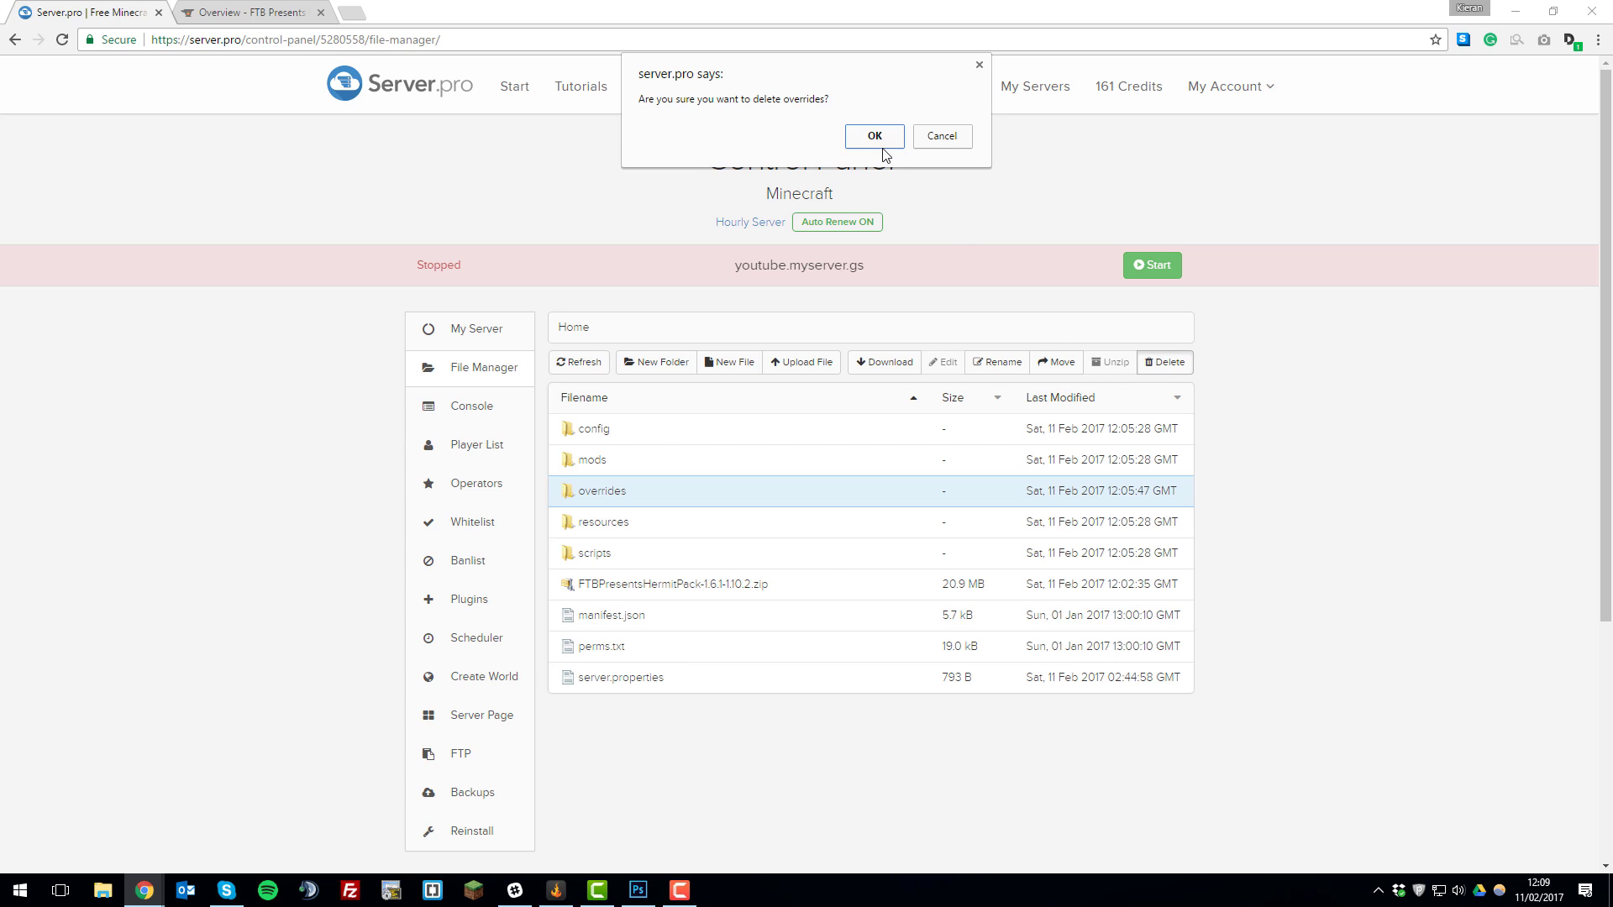
pyautogui.click(877, 139)
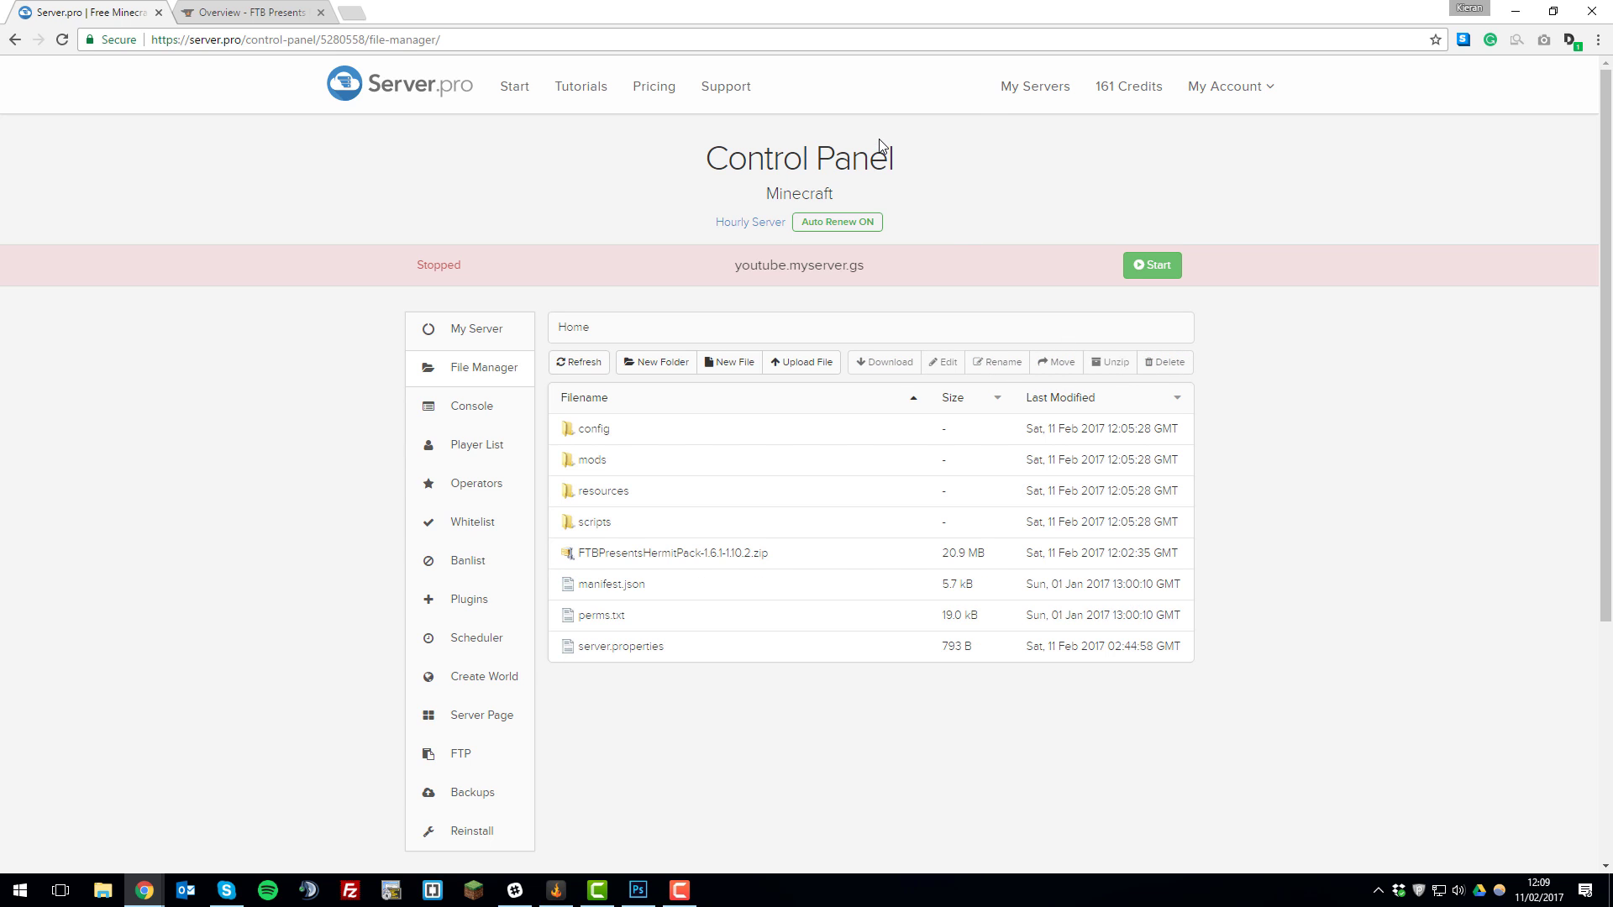
# Step: Delete the FTBPresentsHermitPack-1.6.1-1.10.2.zip file from Home
pyautogui.click(787, 563)
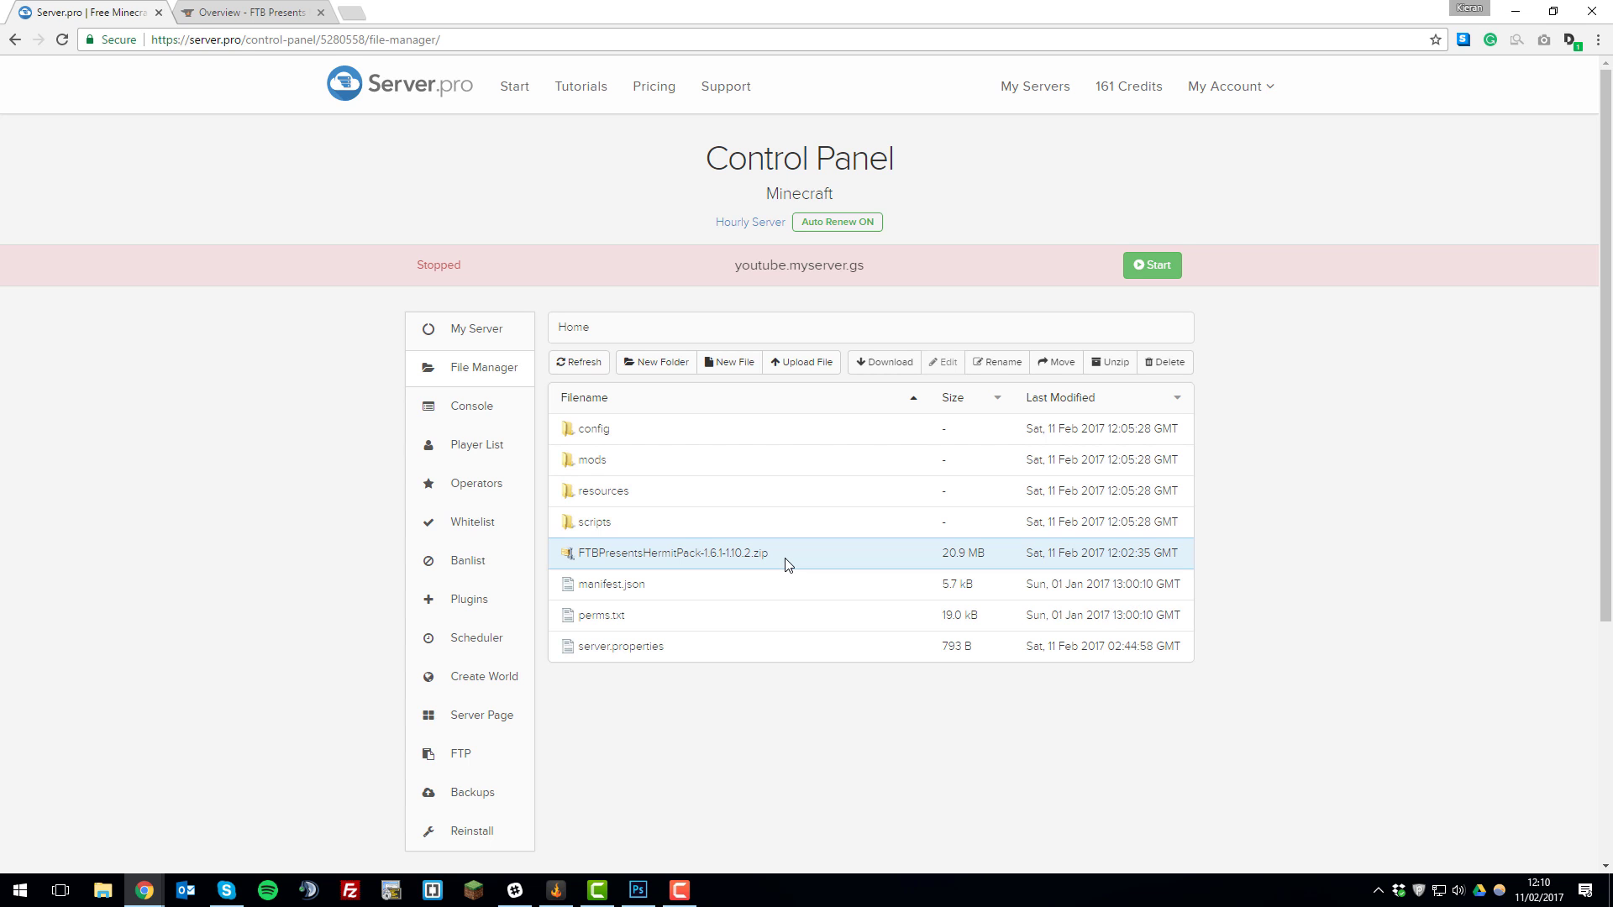
pyautogui.click(1164, 362)
pyautogui.click(891, 163)
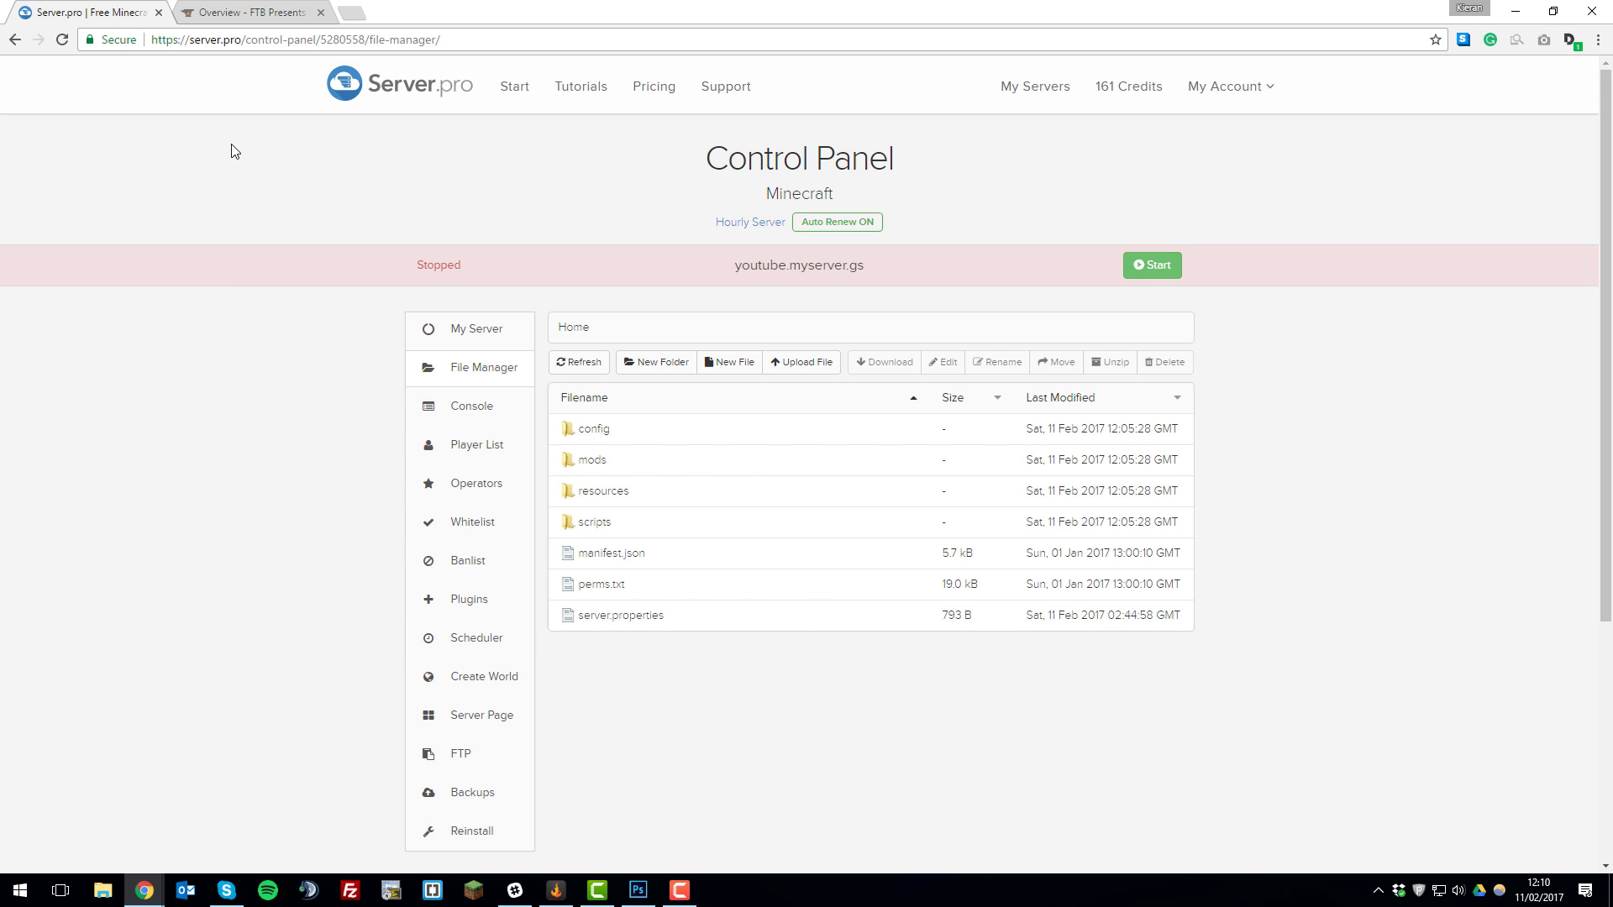
# Step: Show the HermitPack overview with its 4096MB RAM recommendation for 1.10.2
pyautogui.click(233, 12)
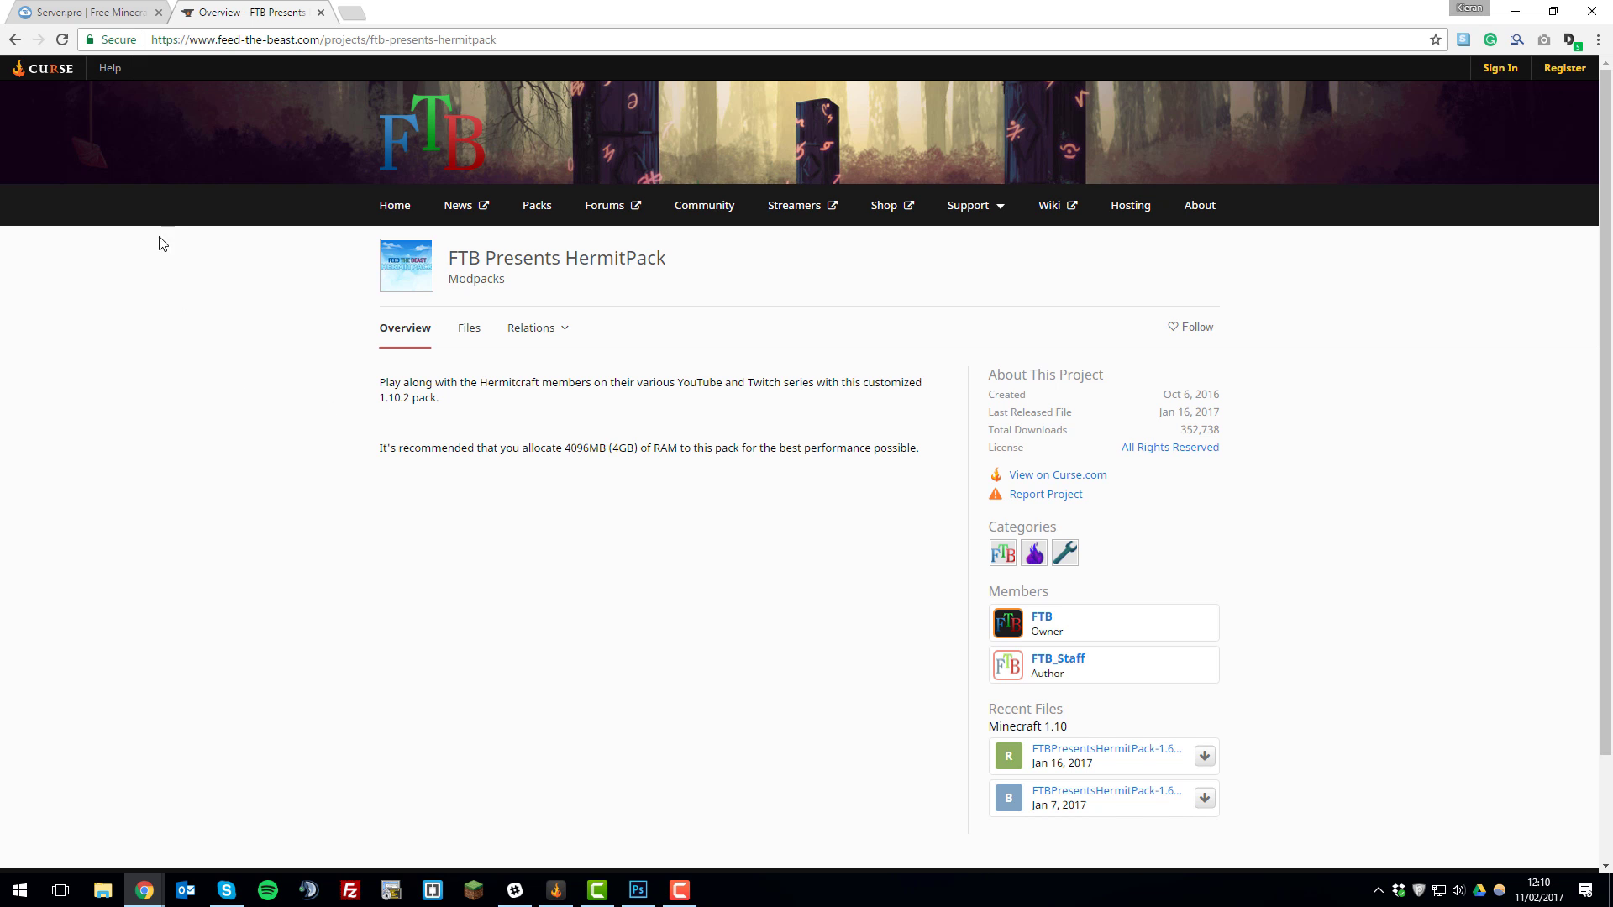
# Step: Change the server type to Forge v12.18.3.2185 (1.10.2) with Remove Files set to No, and install
pyautogui.click(99, 12)
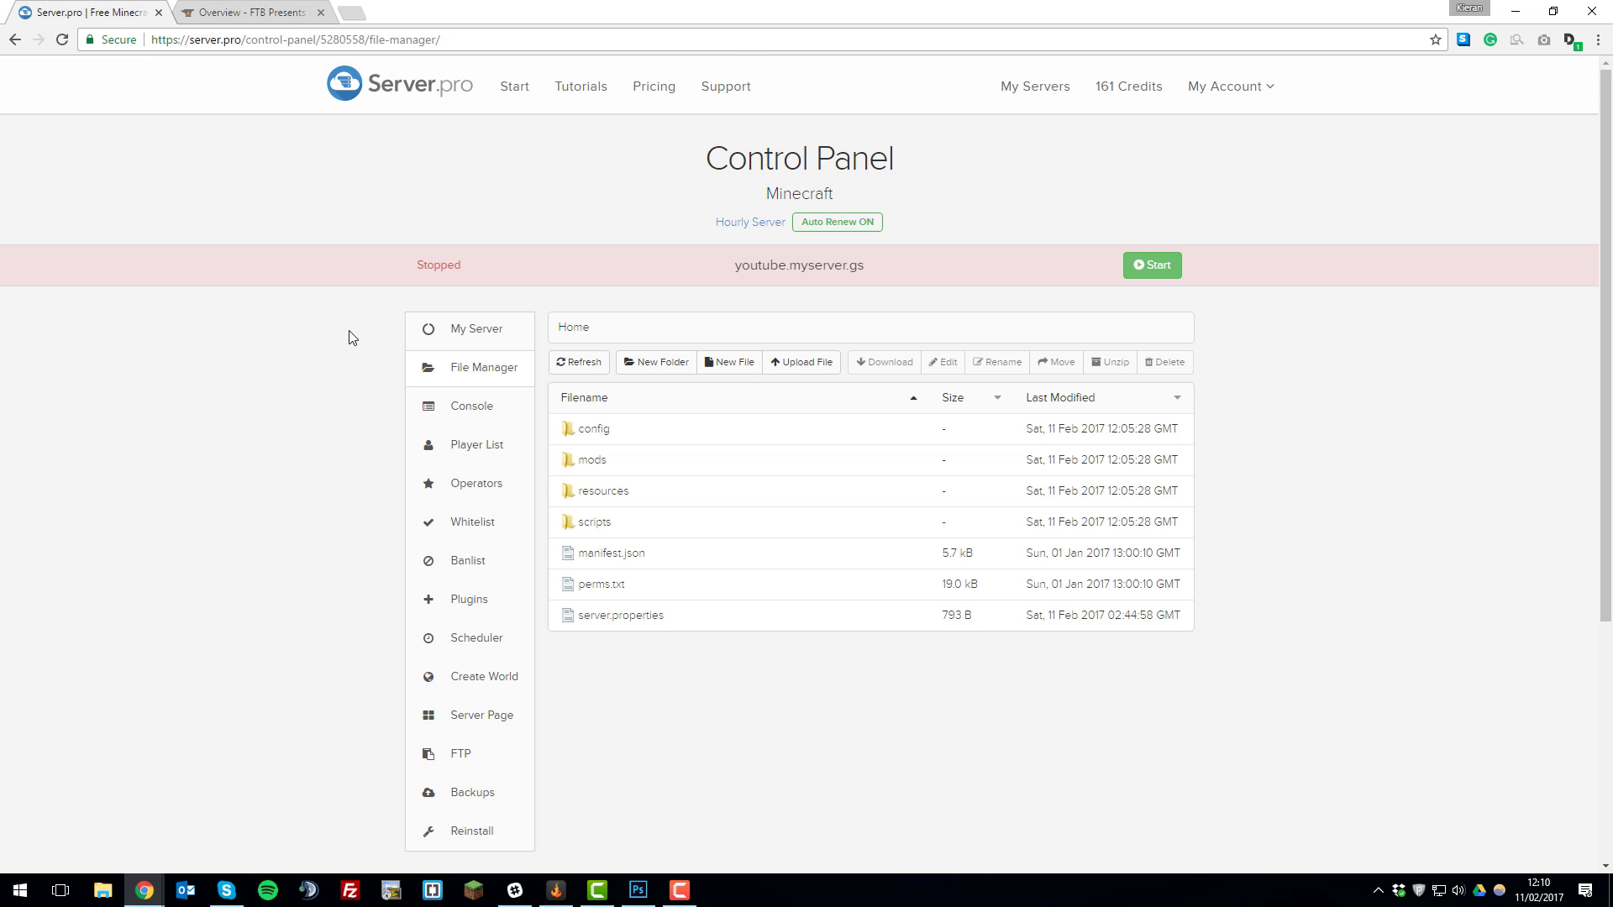
pyautogui.click(458, 329)
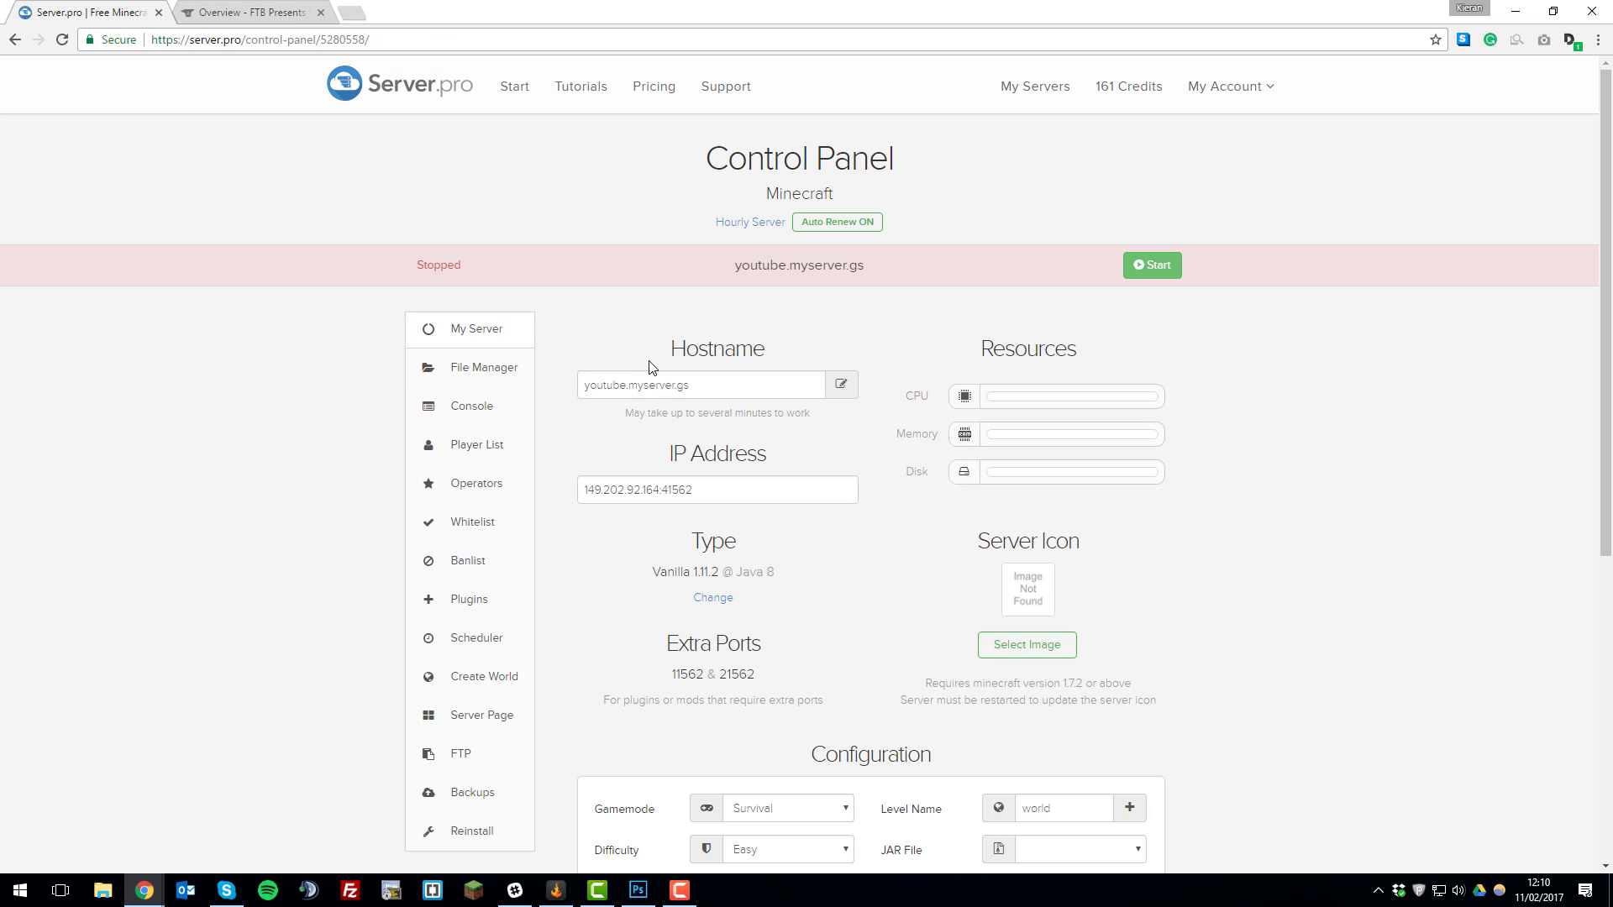
pyautogui.click(714, 598)
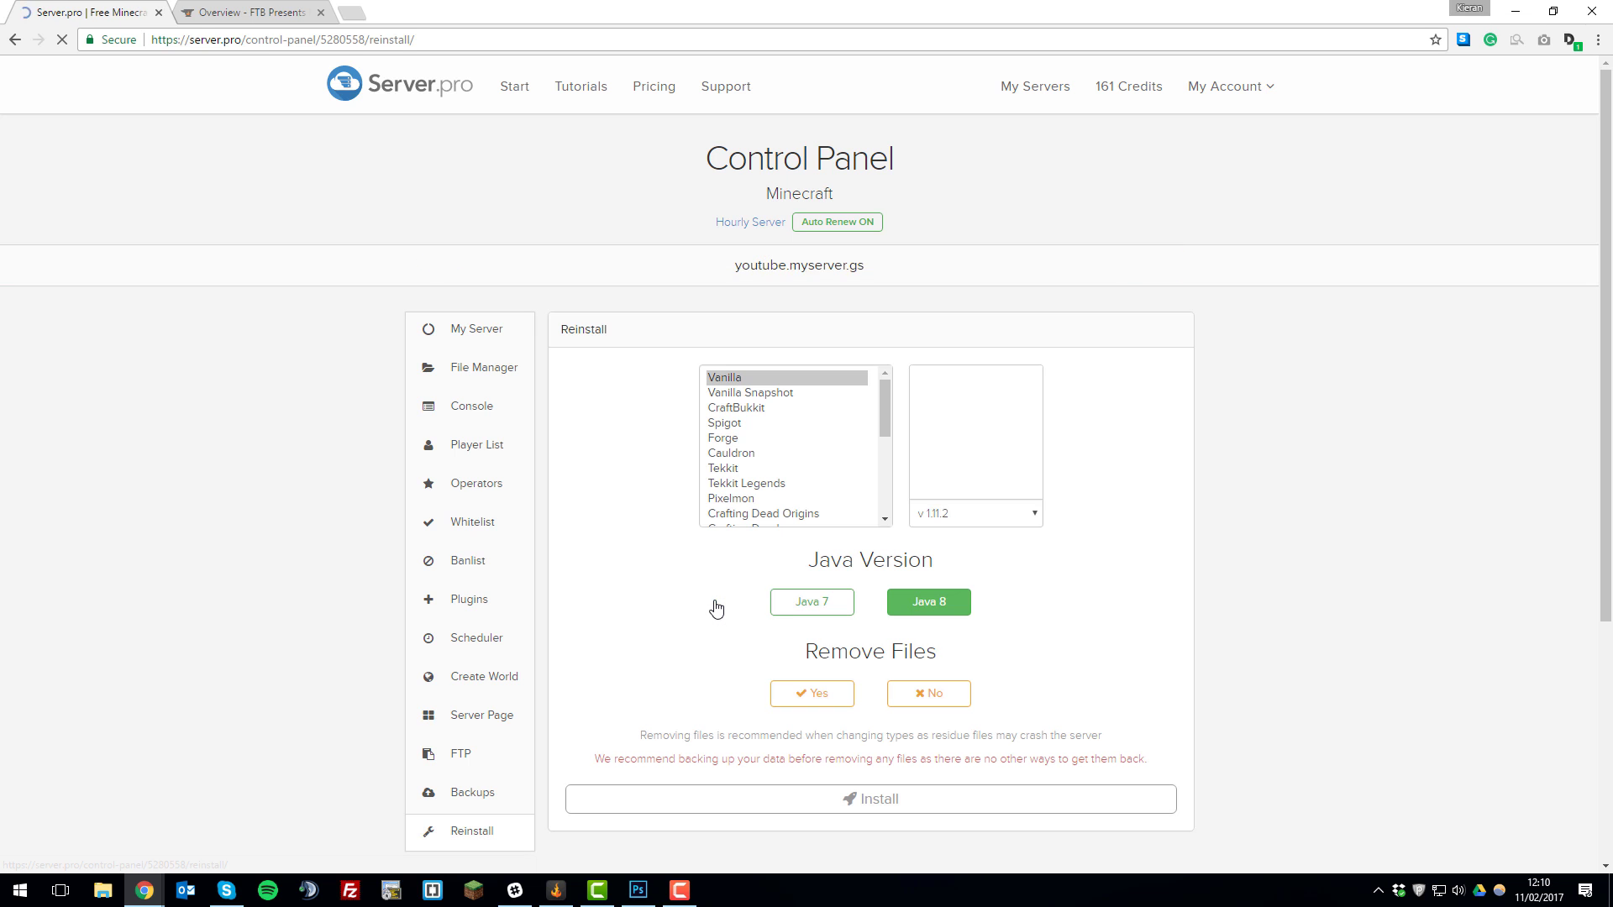
pyautogui.click(727, 438)
pyautogui.click(1026, 513)
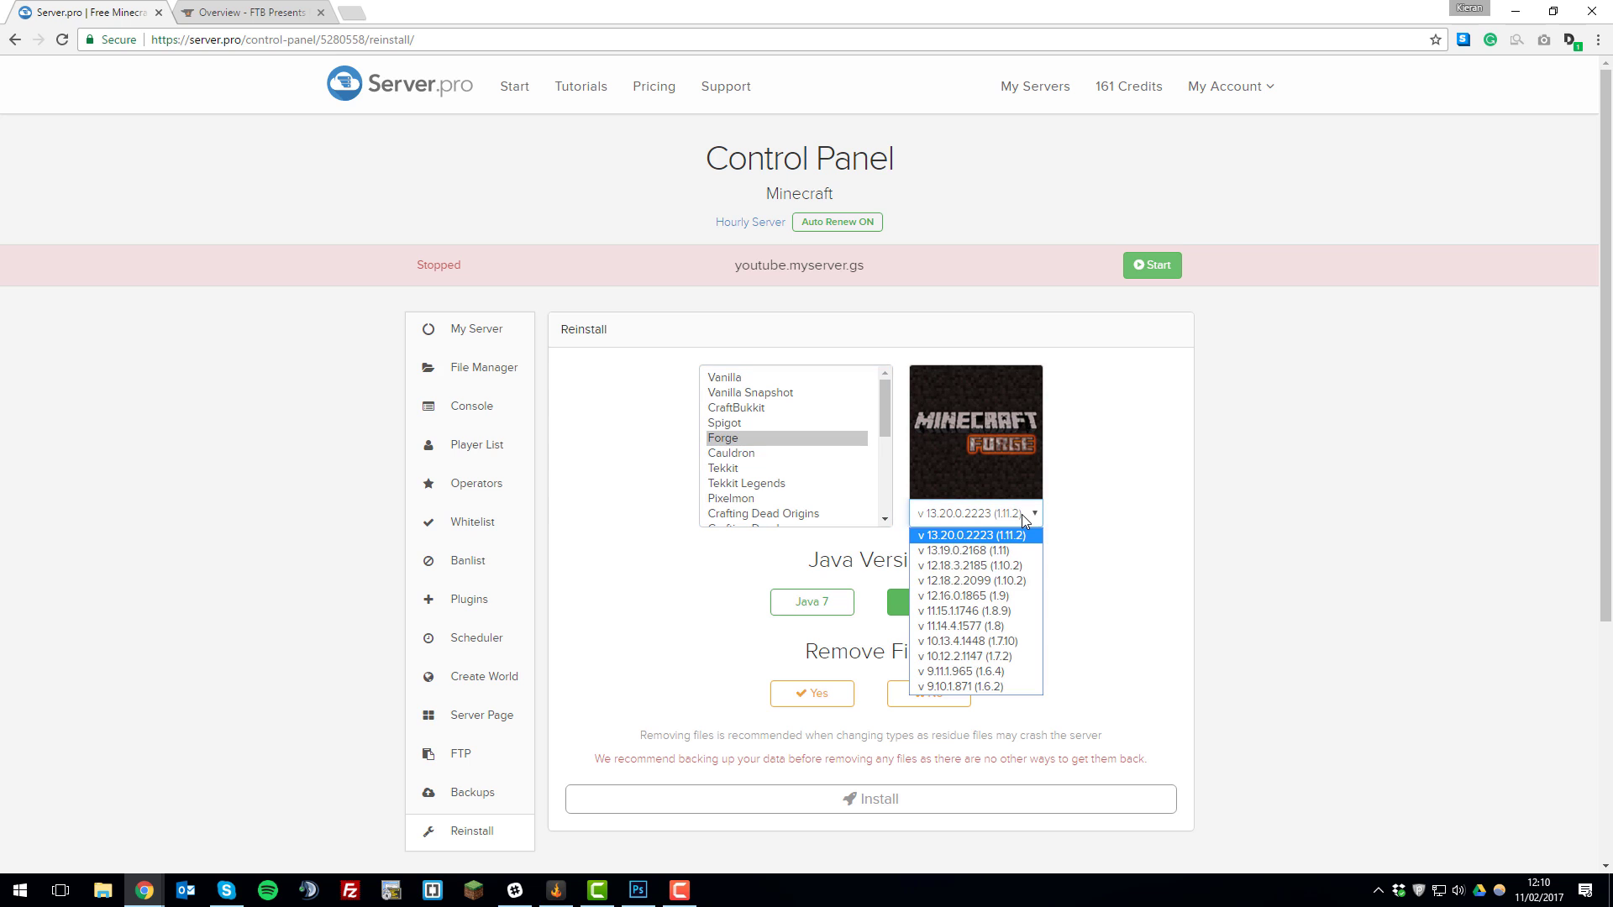
pyautogui.click(1023, 574)
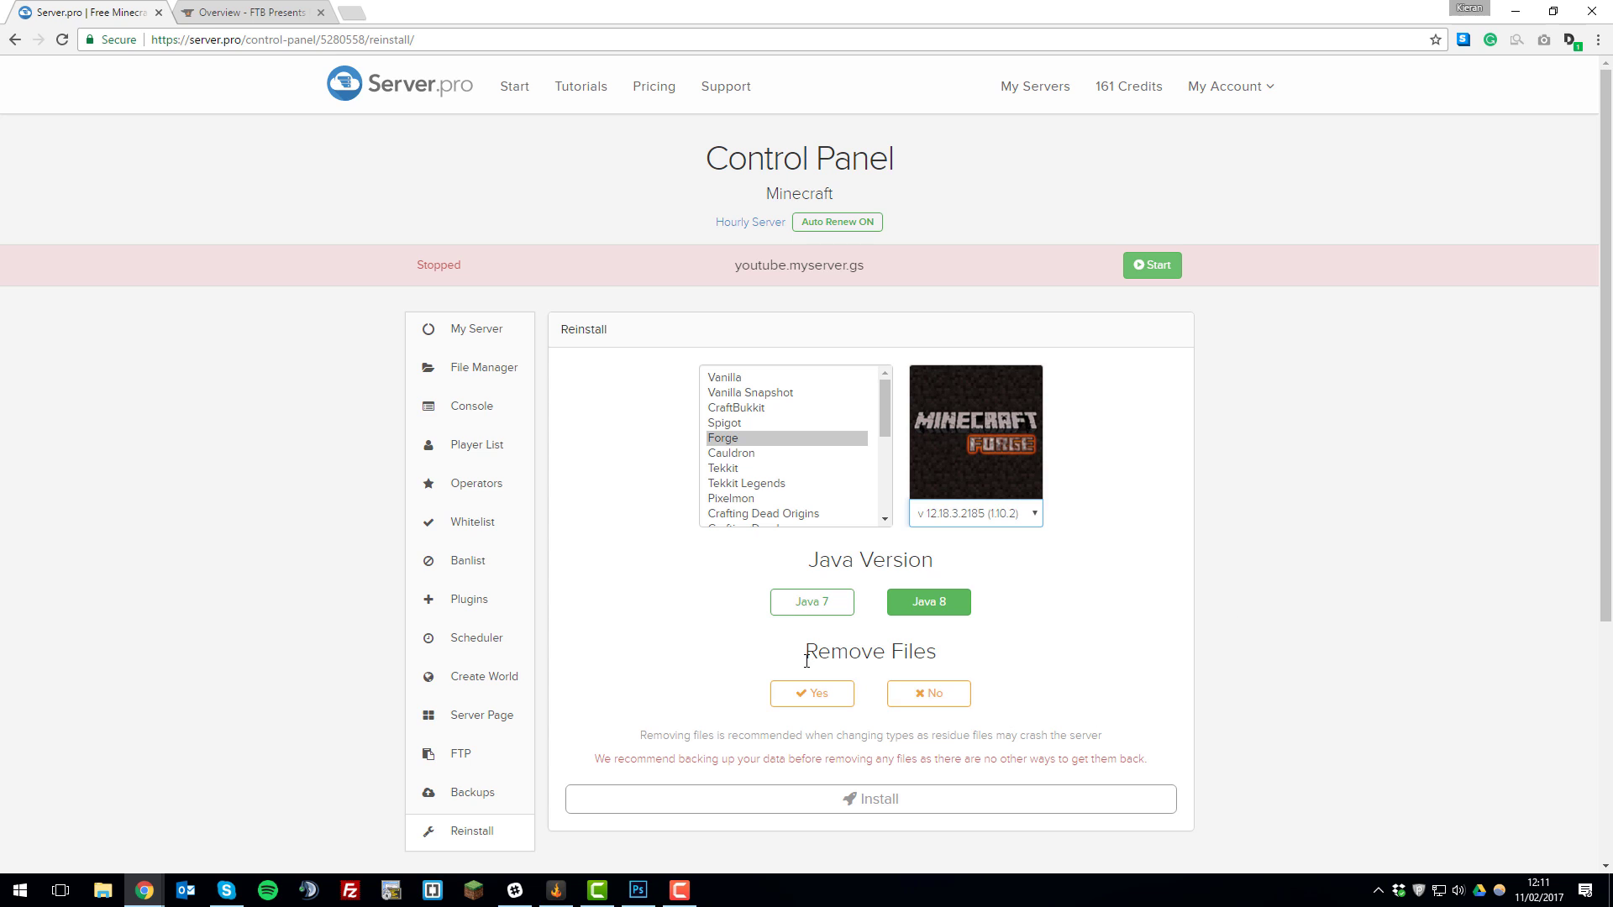
pyautogui.click(955, 706)
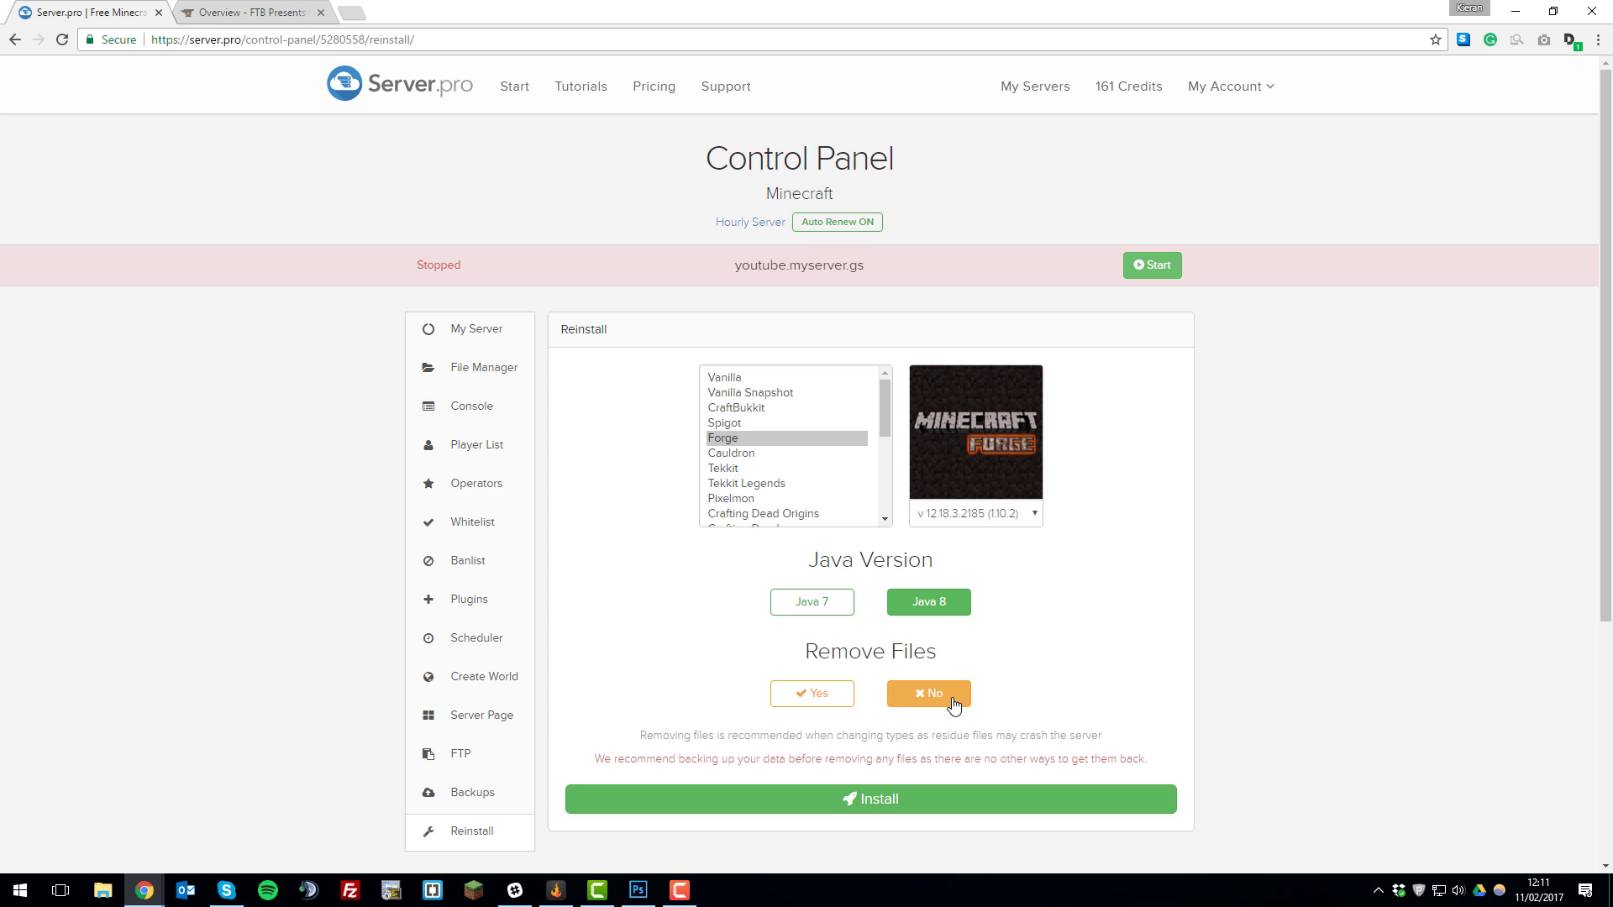
pyautogui.click(936, 801)
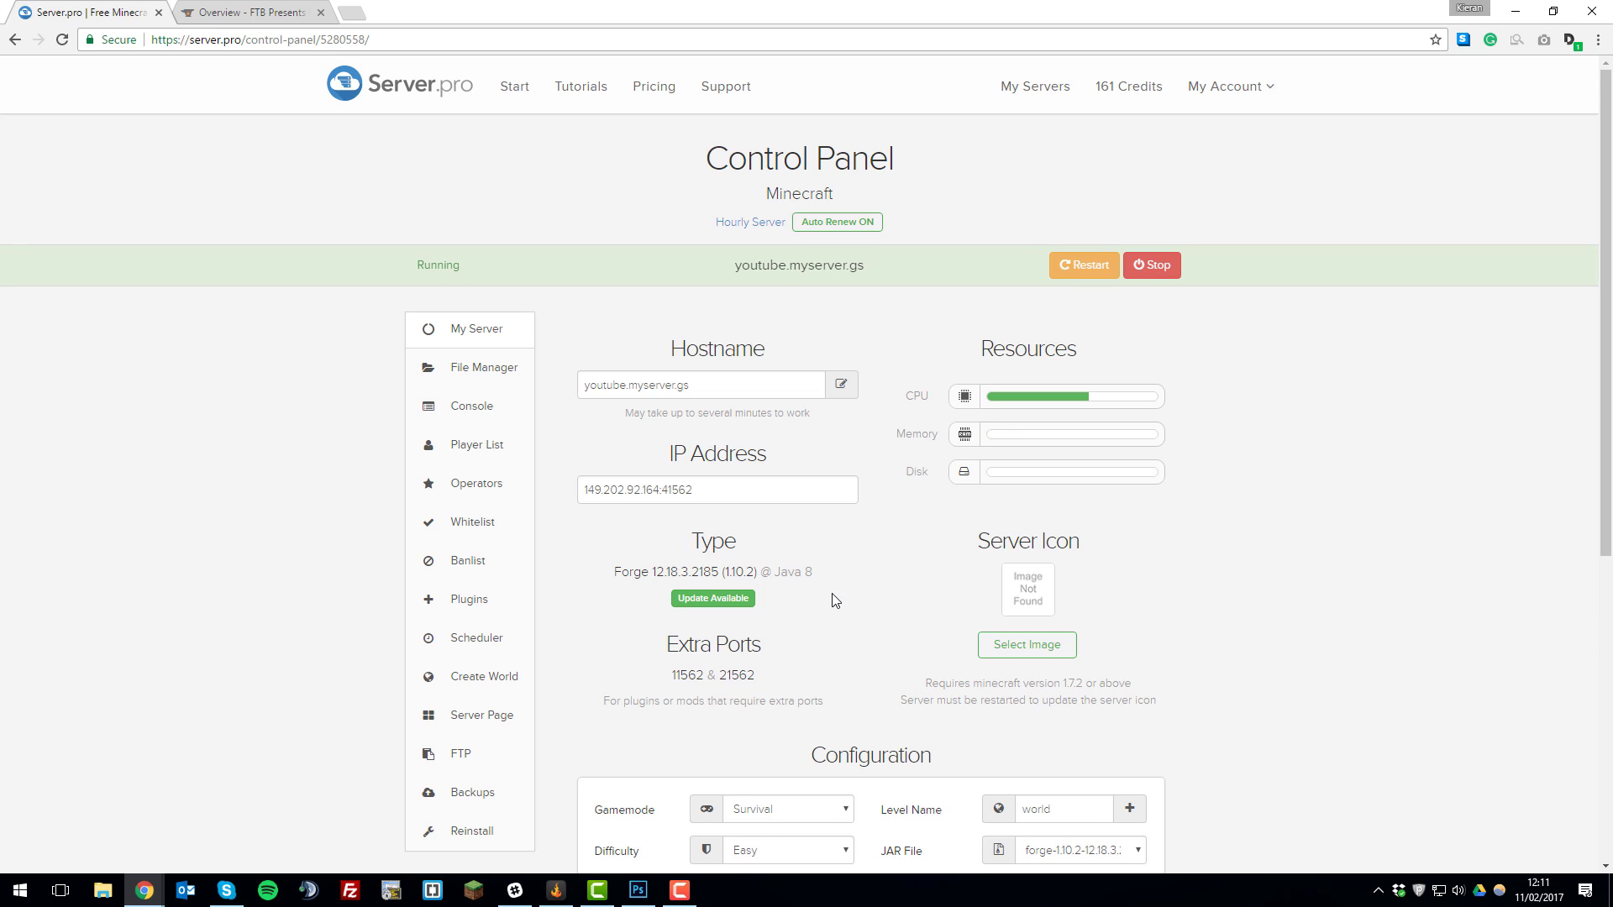
# Step: Check the console log for a finished Forge startup, then bring up the Curse launcher
pyautogui.click(514, 426)
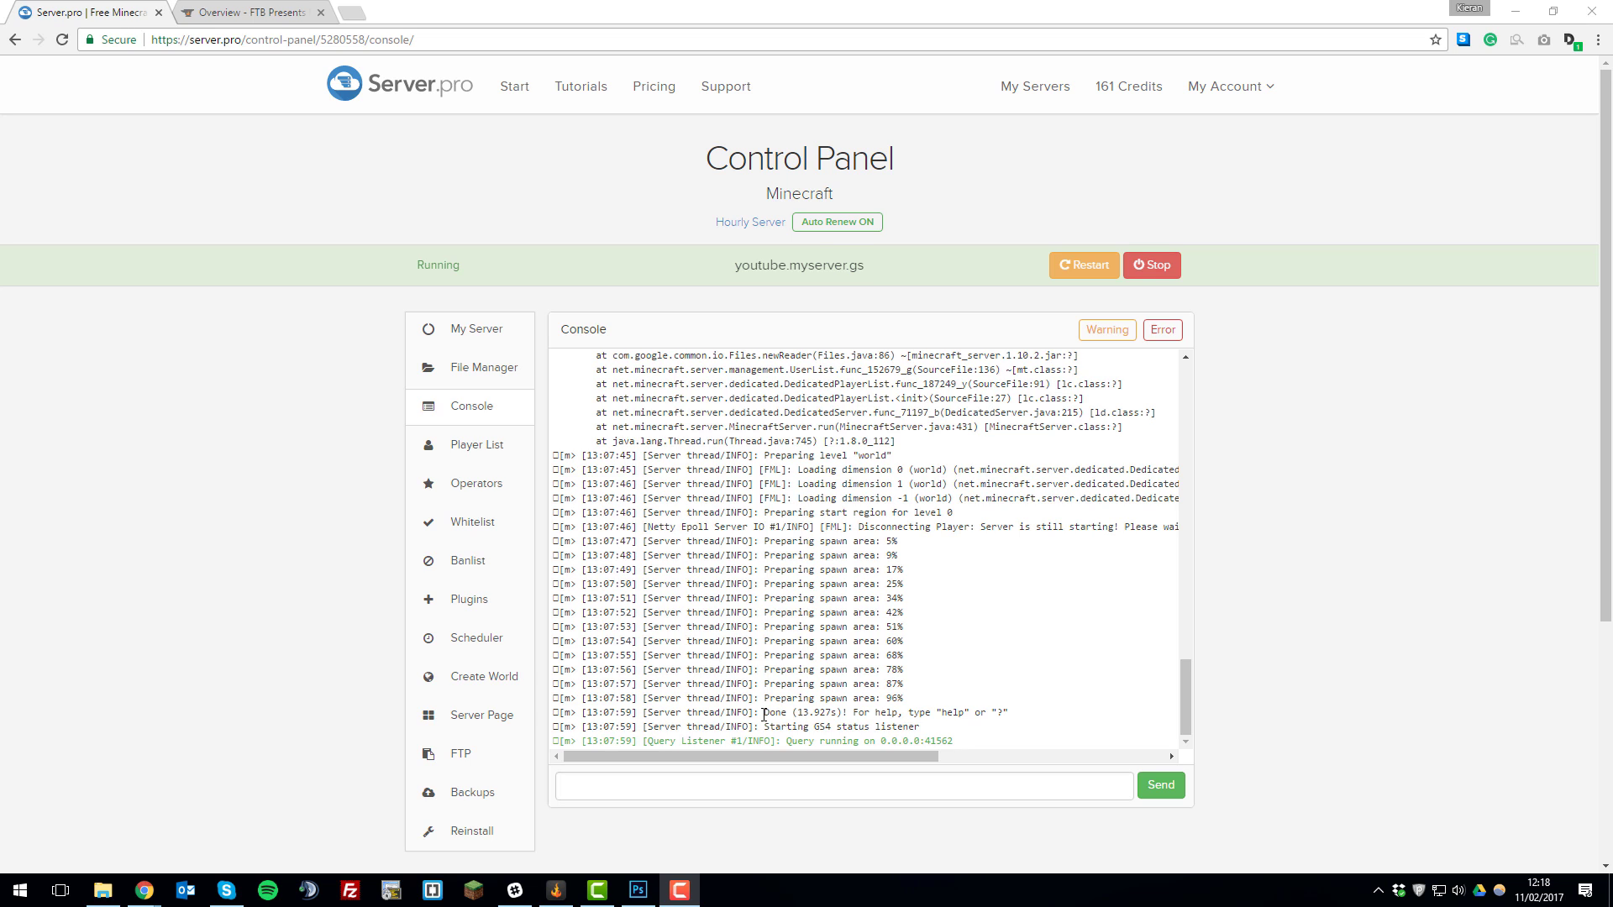
pyautogui.click(555, 890)
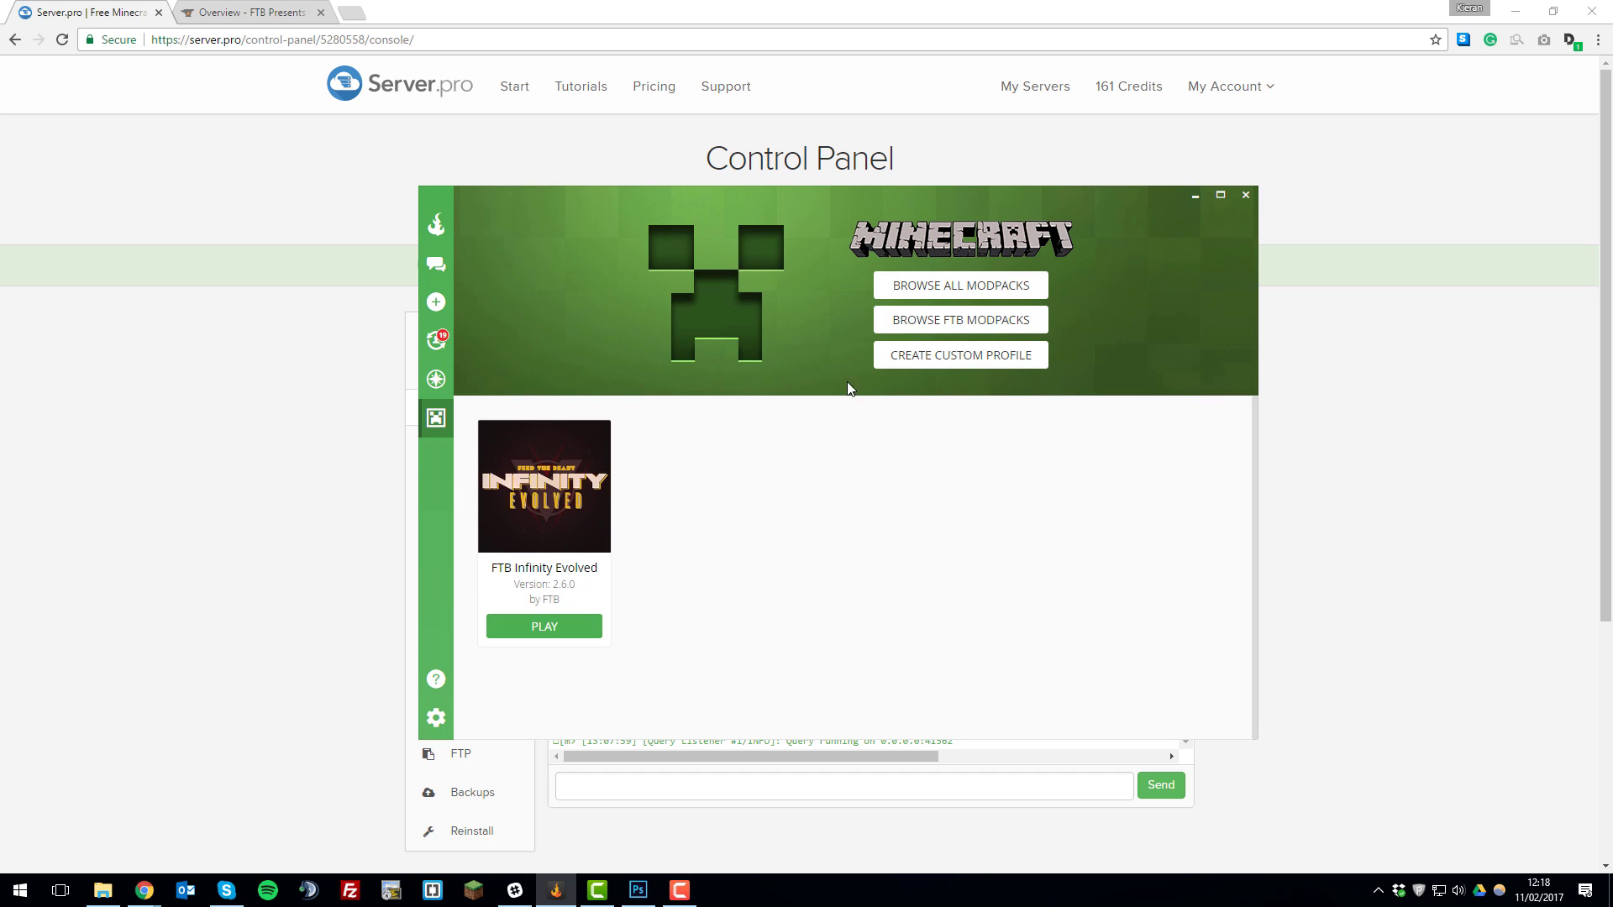
# Step: Find FTB Presents HermitPack in Curse's modpack browser, install it and launch it
pyautogui.click(929, 289)
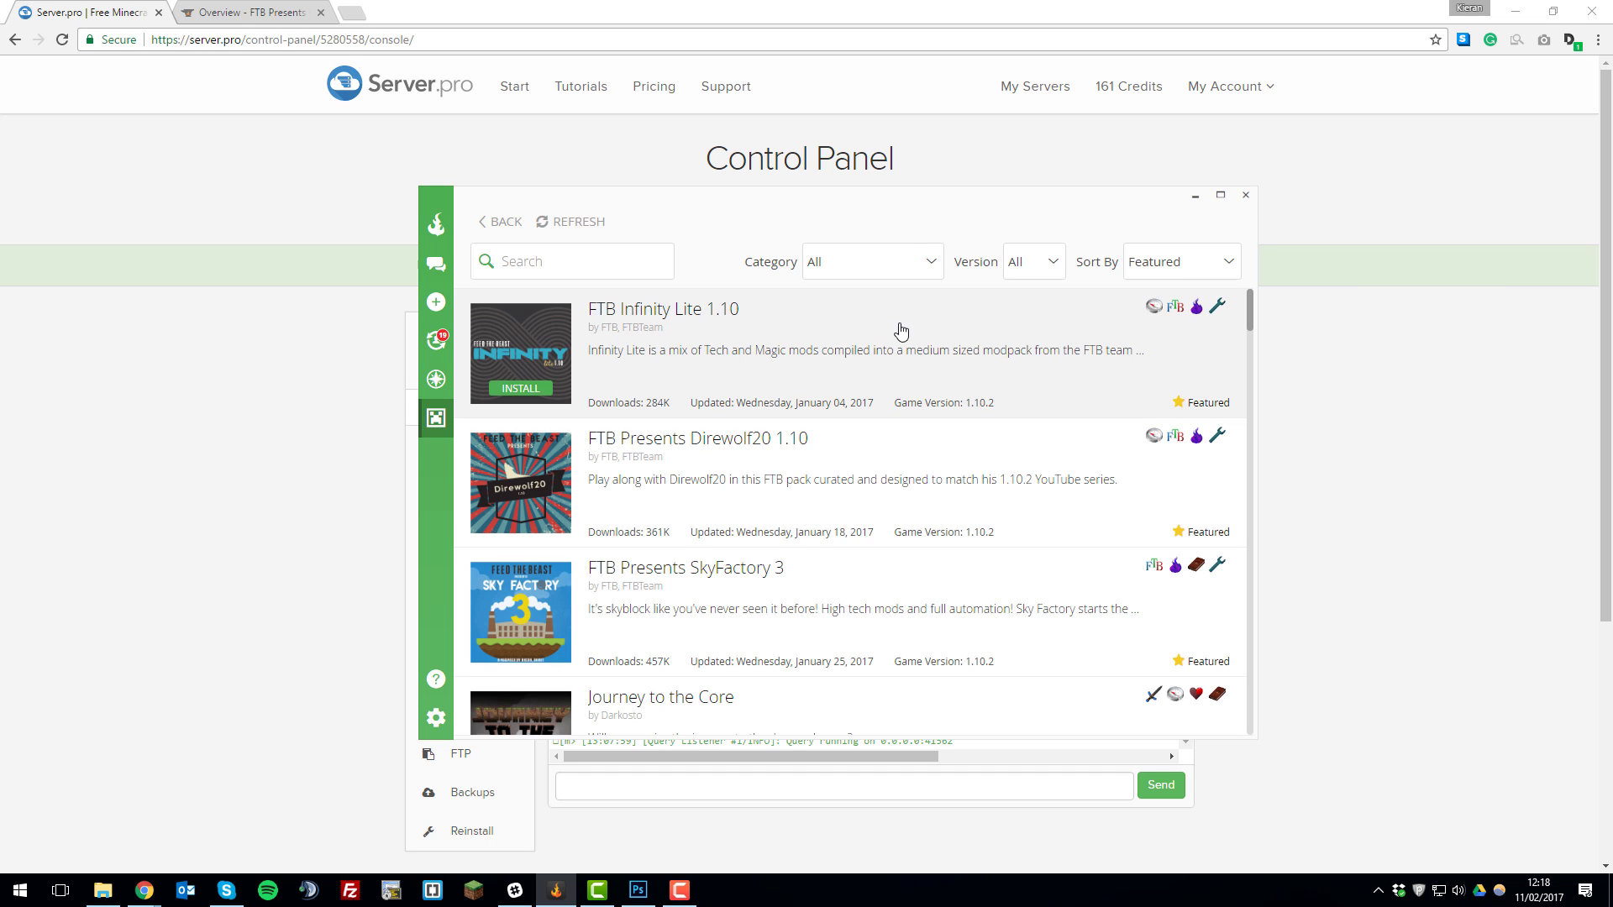
pyautogui.scroll(-2, 794, 351)
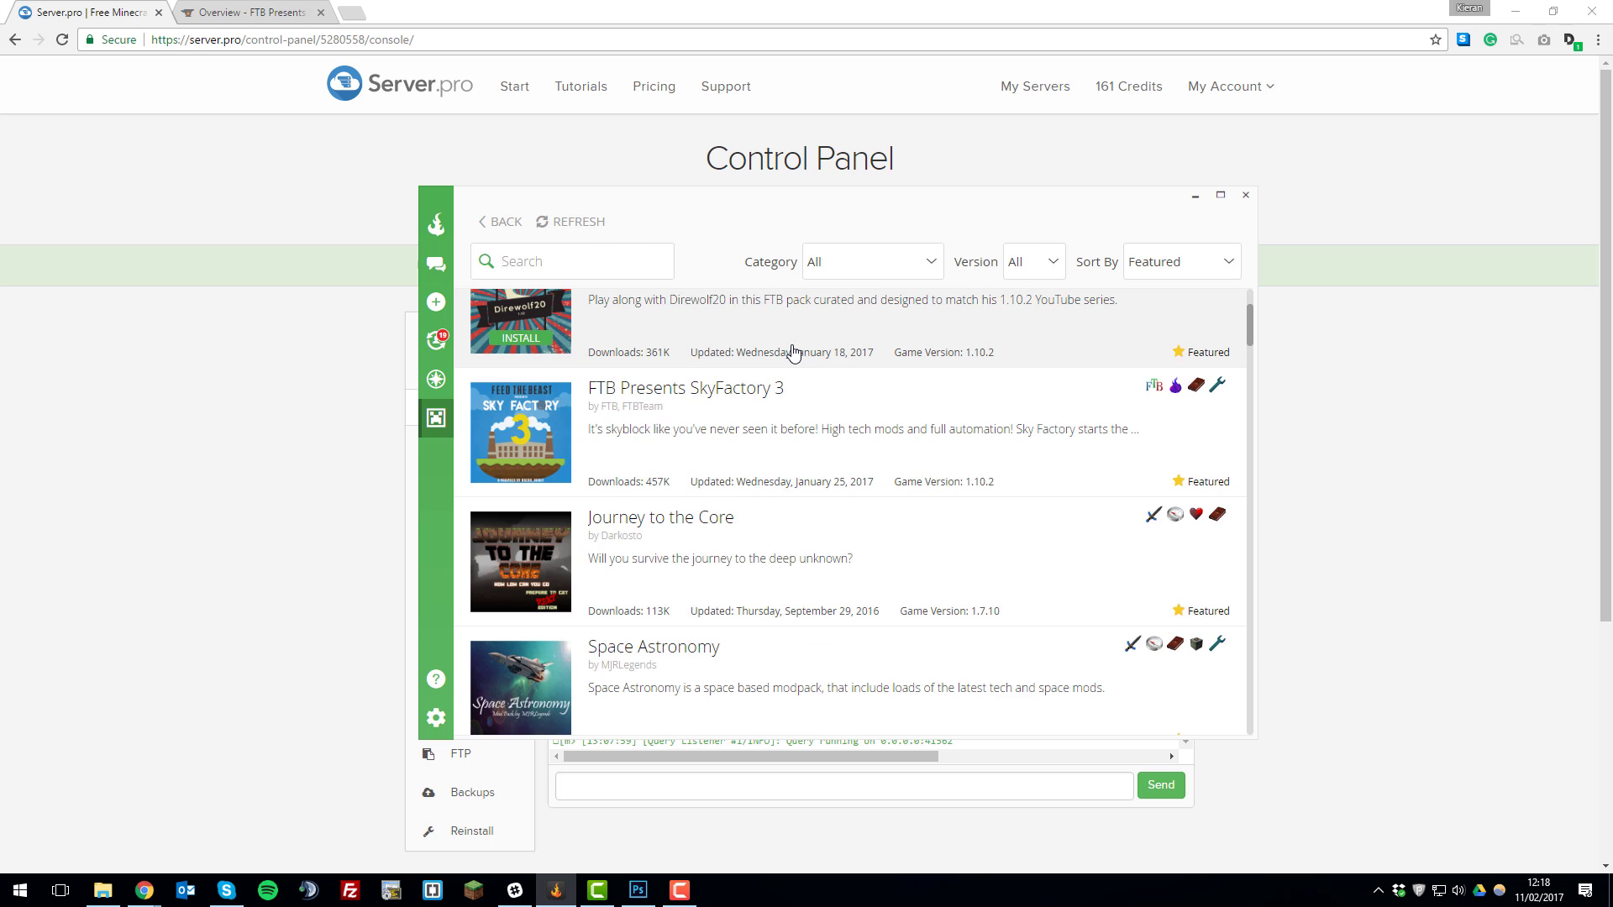
pyautogui.scroll(-5, 794, 351)
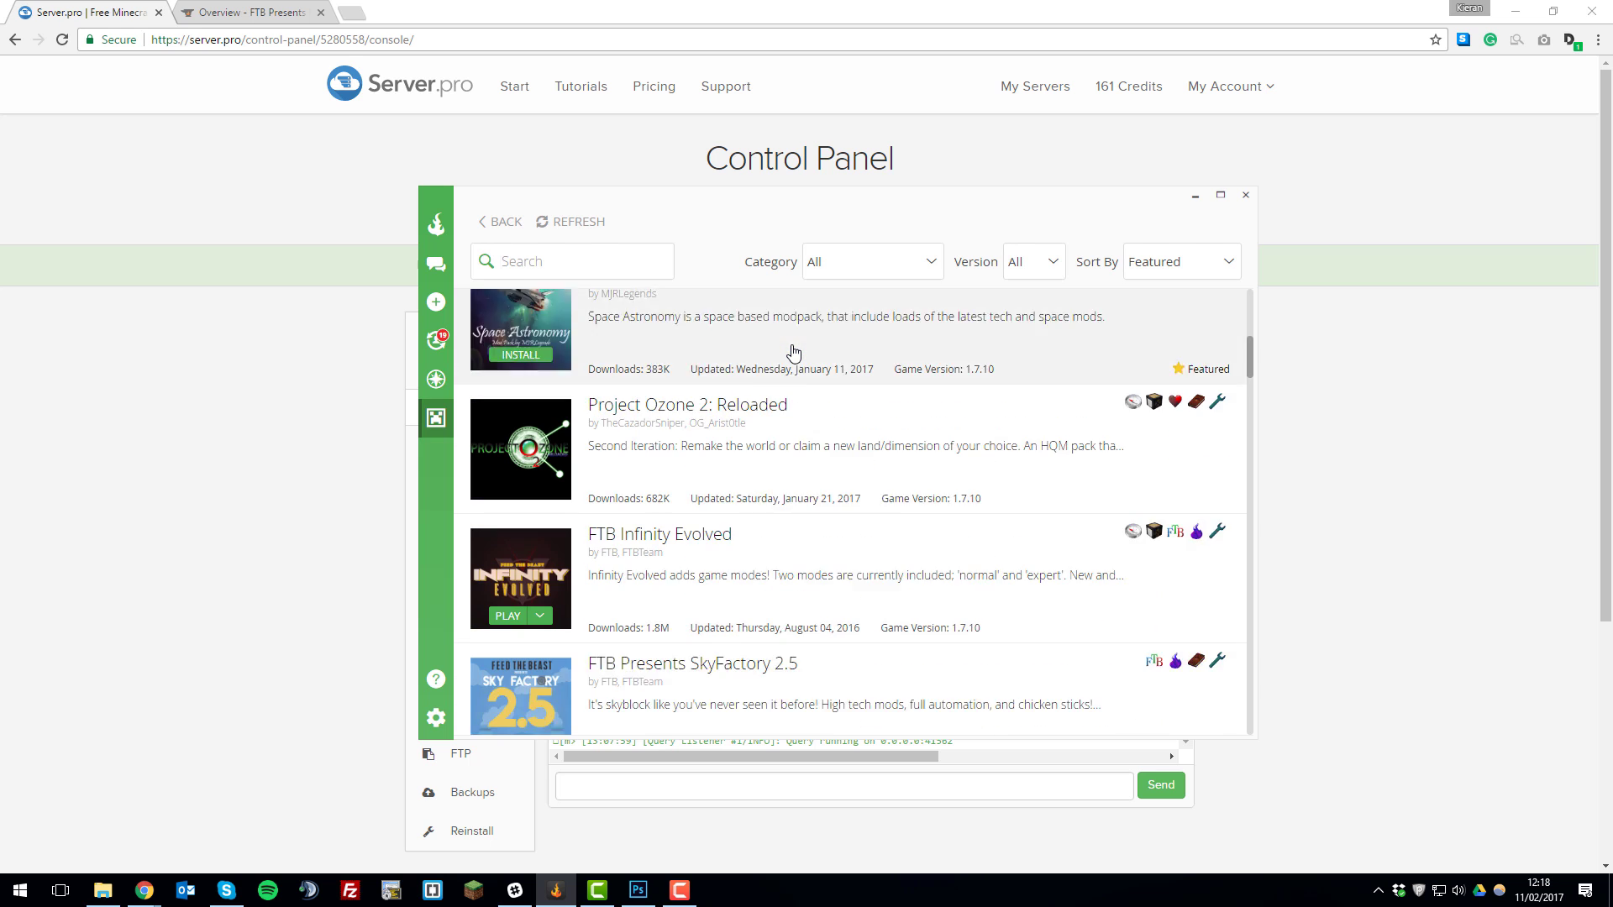
pyautogui.scroll(-3, 794, 351)
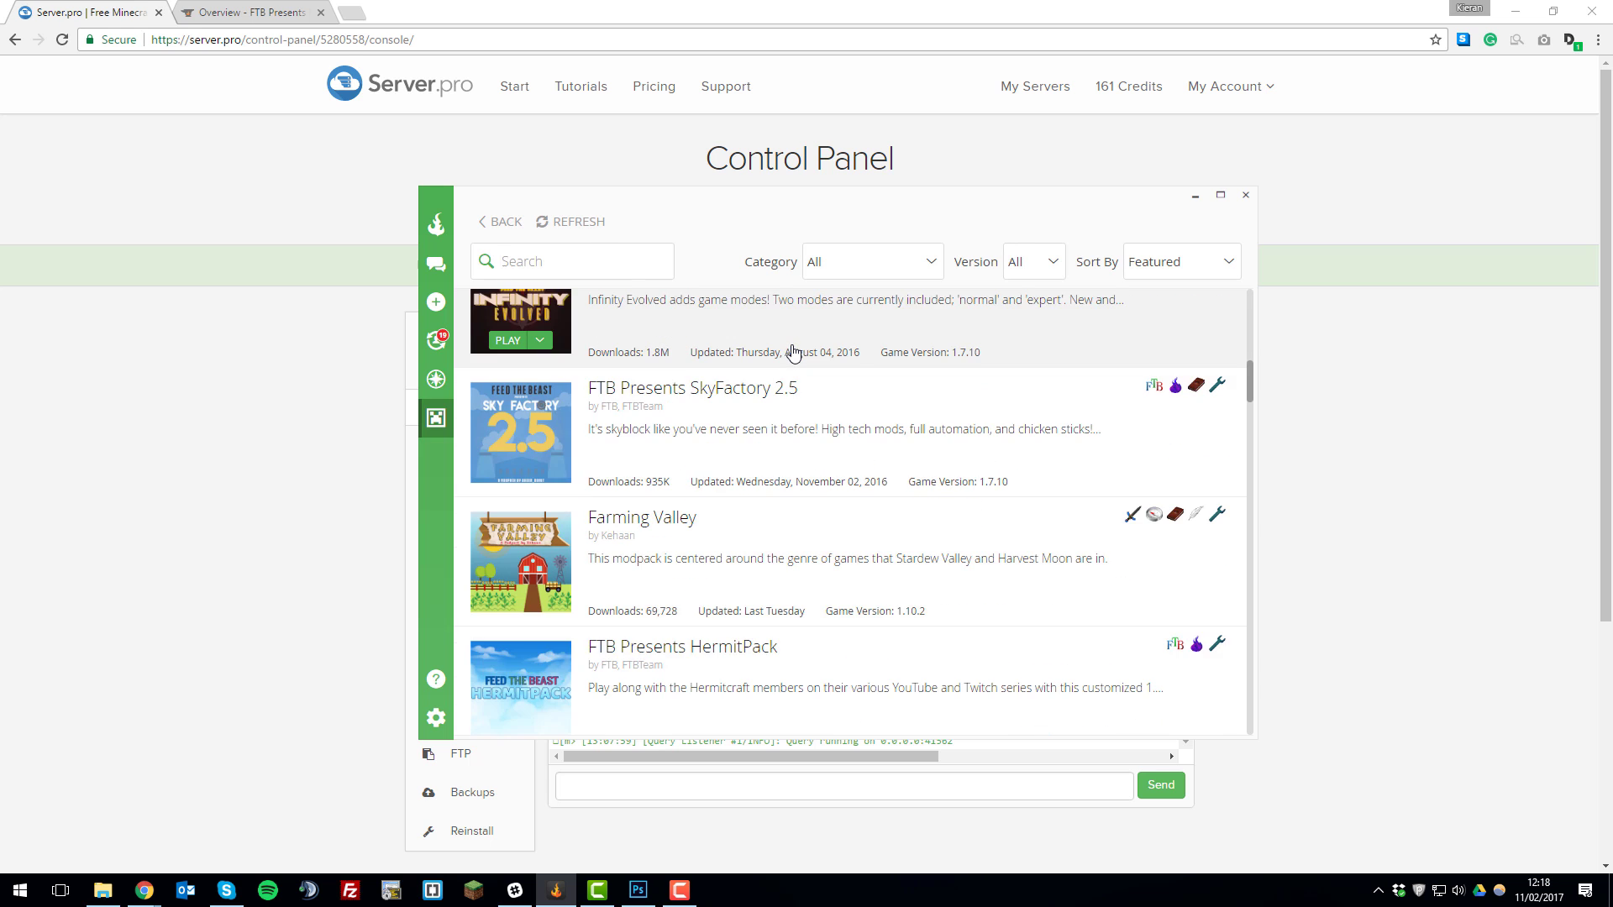
pyautogui.scroll(-1, 866, 456)
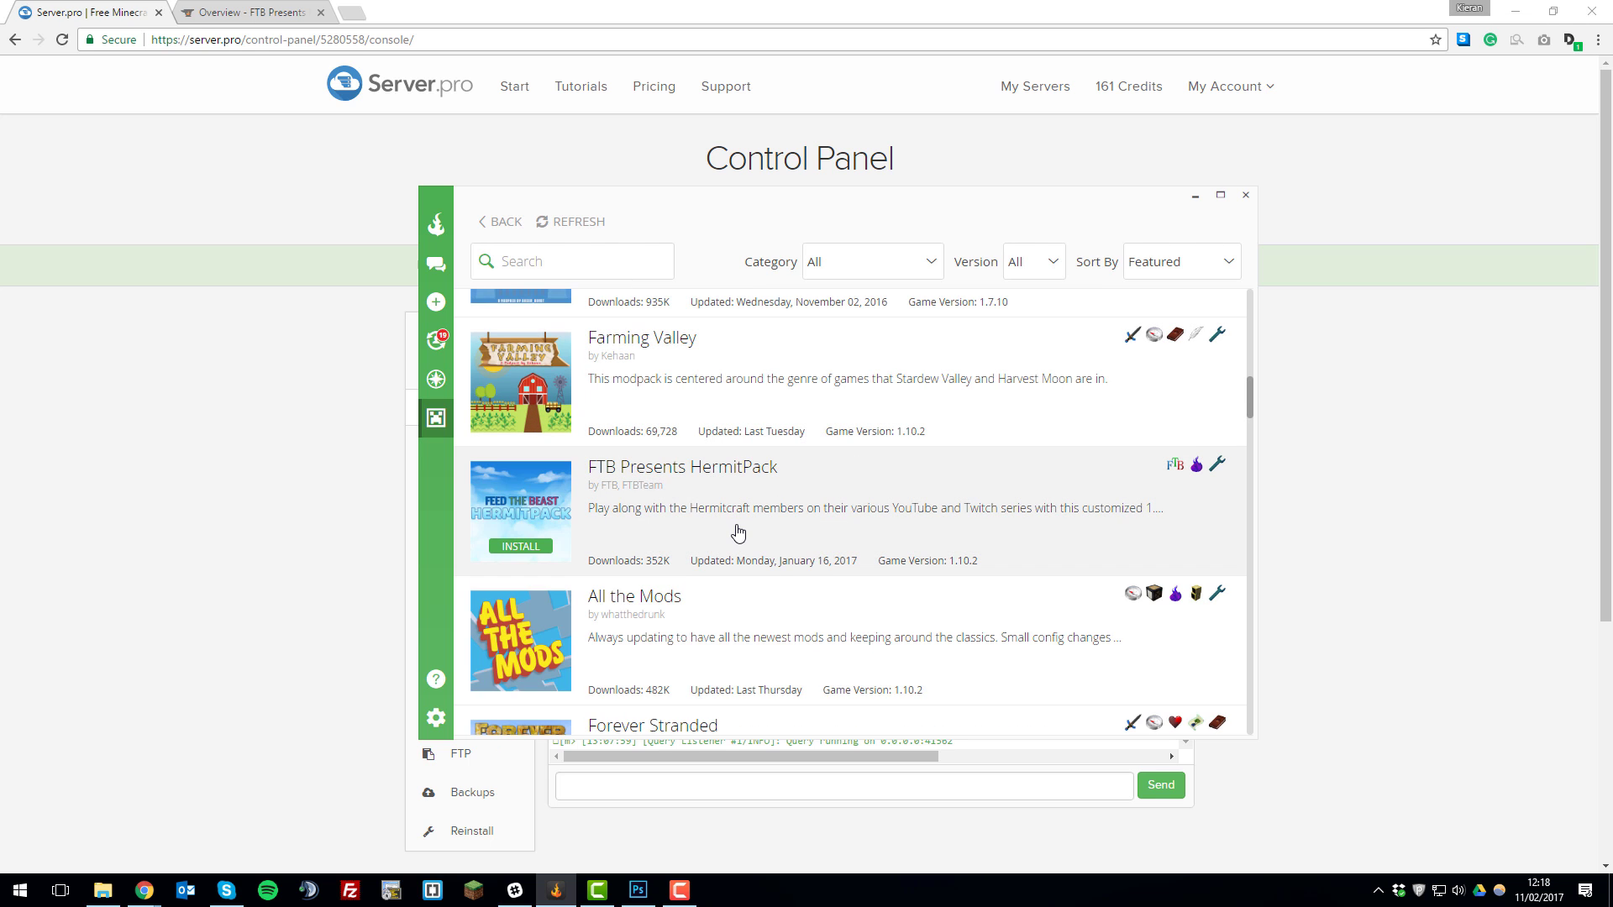
pyautogui.click(738, 532)
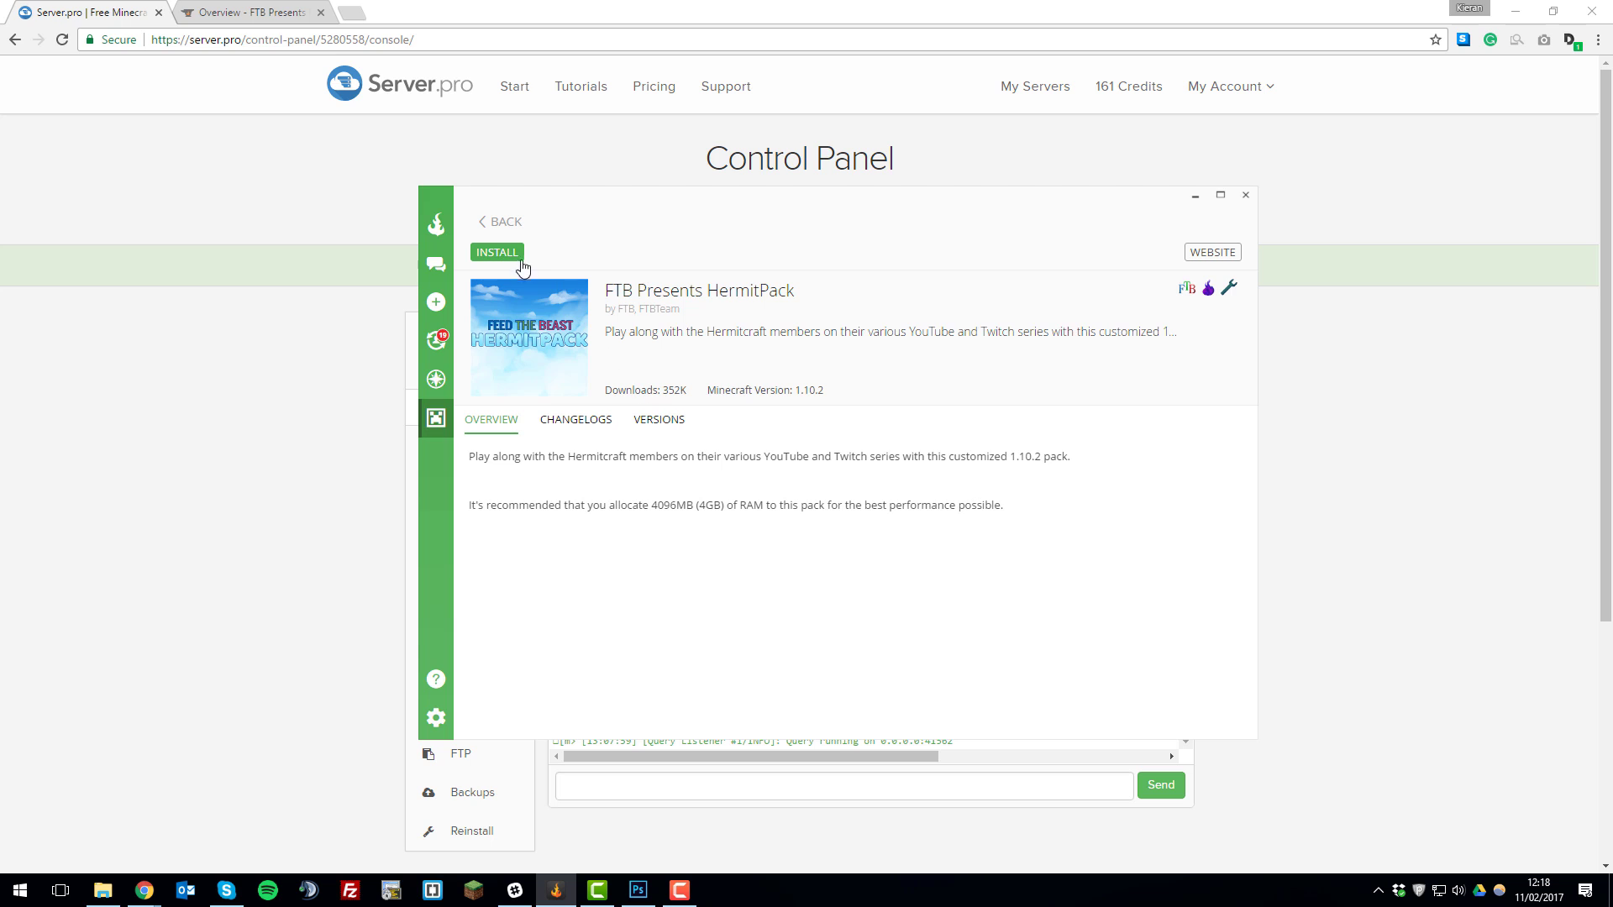
pyautogui.click(497, 253)
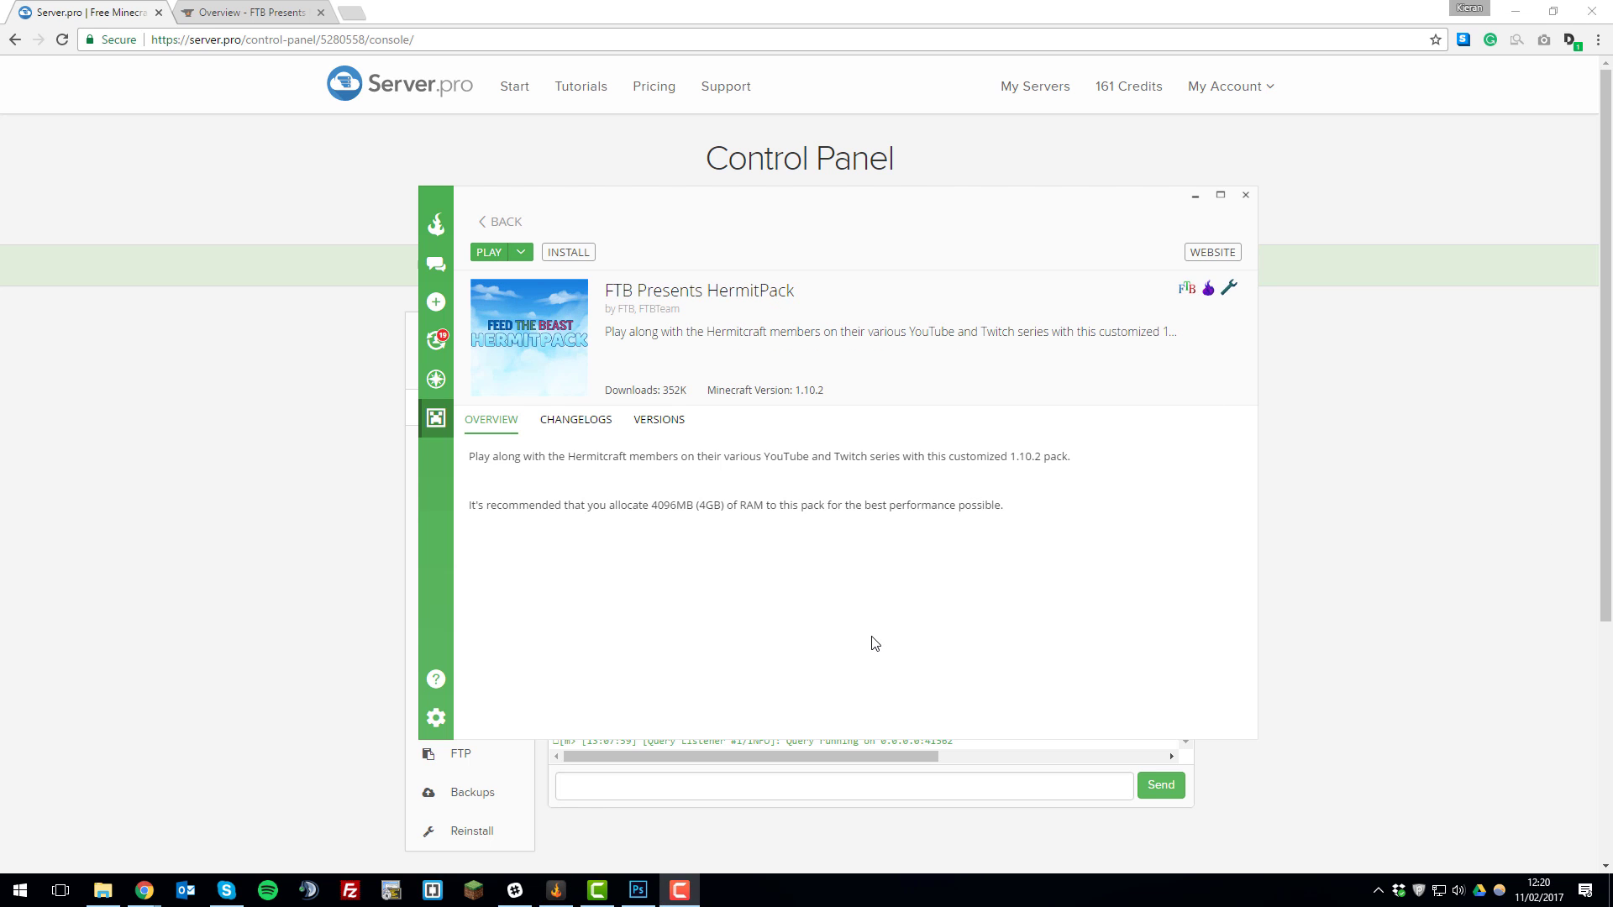
pyautogui.click(492, 259)
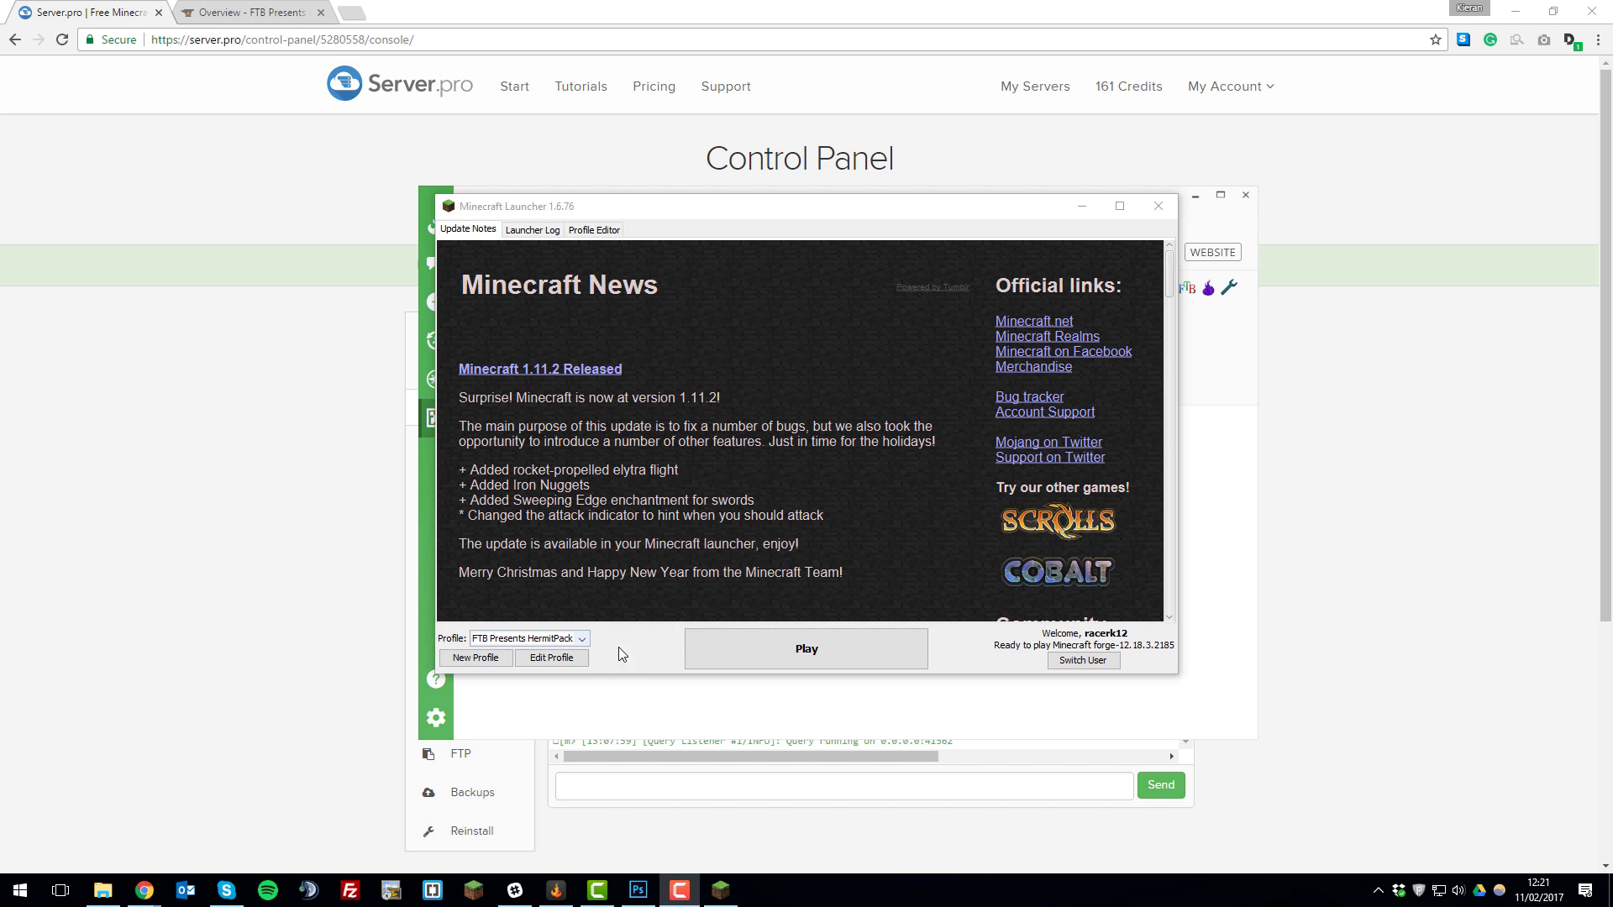
# Step: Launch Minecraft 1.10.2 with the FTB Presents HermitPack profile to reach the HermitPack title screen
pyautogui.click(774, 652)
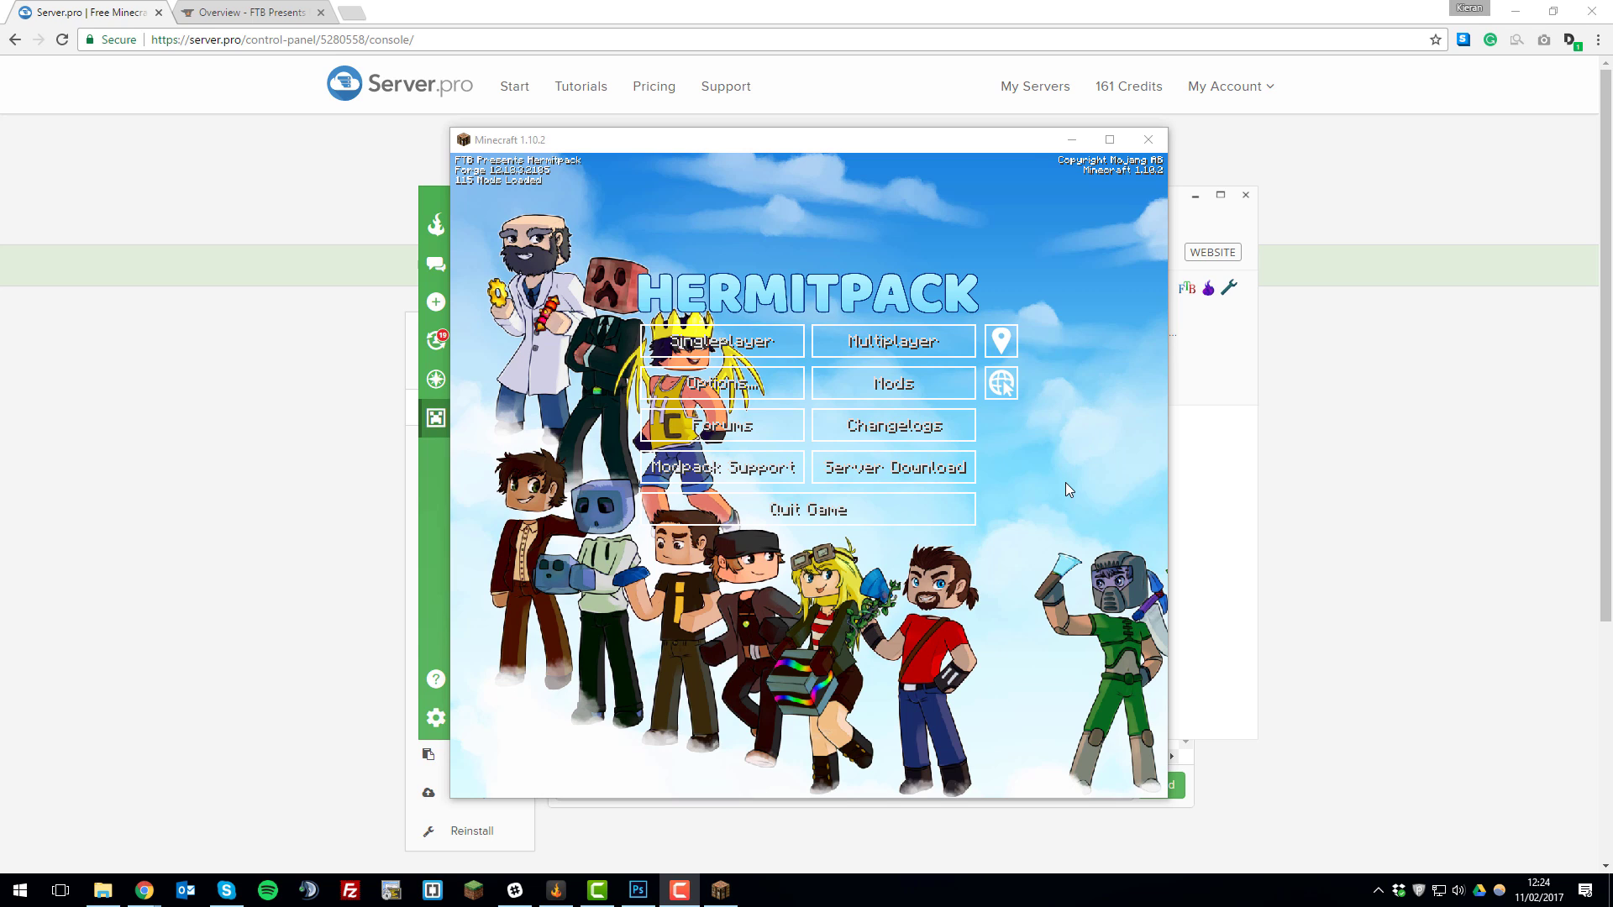
# Step: Add a new multiplayer server entry named 'FTB Presents HermitCraft 5erver'
pyautogui.click(913, 350)
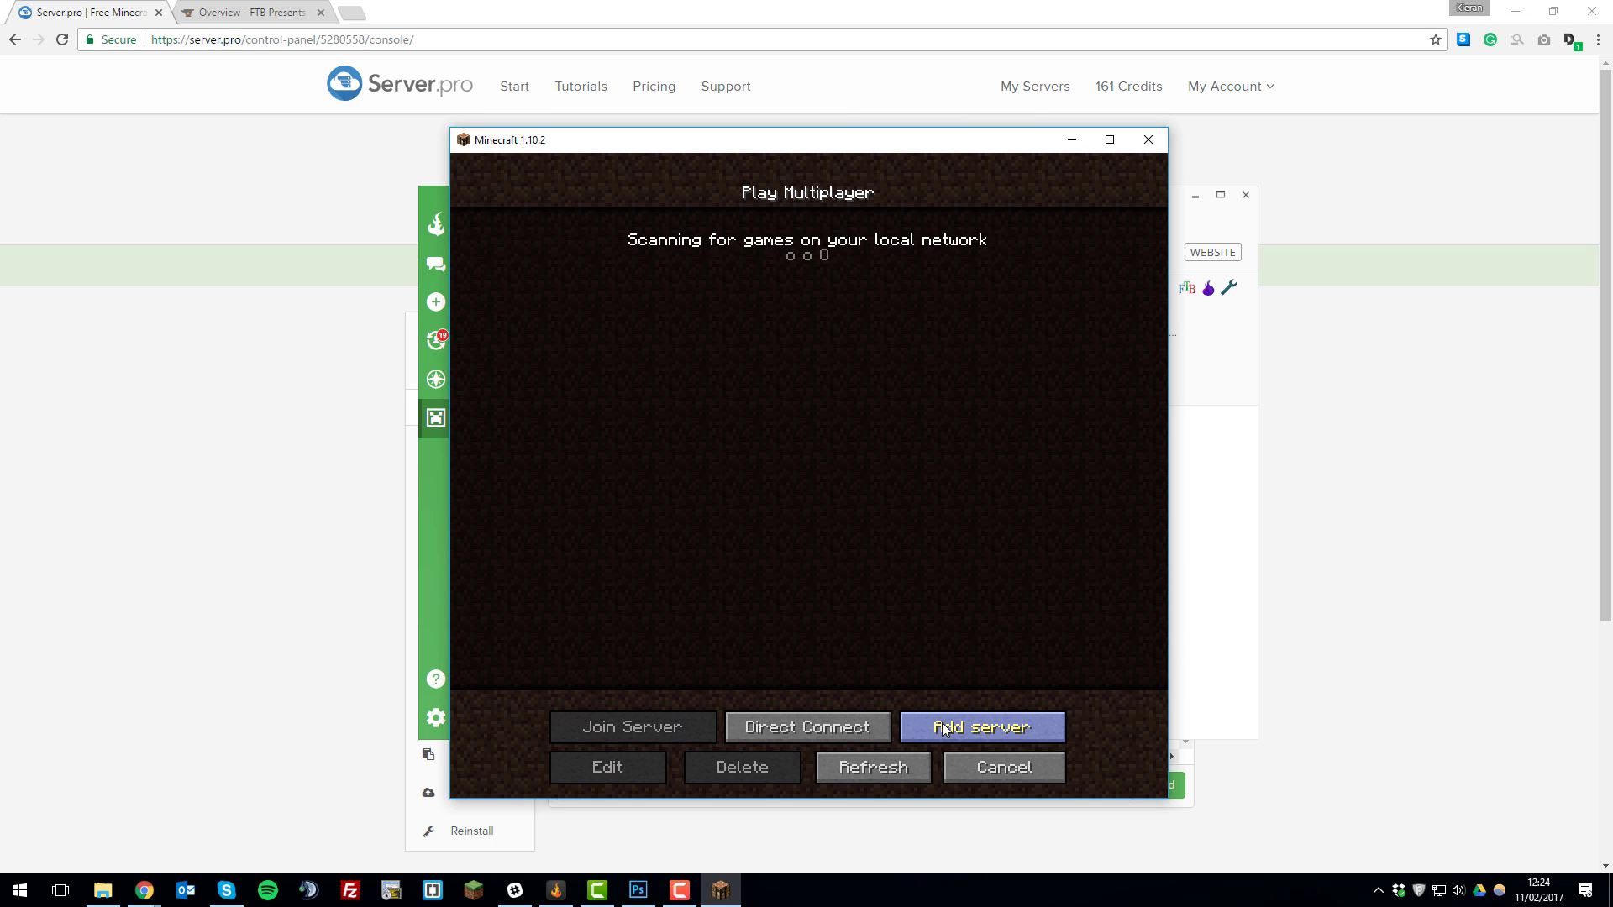
pyautogui.click(981, 727)
pyautogui.press('BackSpace')
pyautogui.press('BackSpace')
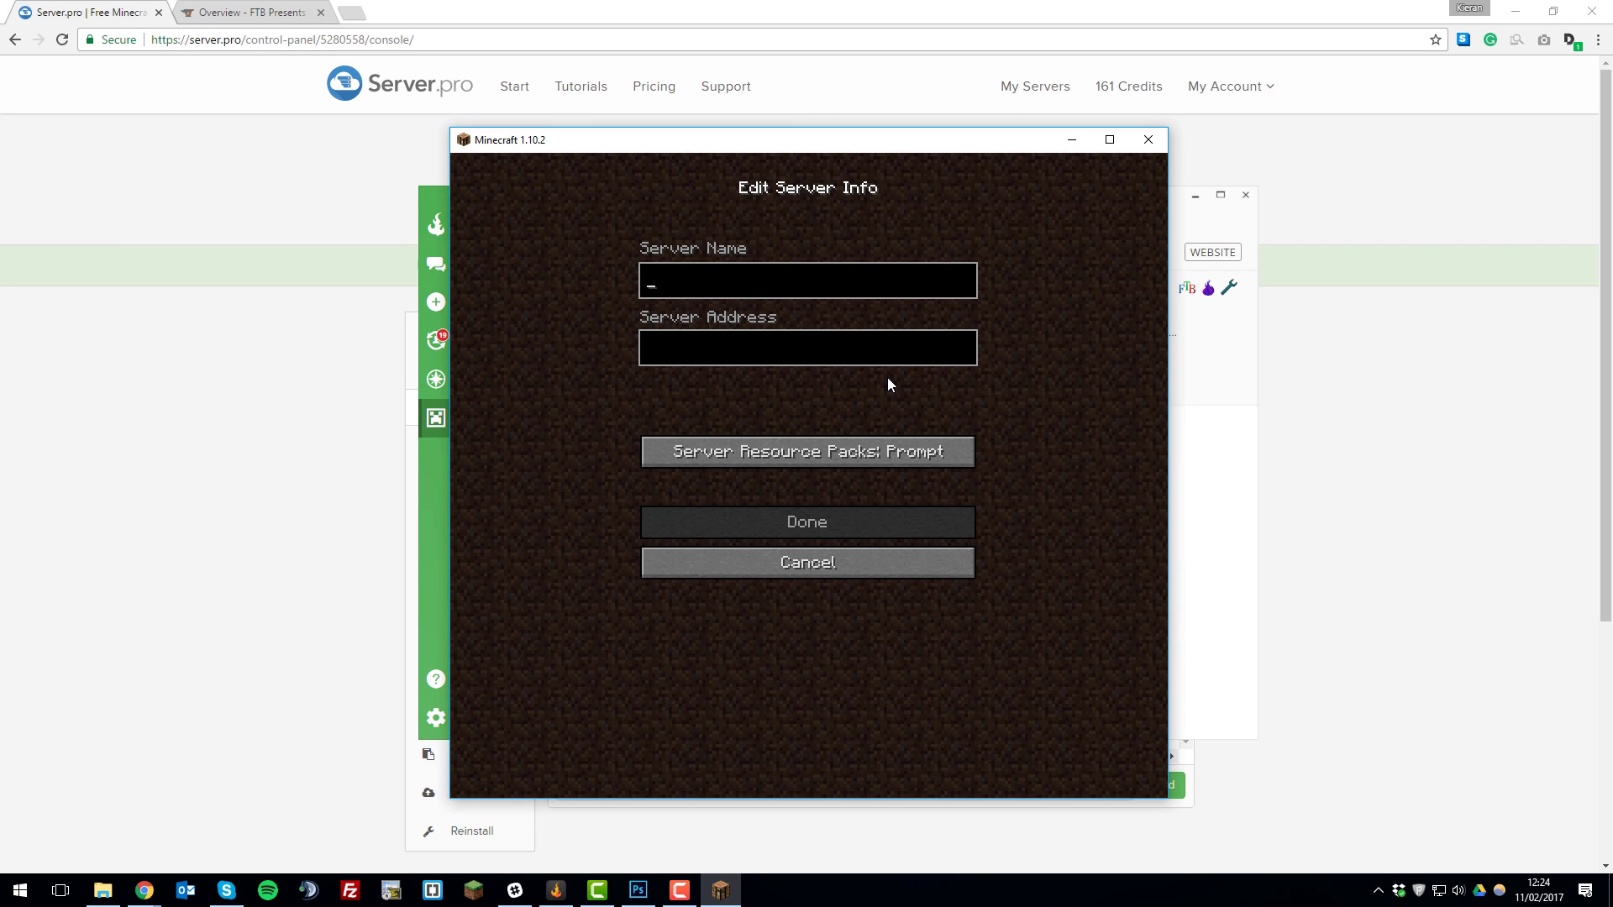
pyautogui.write('FTB Presents HermitCraft 5')
pyautogui.write('erver')
pyautogui.click(877, 351)
# Step: Copy youtube.myserver.gs from the Server.pro control panel into Server Address and save the entry
pyautogui.click(1280, 349)
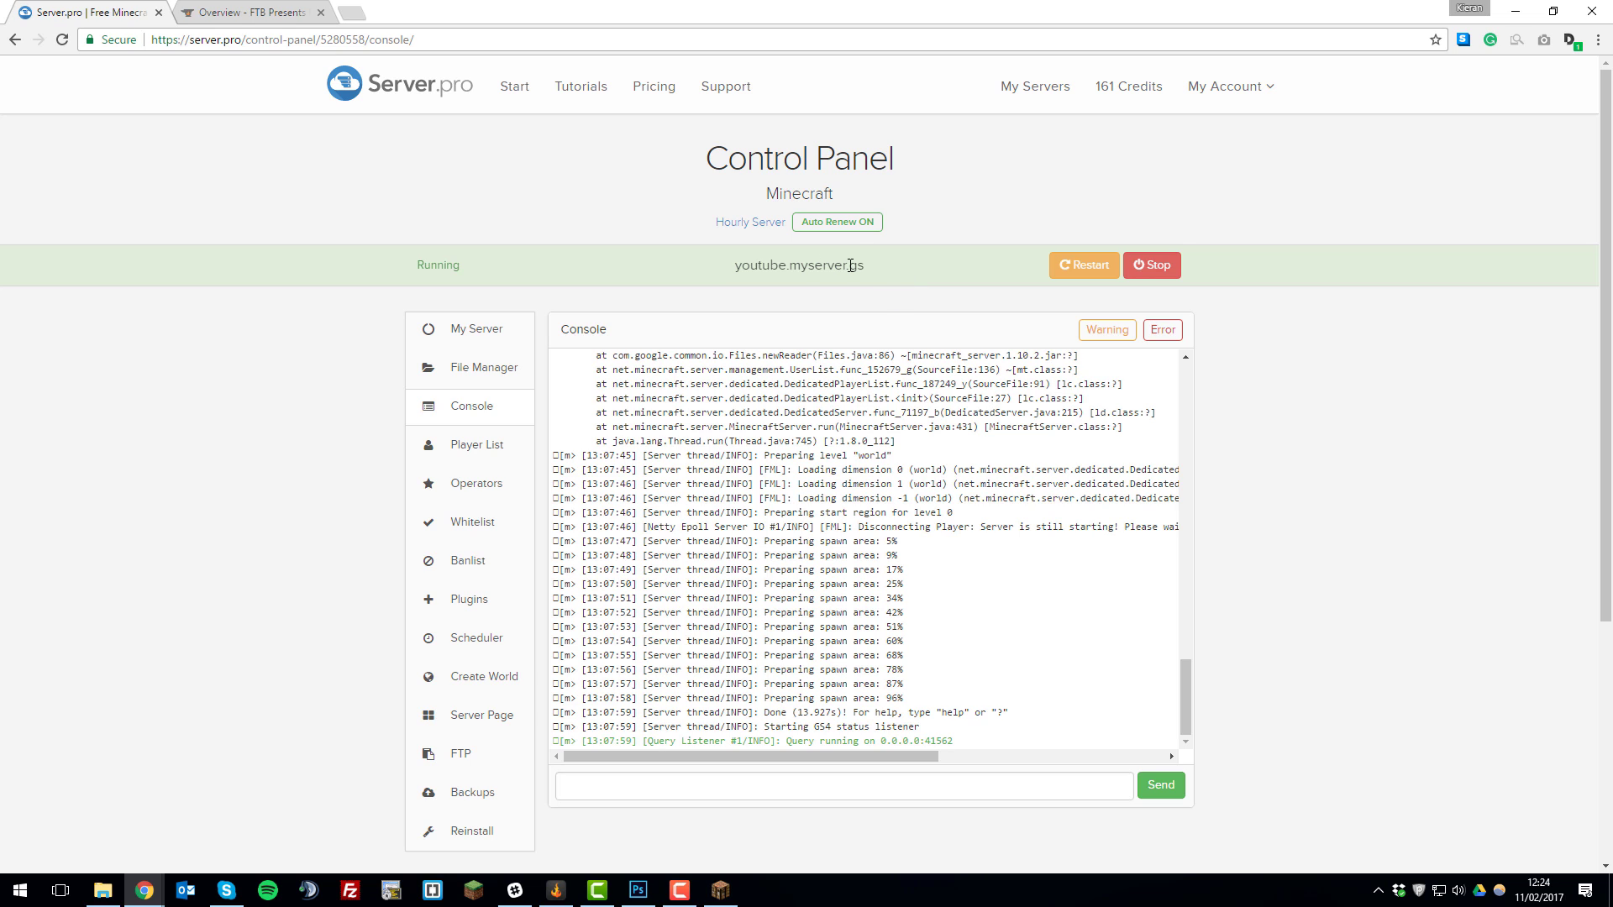
pyautogui.moveTo(865, 265); pyautogui.dragTo(735, 266)
pyautogui.rightClick(768, 265)
pyautogui.click(781, 278)
pyautogui.click(720, 891)
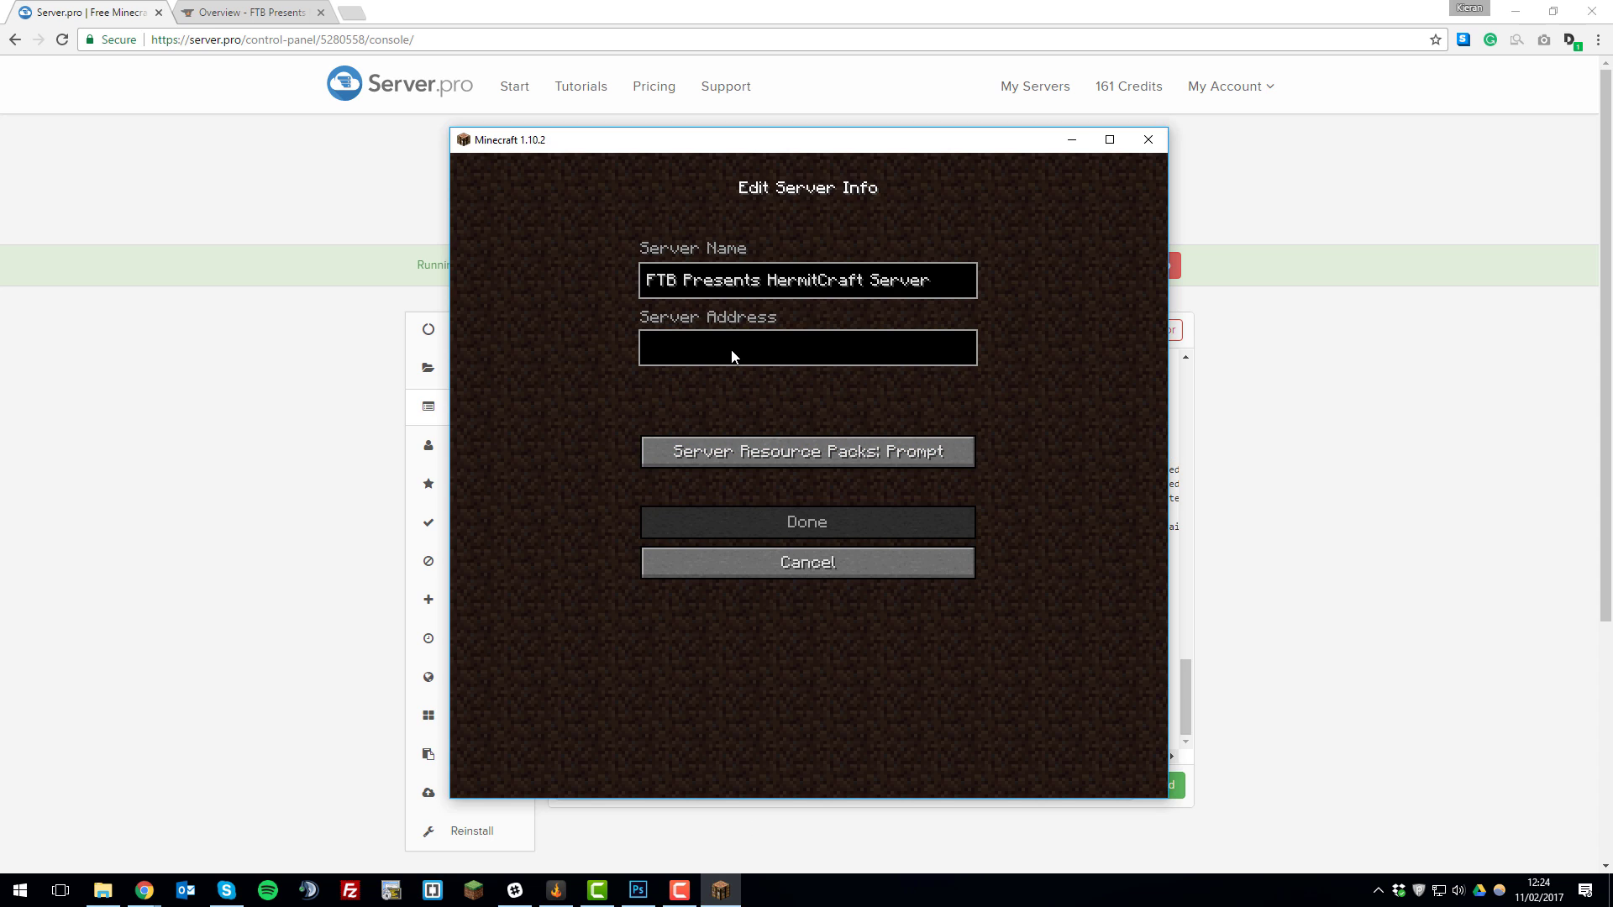
pyautogui.hotkey('ctrl', 'v')
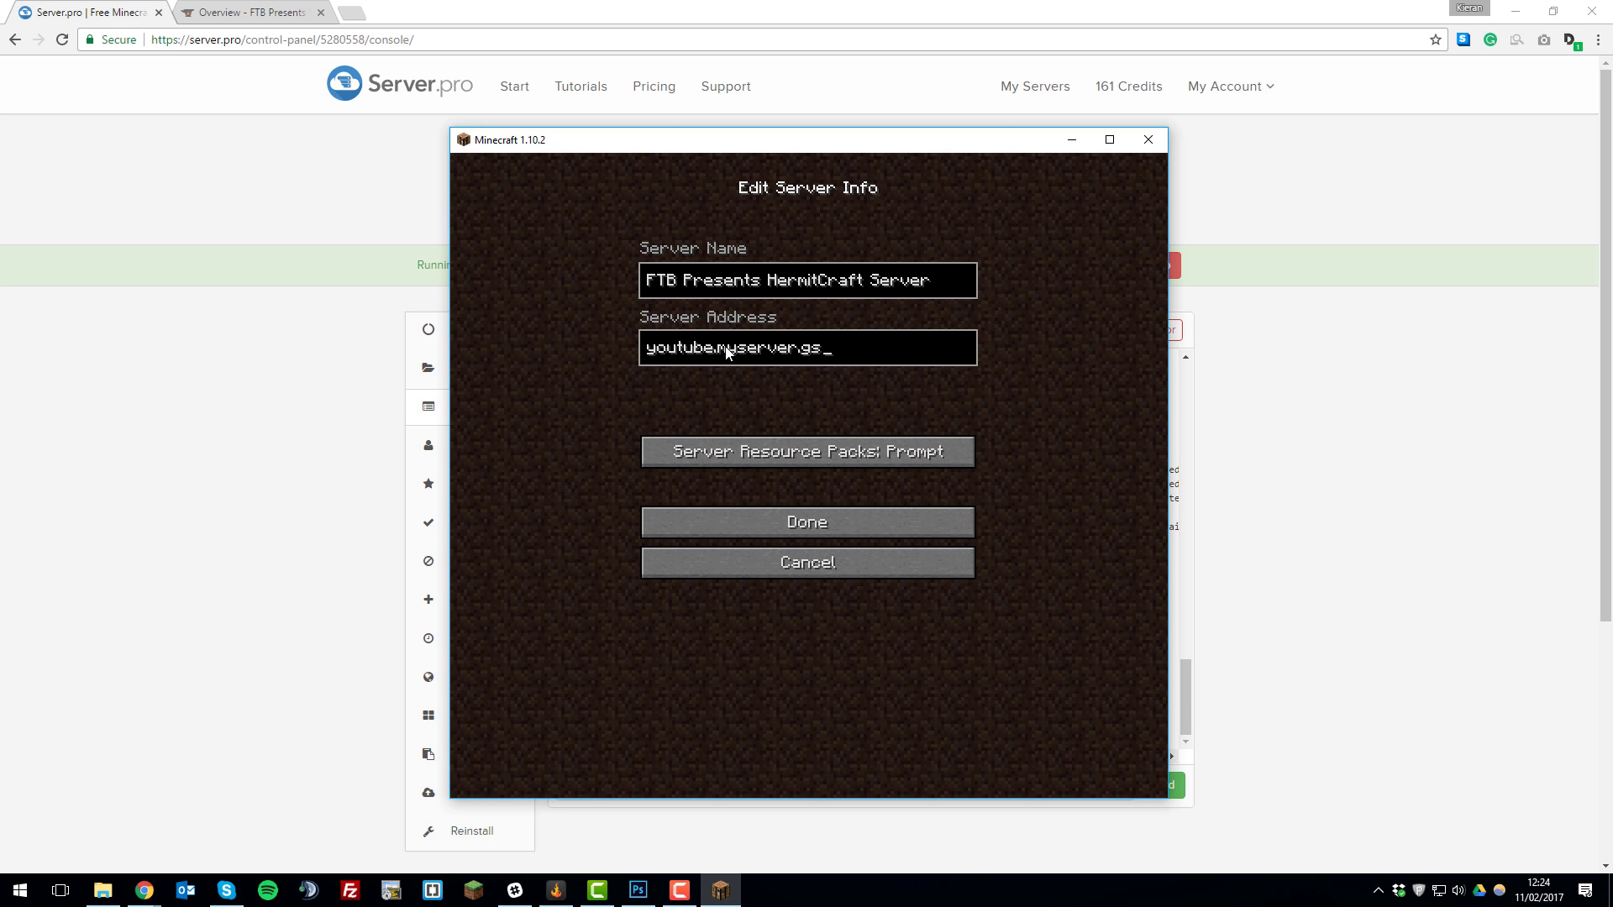
pyautogui.click(822, 529)
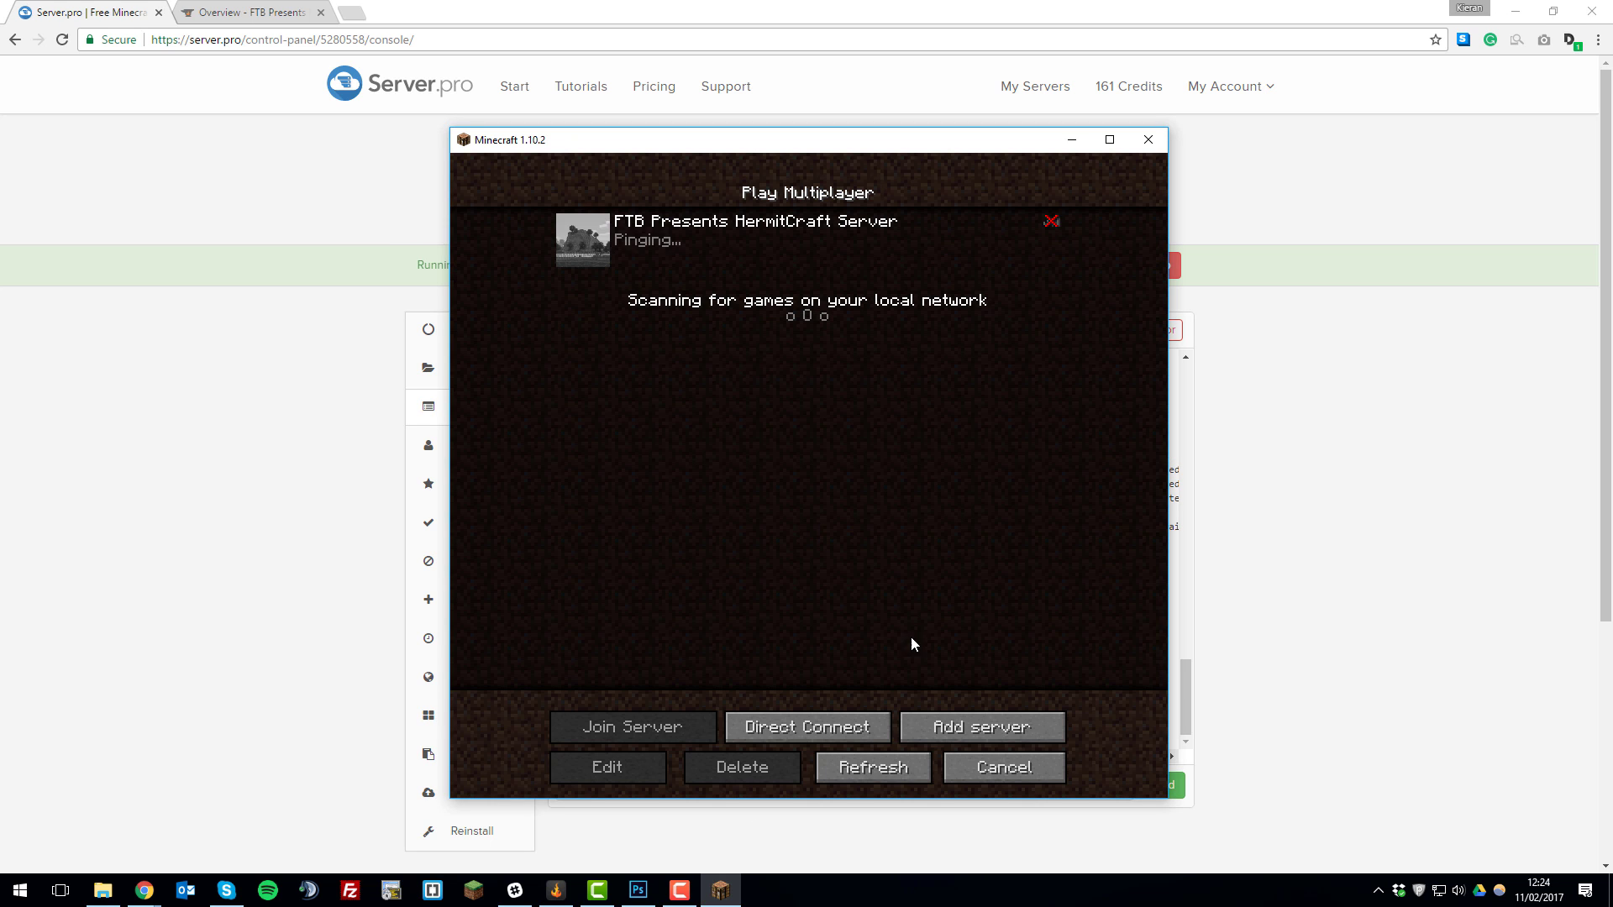
pyautogui.moveTo(1055, 242)
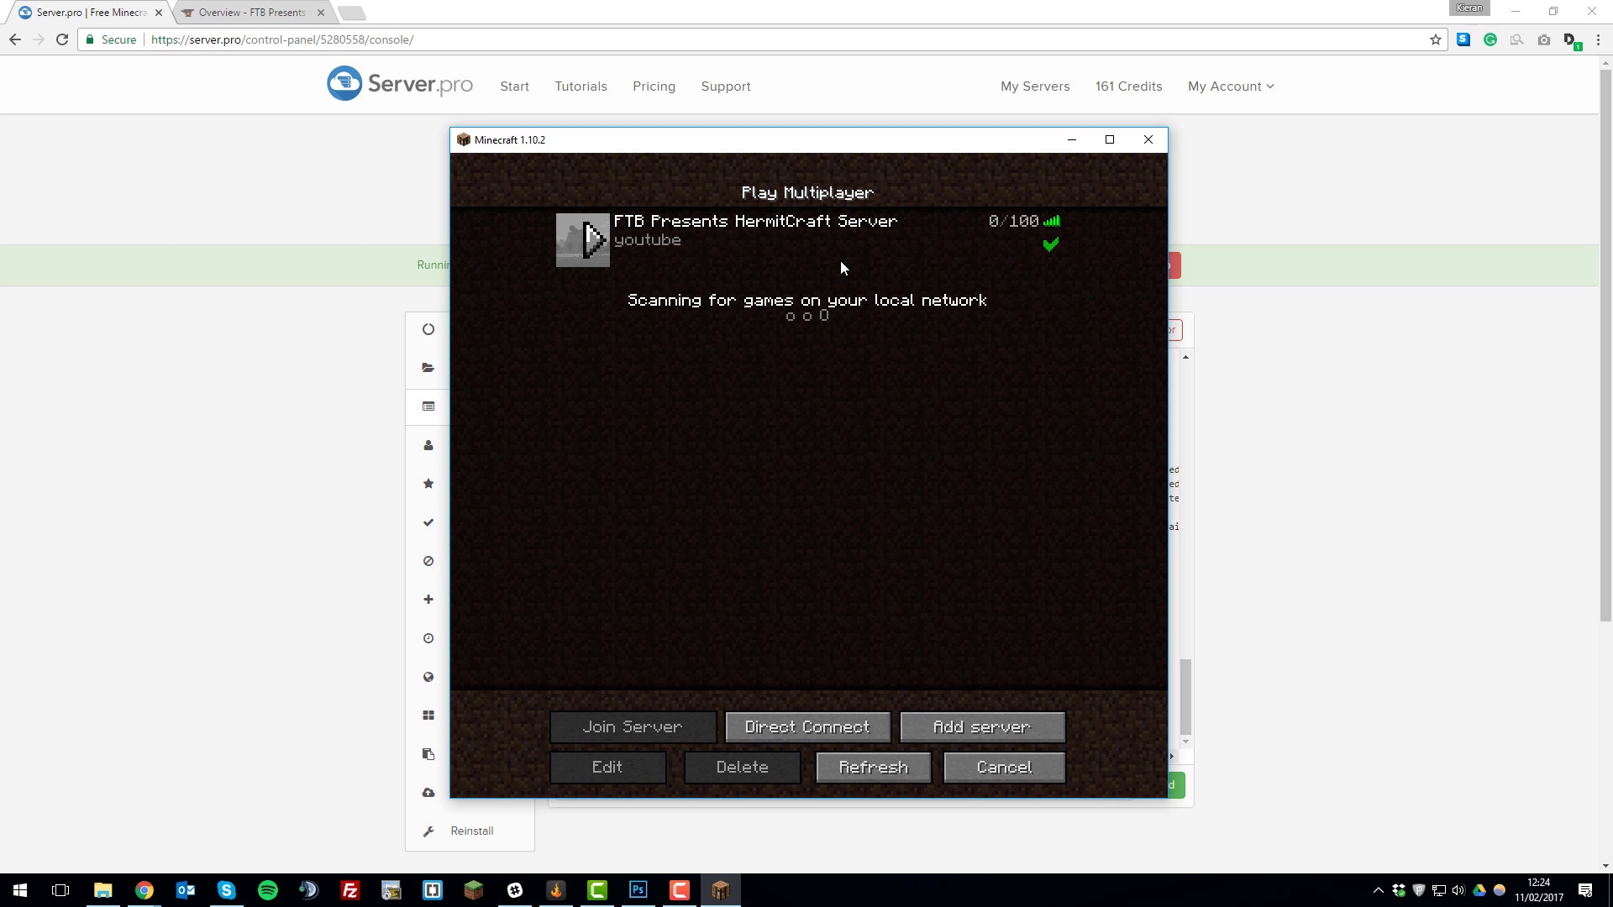
# Step: Join the FTB Presents HermitCraft Server and walk forward through the night-time forest
pyautogui.doubleClick(819, 251)
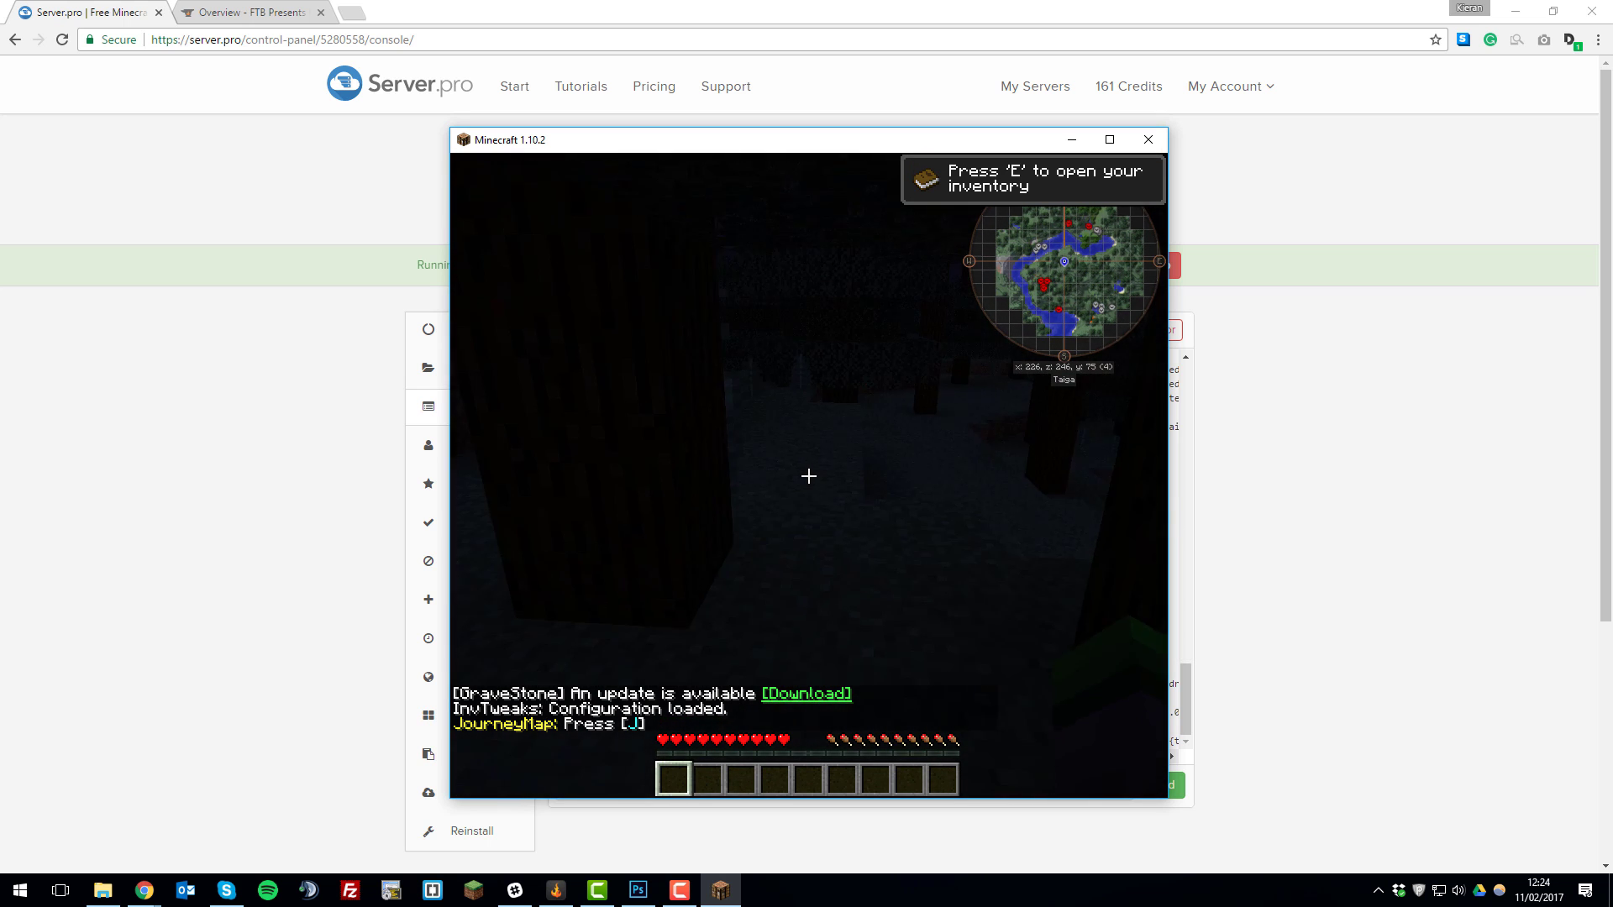
pyautogui.press('w')
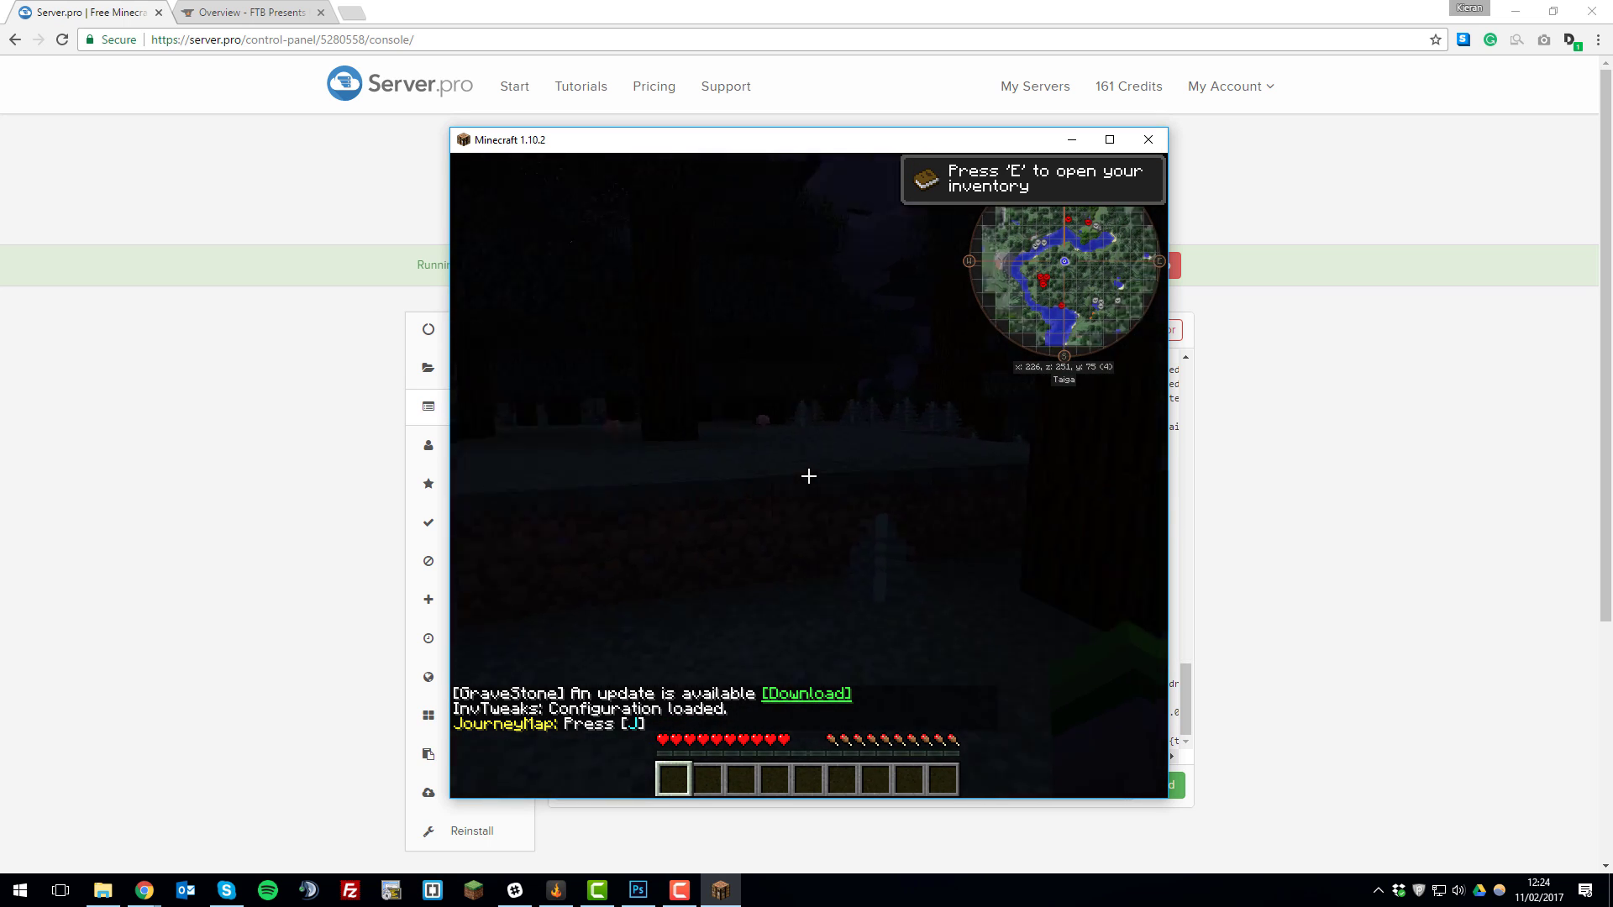
pyautogui.press('w')
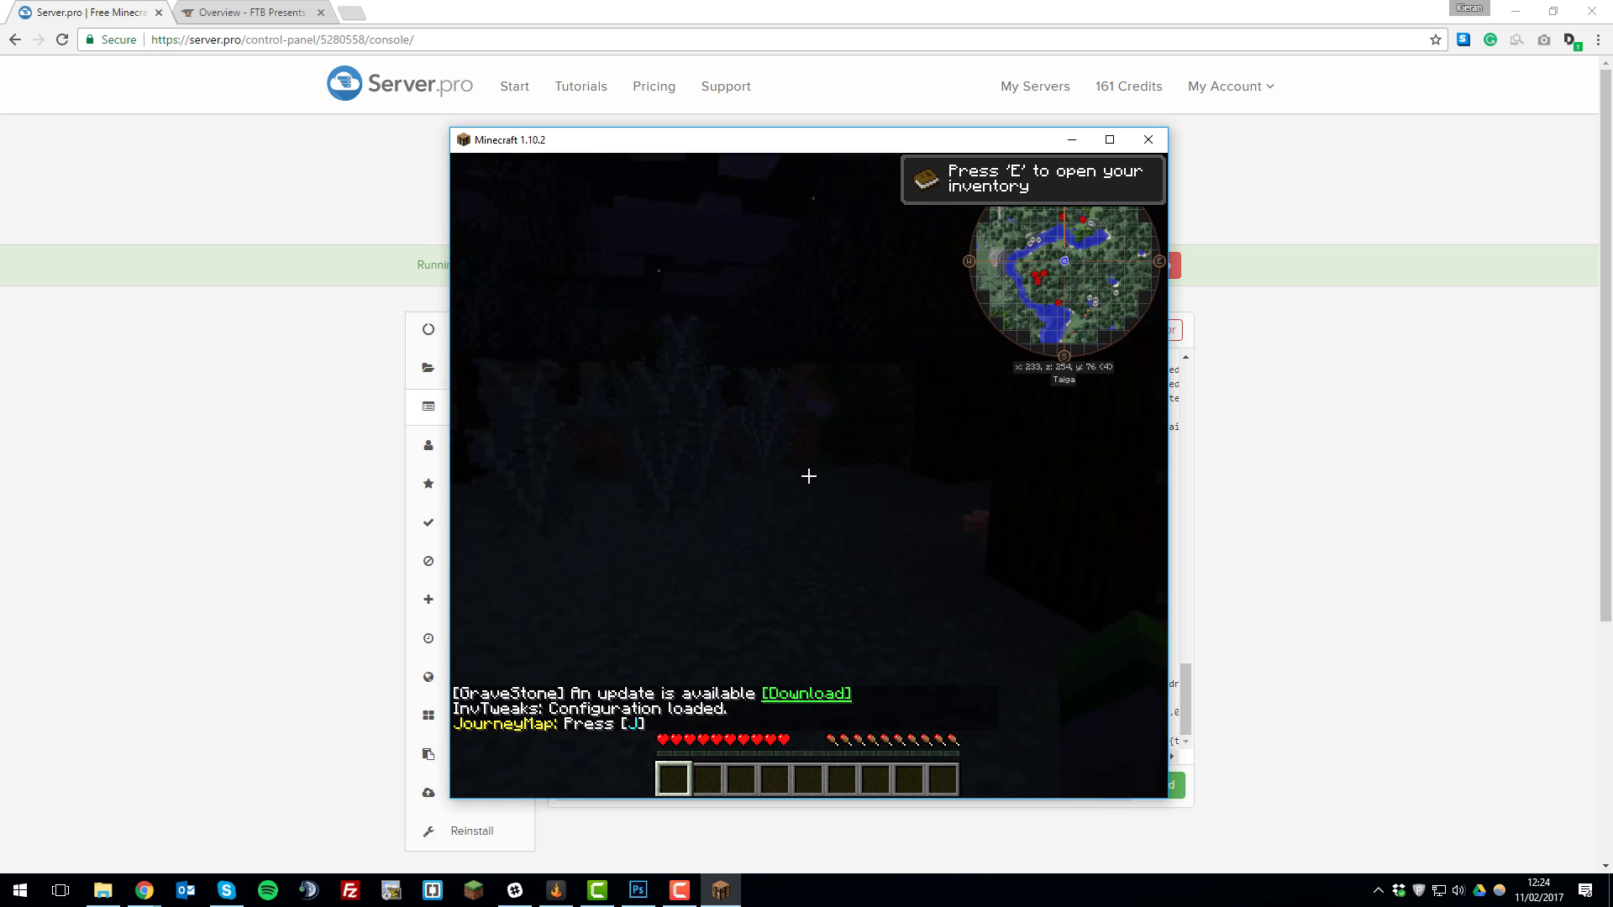
pyautogui.press('w')
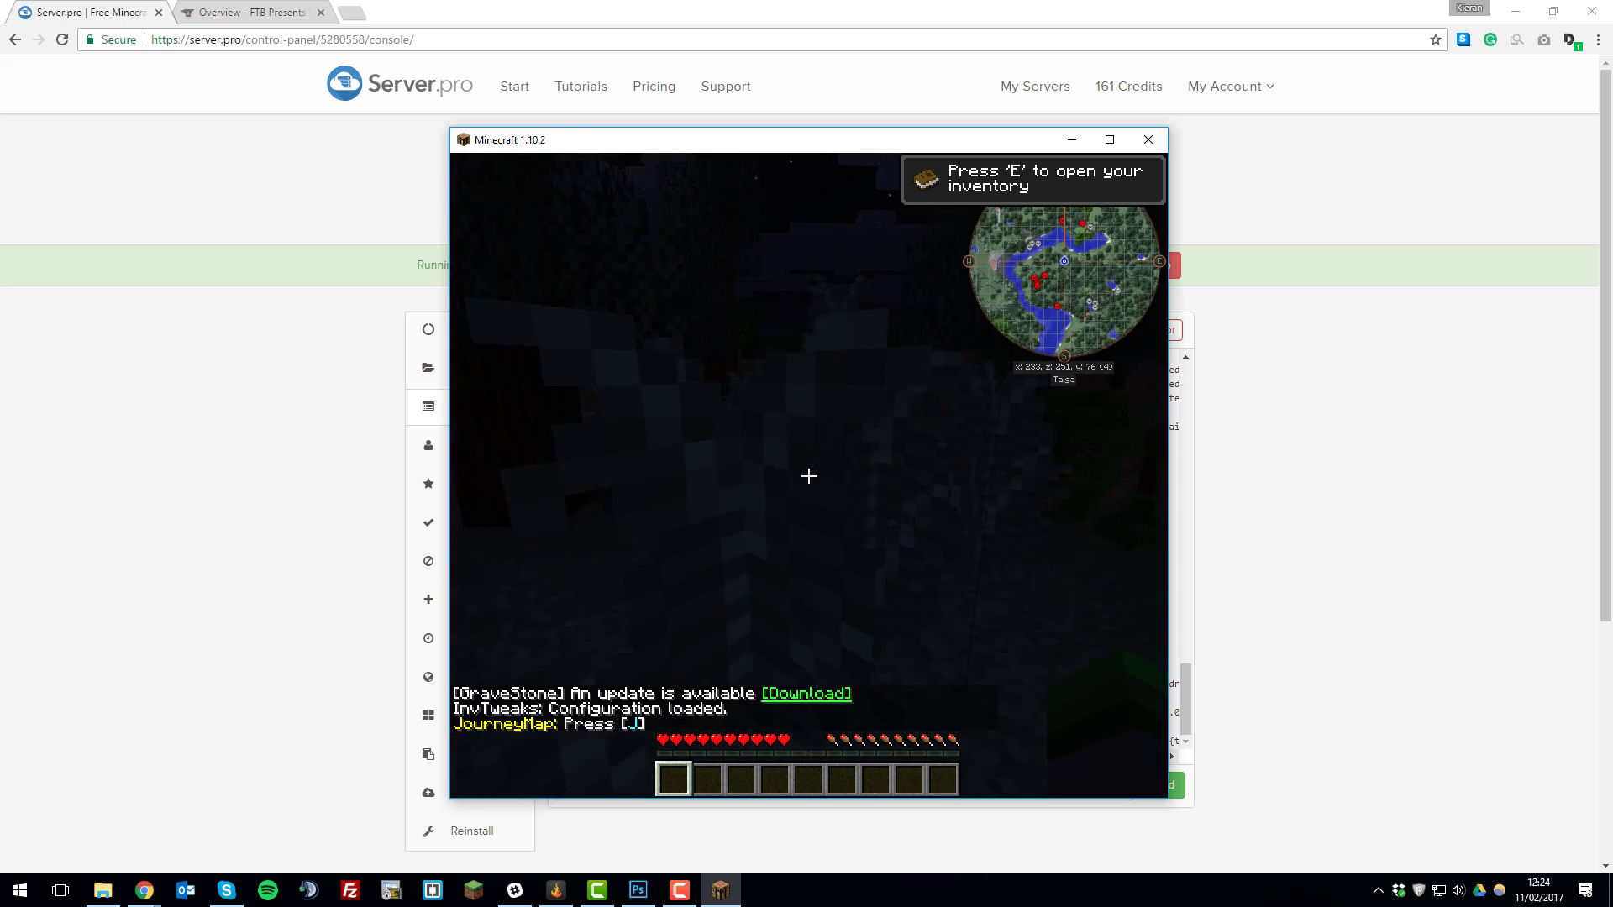
# Step: Walk toward the lake, look at it, then turn back toward the forest
pyautogui.press('w')
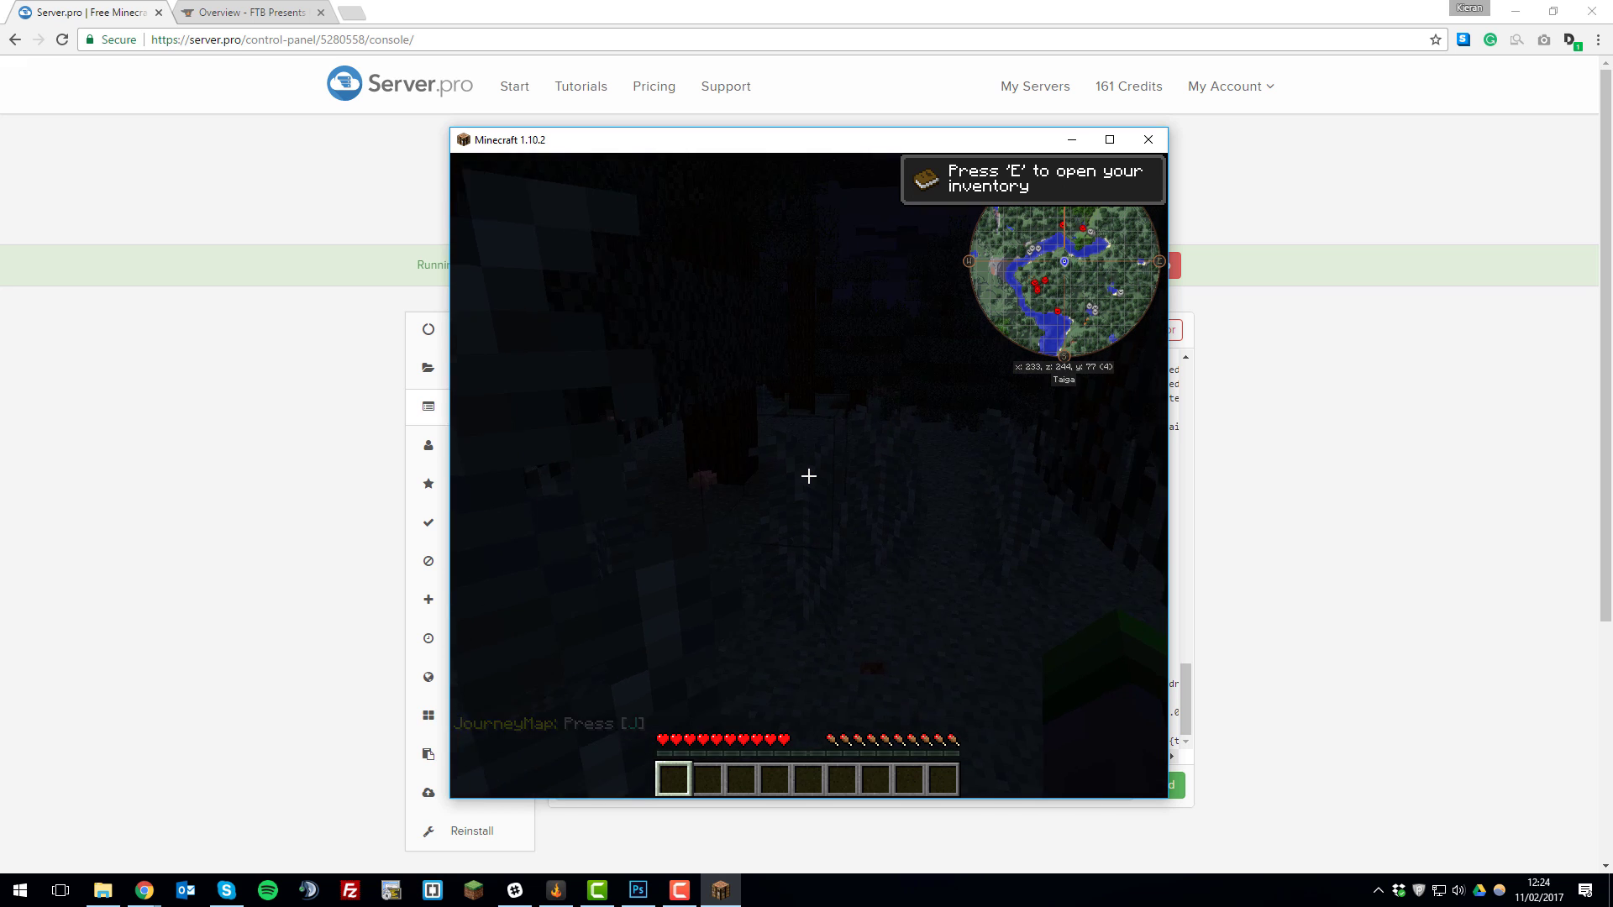
pyautogui.press('w')
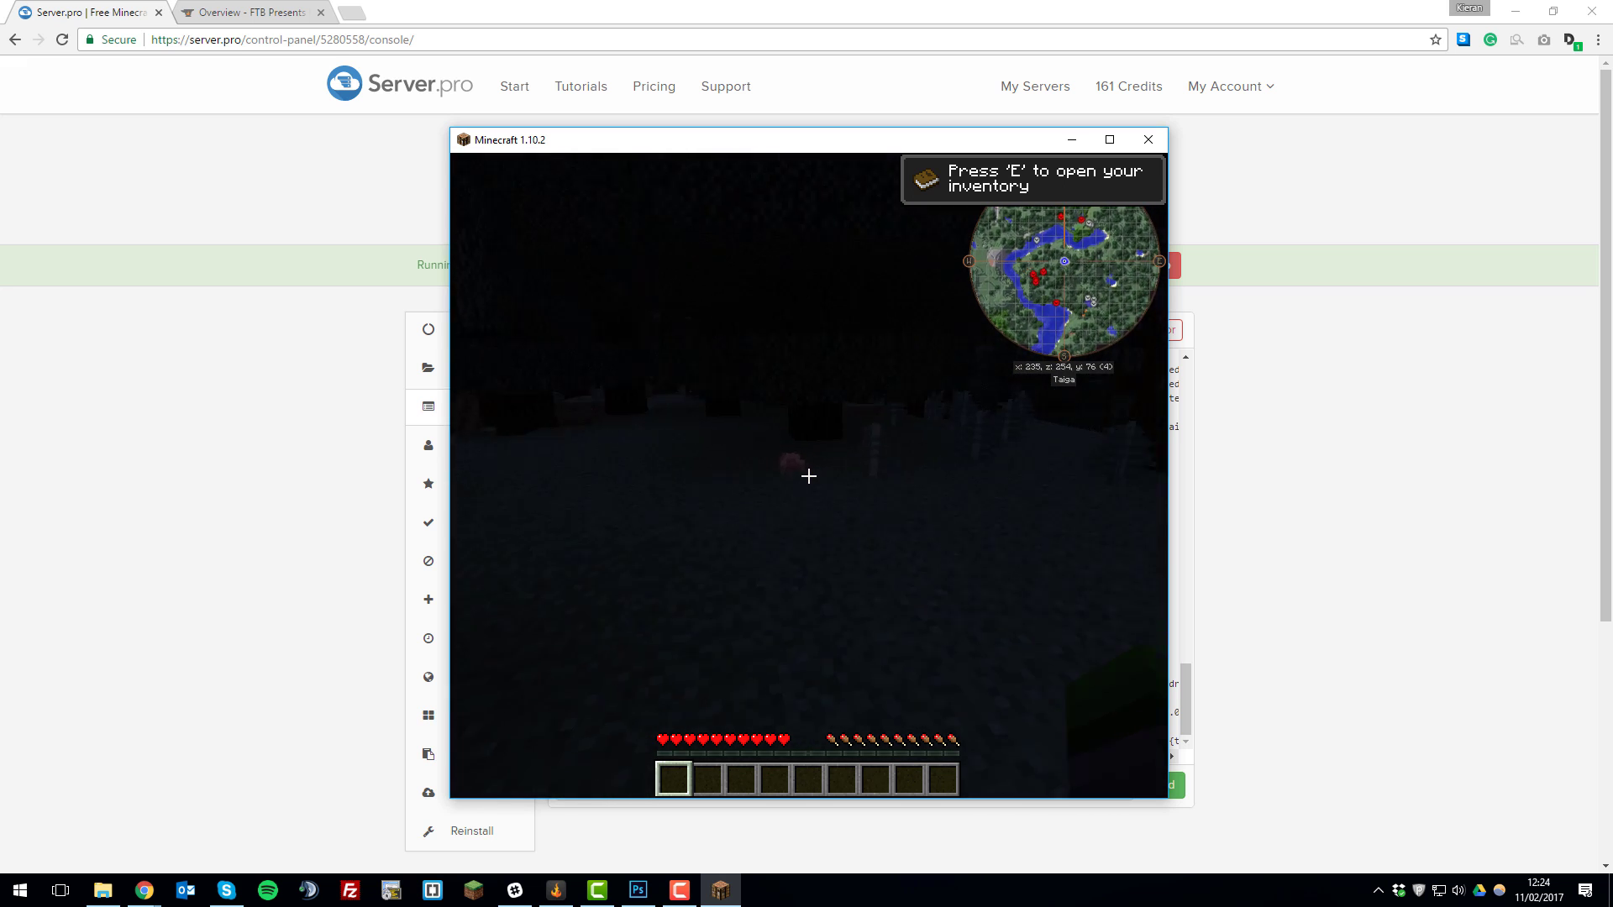
pyautogui.press('w')
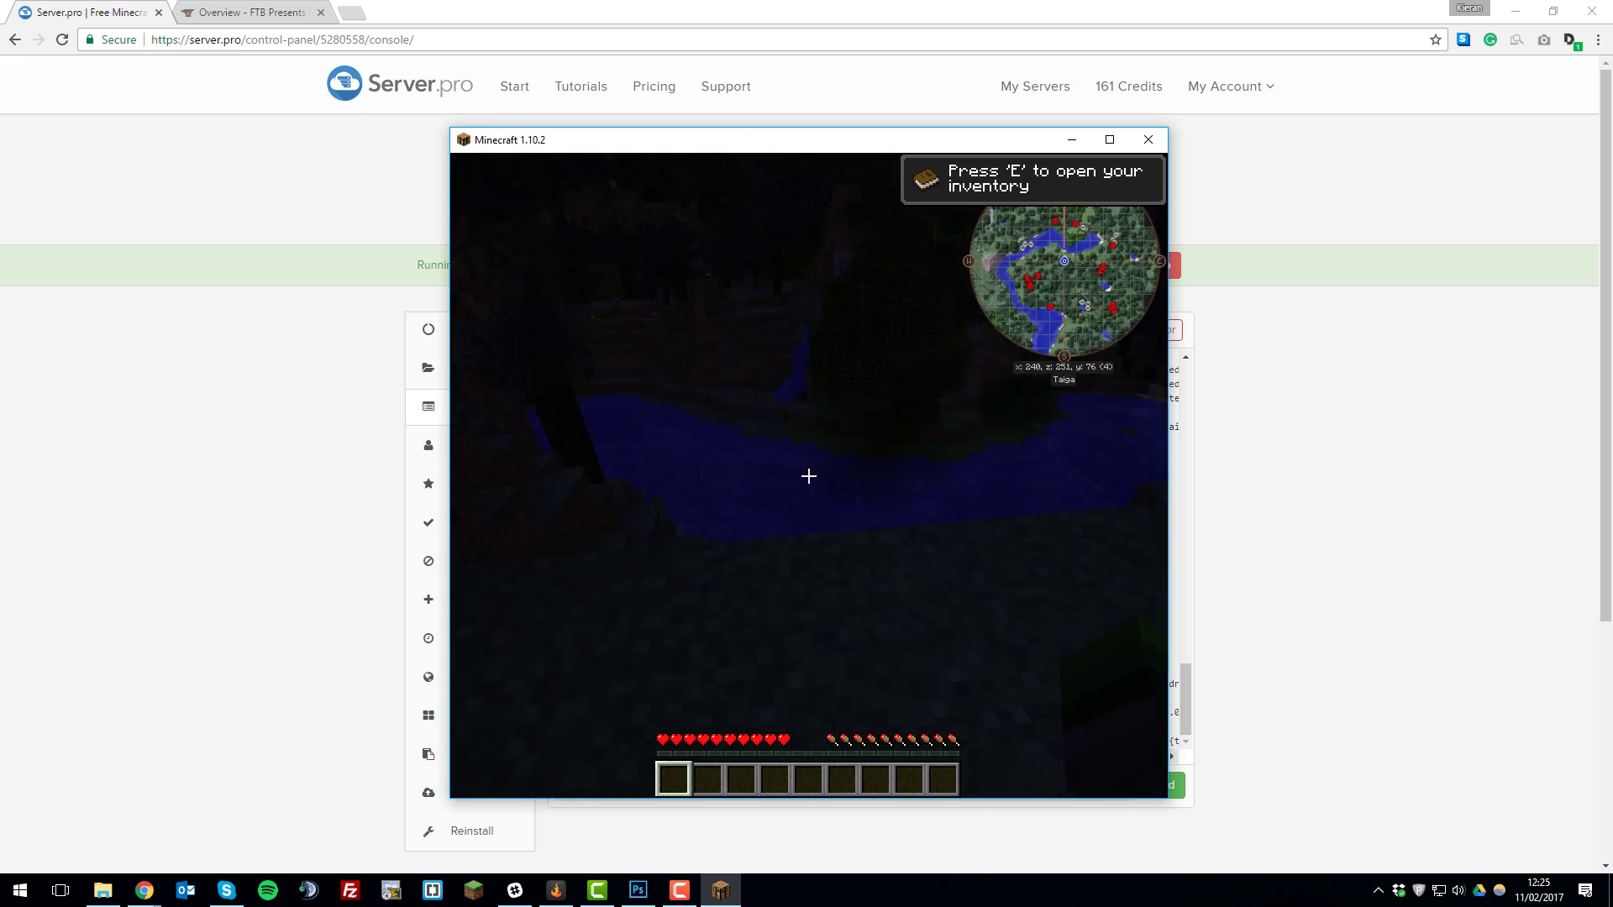
pyautogui.press('w')
pyautogui.press('w')
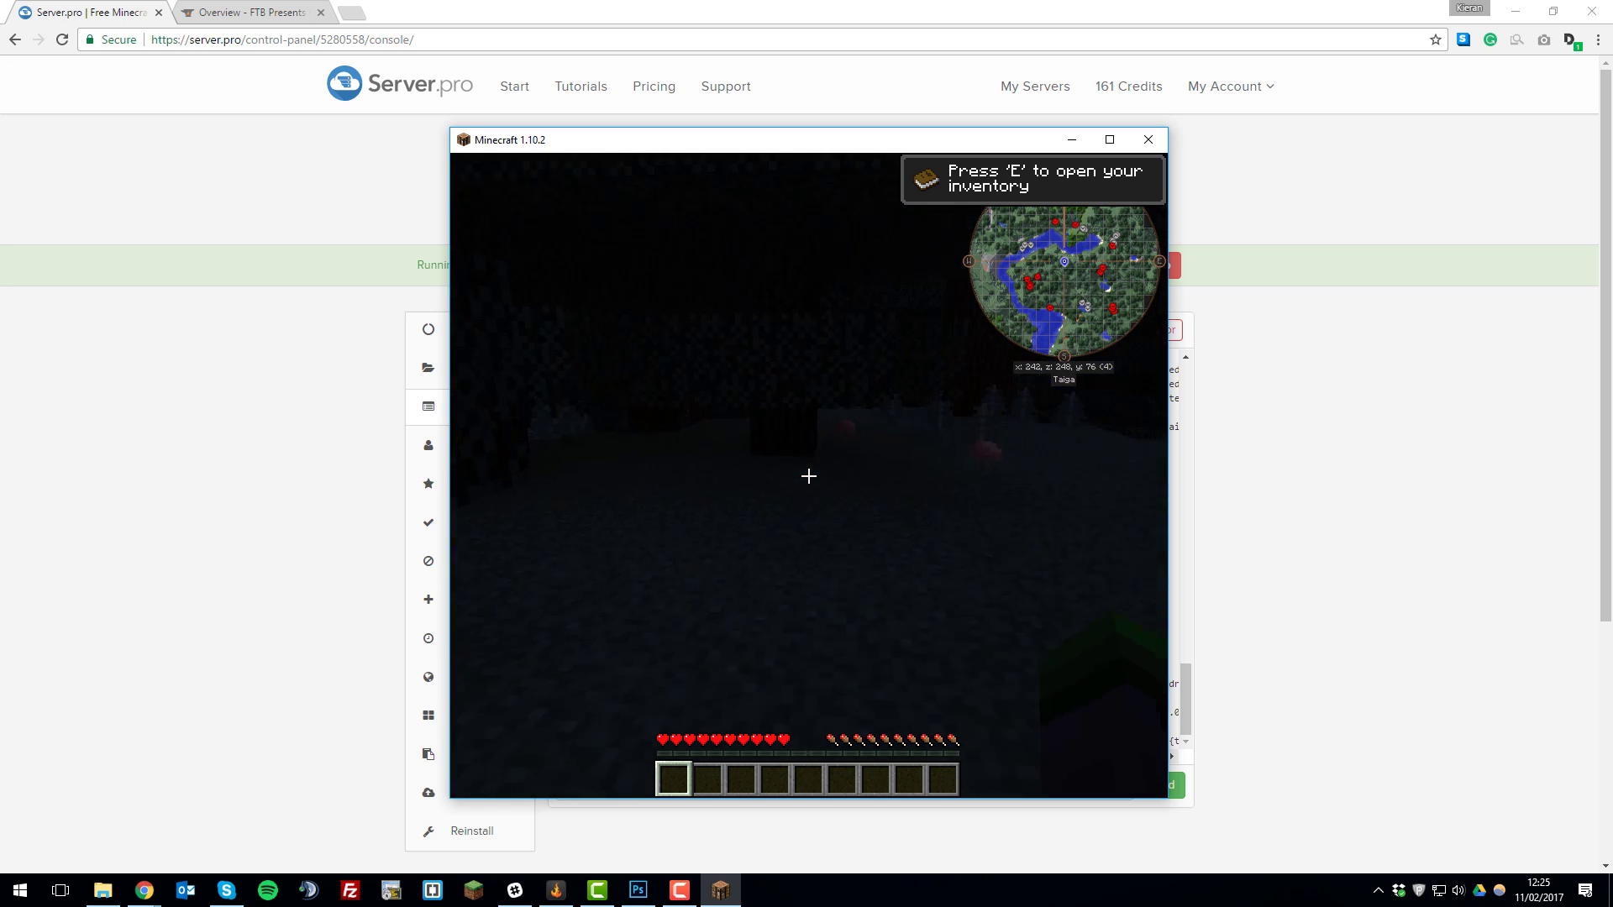
pyautogui.press('w')
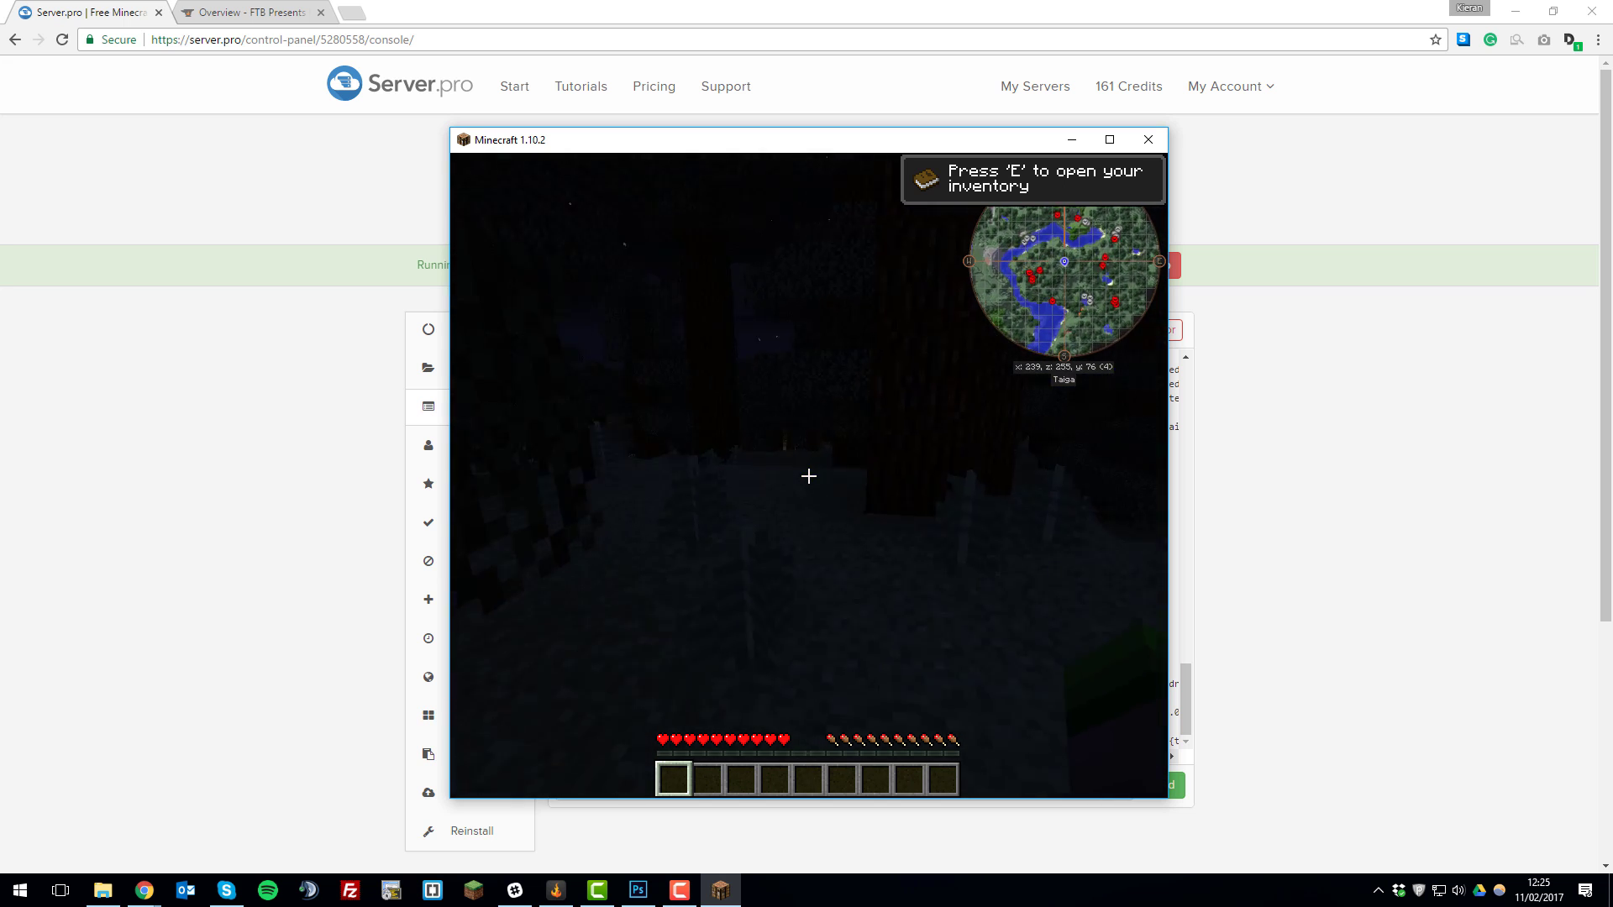